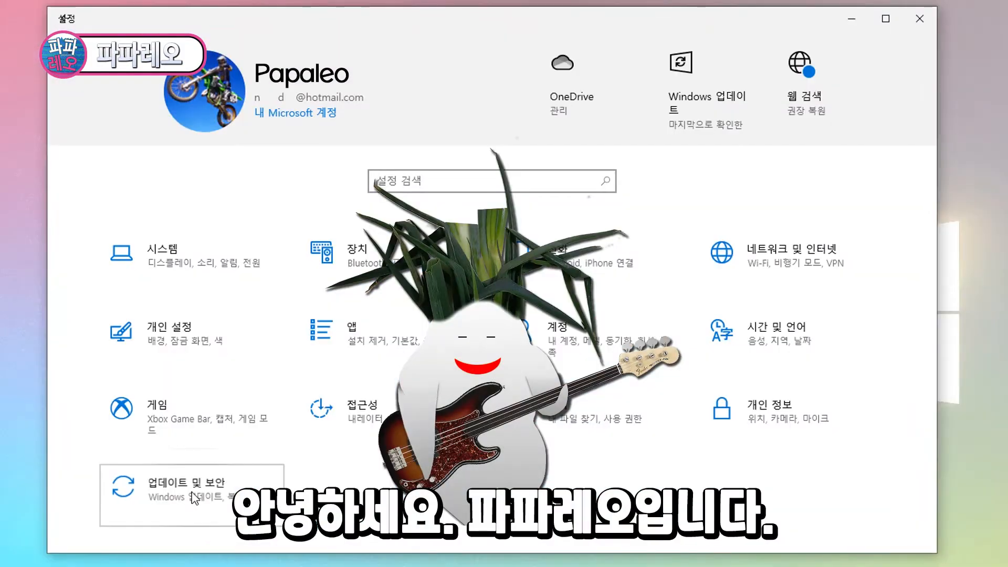
Step: Open the additional File History backup options under Update & Security in Windows Settings
{"action": "left_click", "coordinate": [158, 489]}
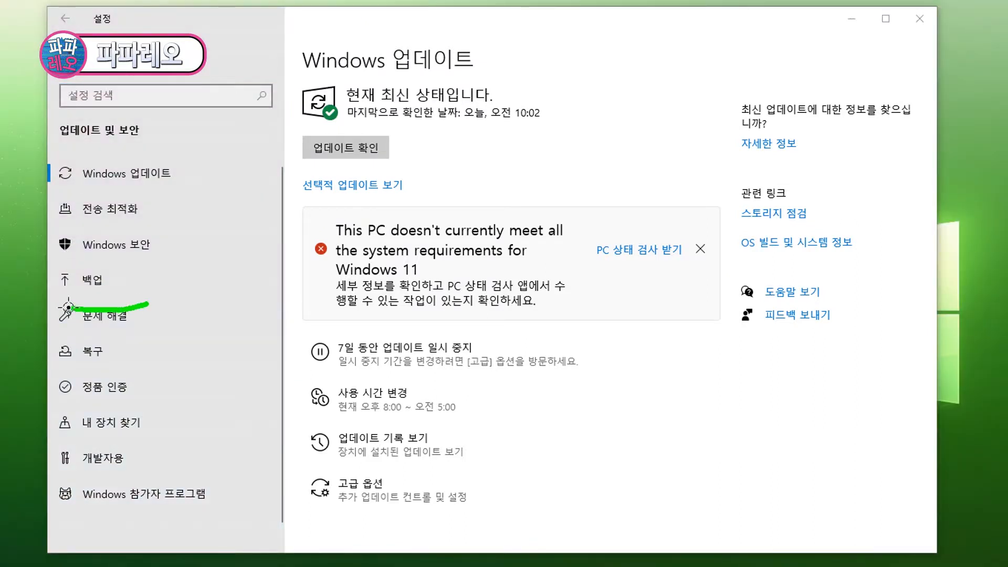
{"action": "left_click", "coordinate": [105, 281]}
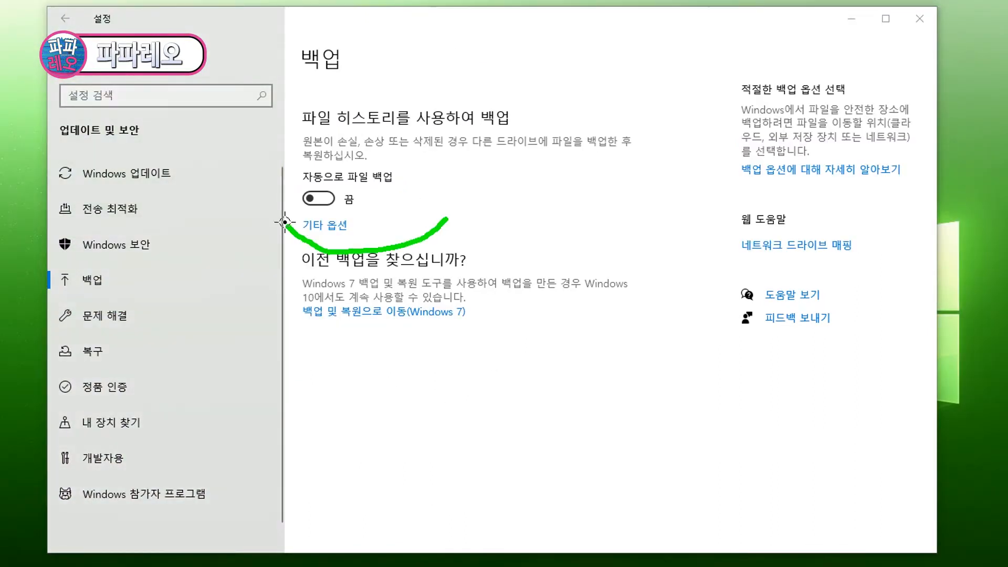
{"action": "left_click", "coordinate": [333, 225]}
{"action": "mouse_move", "coordinate": [226, 106]}
{"action": "left_mouse_down"}
{"action": "mouse_move", "coordinate": [250, 383]}
{"action": "mouse_move", "coordinate": [66, 95]}
{"action": "left_mouse_up"}
{"action": "mouse_move", "coordinate": [194, 417]}
{"action": "left_mouse_down"}
{"action": "mouse_move", "coordinate": [163, 416]}
{"action": "mouse_move", "coordinate": [188, 389]}
{"action": "mouse_move", "coordinate": [169, 428]}
{"action": "left_mouse_up"}
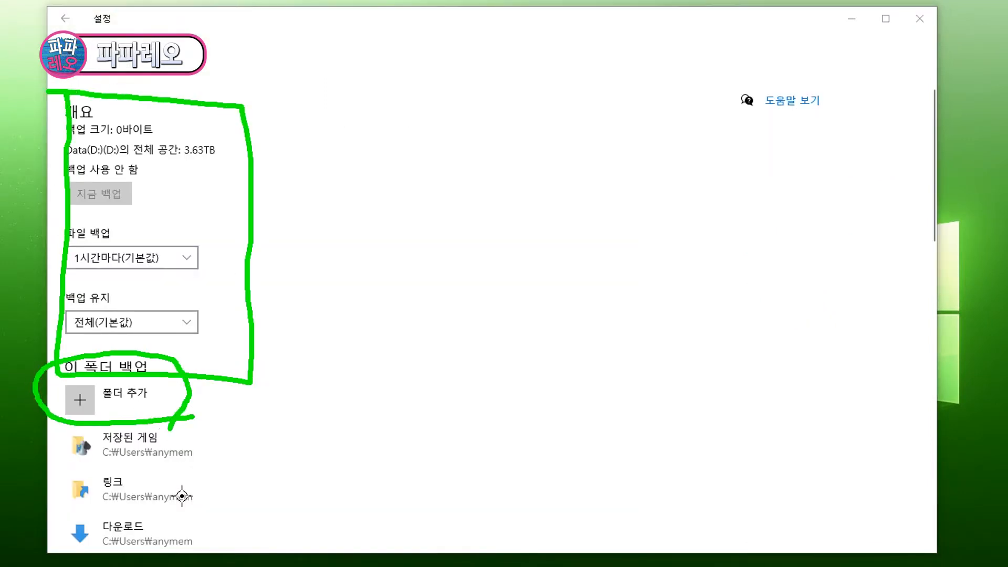
{"action": "key", "text": "Escape"}
Step: Add the temp folder on Data (D:) to the folders being backed up
{"action": "left_click", "coordinate": [90, 398]}
{"action": "left_click", "coordinate": [105, 281]}
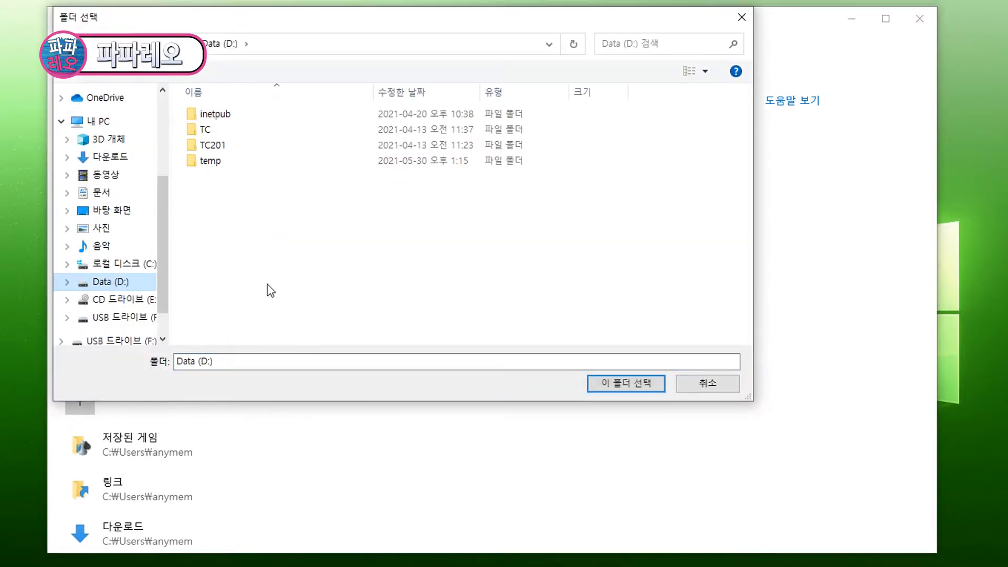
{"action": "left_click", "coordinate": [208, 163]}
{"action": "left_click", "coordinate": [612, 385]}
{"action": "mouse_move", "coordinate": [252, 214]}
{"action": "left_mouse_down"}
{"action": "mouse_move", "coordinate": [153, 211]}
{"action": "mouse_move", "coordinate": [250, 96]}
{"action": "mouse_move", "coordinate": [257, 215]}
{"action": "left_mouse_up"}
{"action": "key", "text": "Escape"}
Step: Start an immediate File History backup of the chosen folders
{"action": "left_click", "coordinate": [129, 198]}
{"action": "left_click_drag", "start_coordinate": [52, 171], "coordinate": [242, 180]}
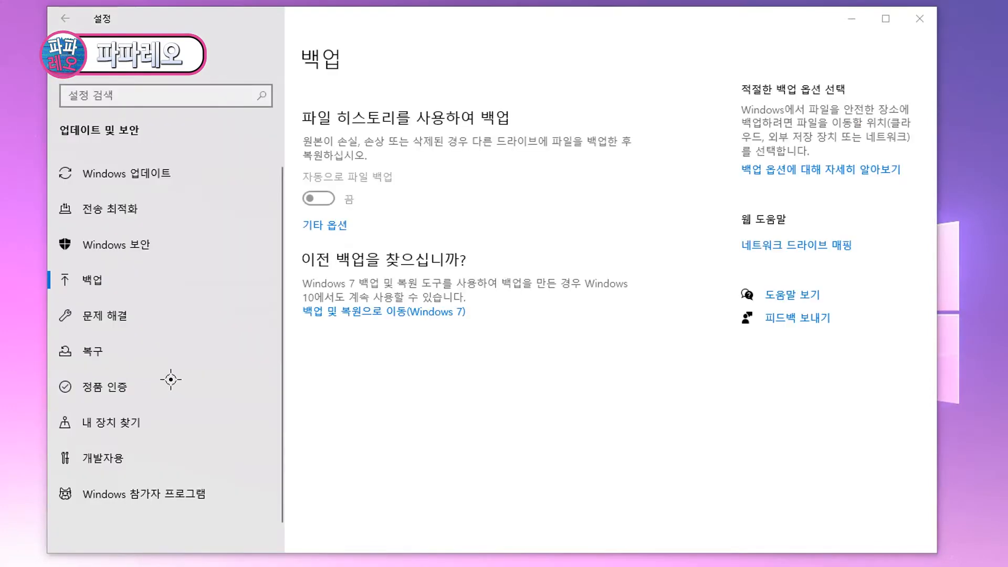
{"action": "left_click_drag", "start_coordinate": [171, 379], "coordinate": [140, 322]}
{"action": "key", "text": "Escape"}
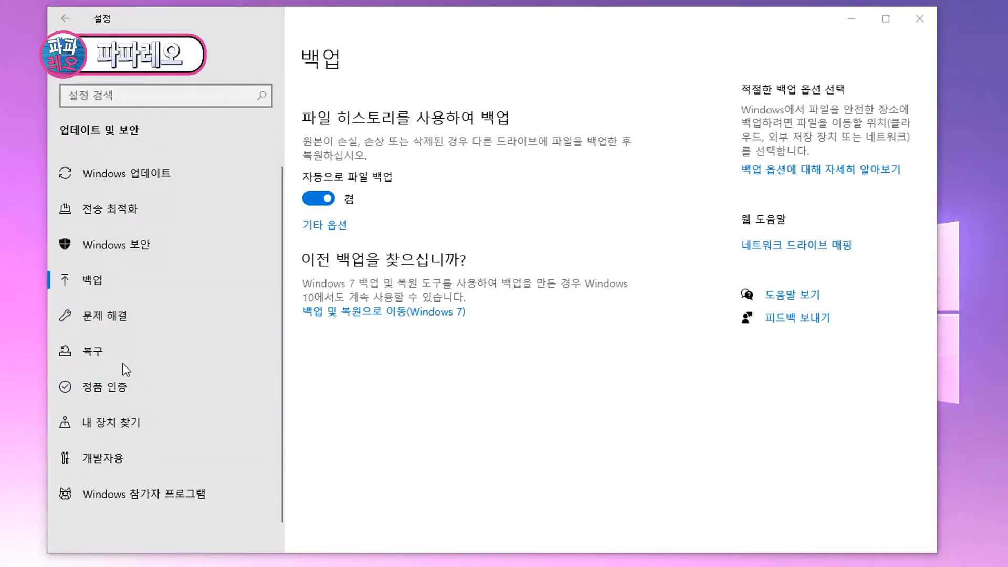
Step: Review the advanced startup options on the Recovery page, then close Settings
{"action": "left_click", "coordinate": [74, 352]}
{"action": "scroll", "coordinate": [331, 391], "scroll_direction": "down", "scroll_amount": 3}
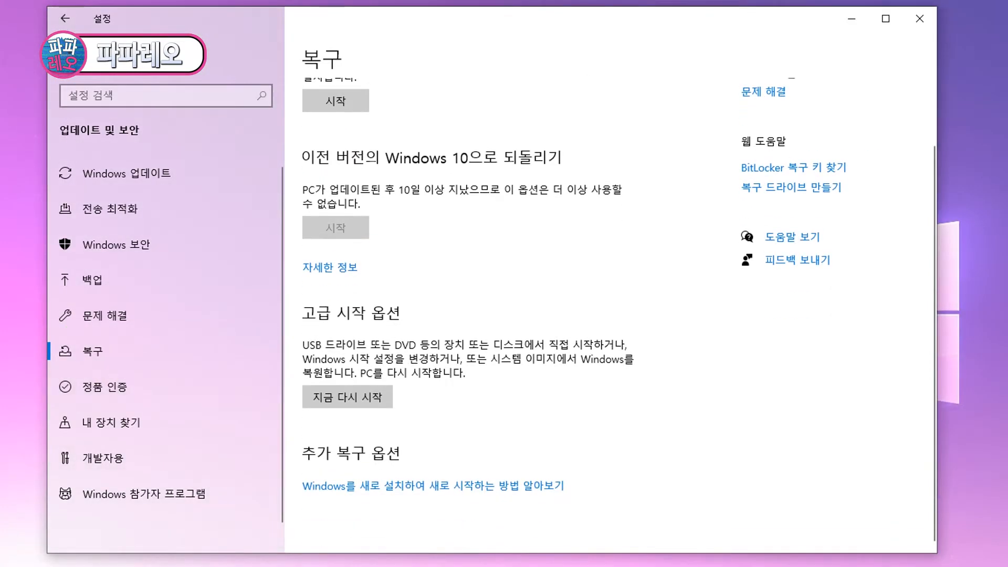
{"action": "key", "text": "ctrl+2"}
{"action": "mouse_move", "coordinate": [289, 295]}
{"action": "left_mouse_down"}
{"action": "mouse_move", "coordinate": [292, 434]}
{"action": "mouse_move", "coordinate": [653, 434]}
{"action": "mouse_move", "coordinate": [659, 293]}
{"action": "mouse_move", "coordinate": [284, 304]}
{"action": "left_mouse_up"}
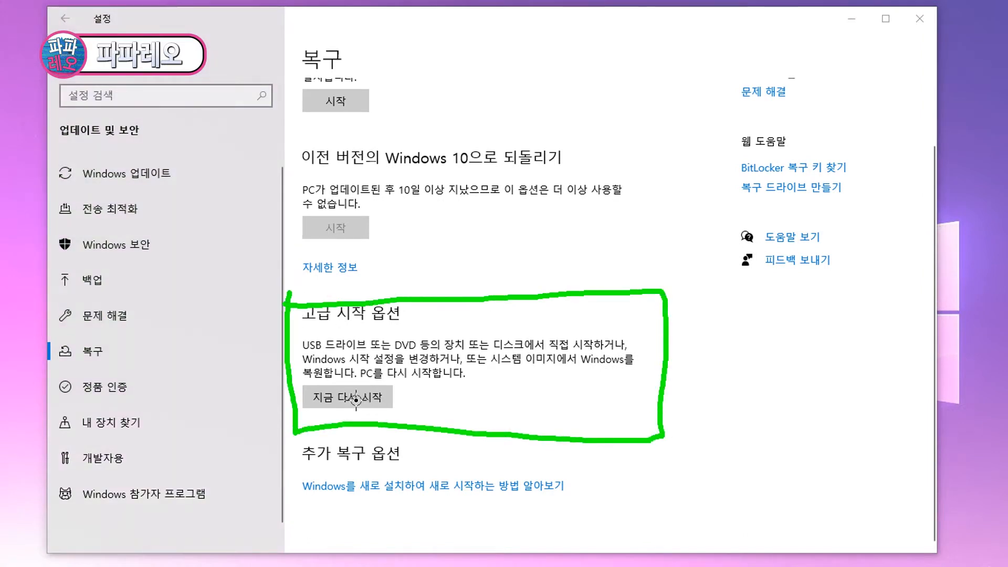
{"action": "key", "text": "Escape"}
{"action": "scroll", "coordinate": [468, 337], "scroll_direction": "up", "scroll_amount": 2}
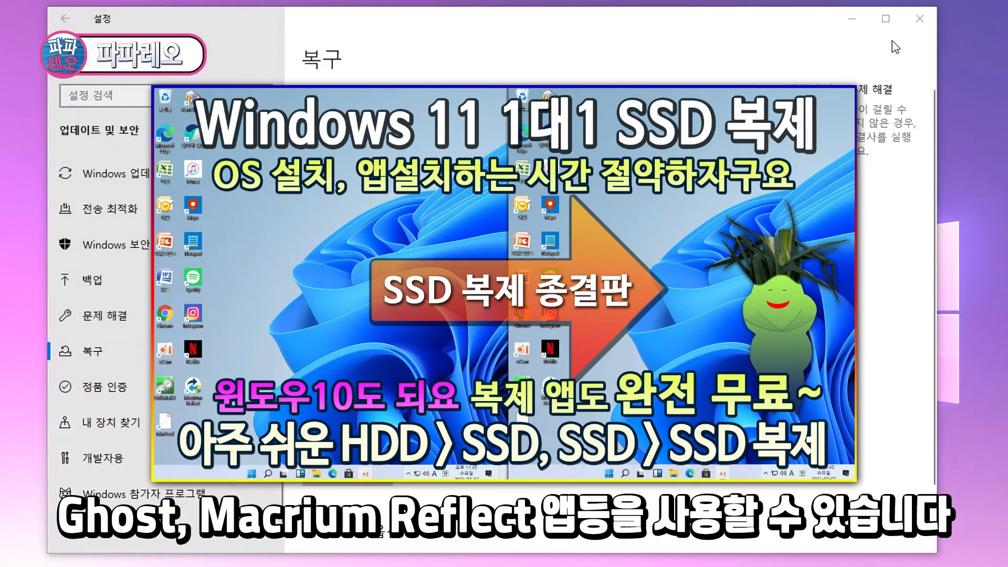
{"action": "left_click", "coordinate": [915, 23]}
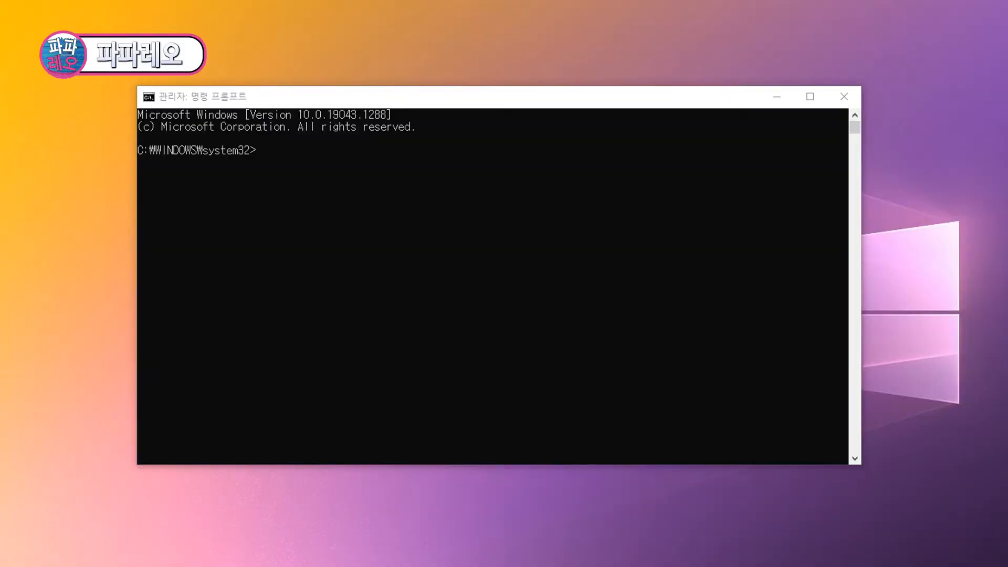
Step: Display the xcopy command's help in the administrator Command Prompt with xcopy /?
{"action": "left_click", "coordinate": [309, 186]}
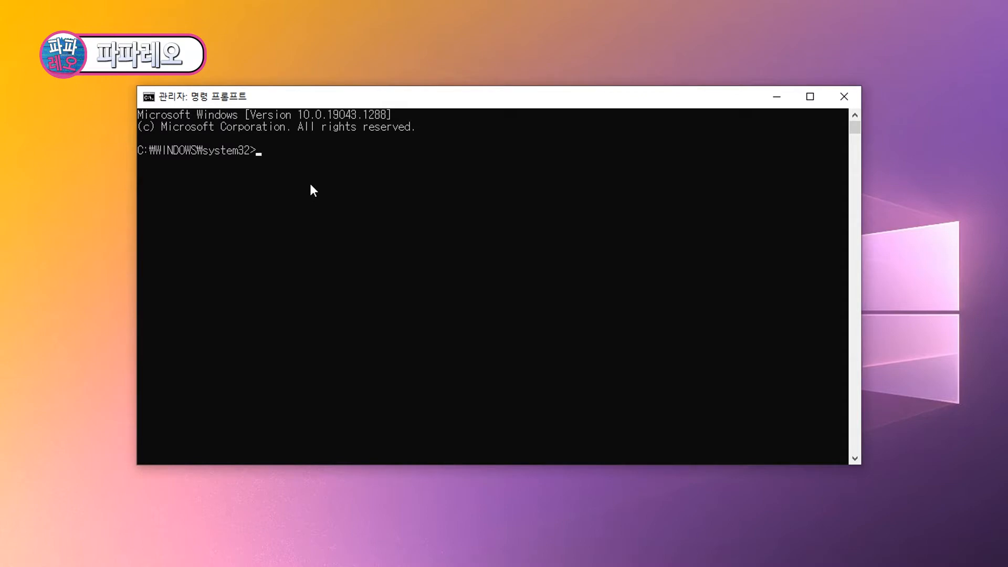
{"action": "type", "text": "xcopy"}
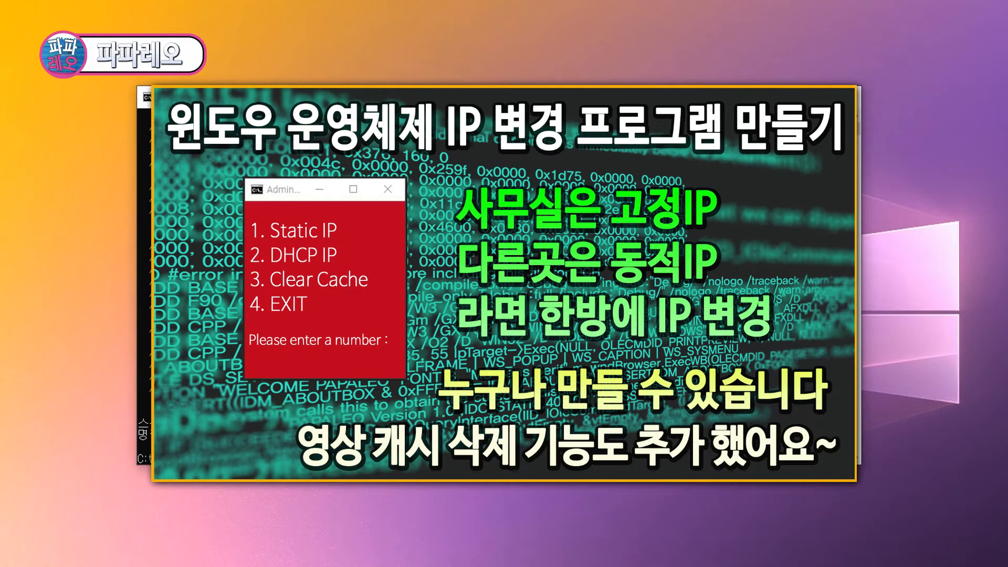
{"action": "scroll", "coordinate": [499, 286], "scroll_direction": "up", "scroll_amount": 2}
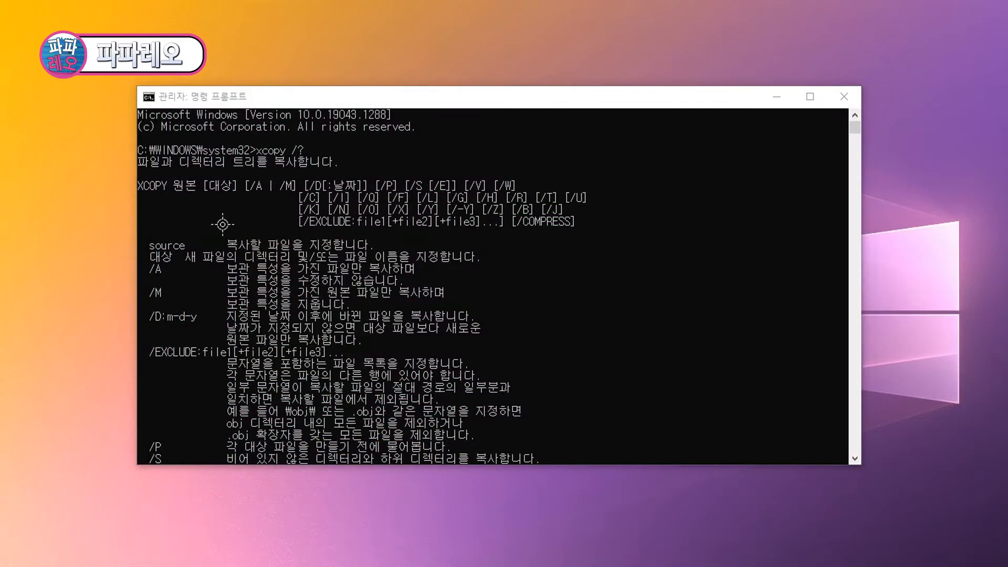
Step: Examine the xcopy syntax and the descriptions of its switches in the help text
{"action": "left_click_drag", "start_coordinate": [128, 198], "coordinate": [172, 193]}
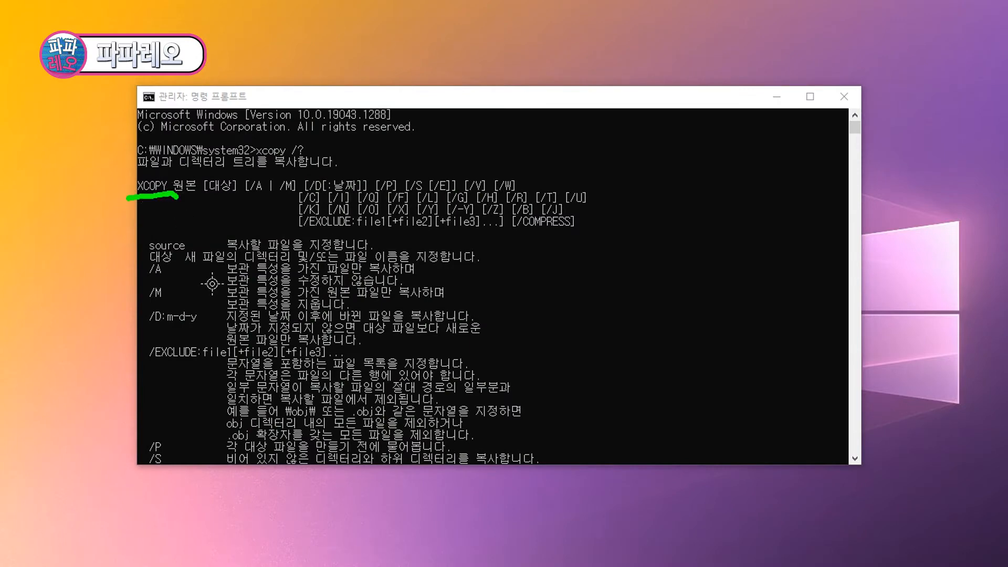
{"action": "left_click_drag", "start_coordinate": [854, 128], "coordinate": [857, 143]}
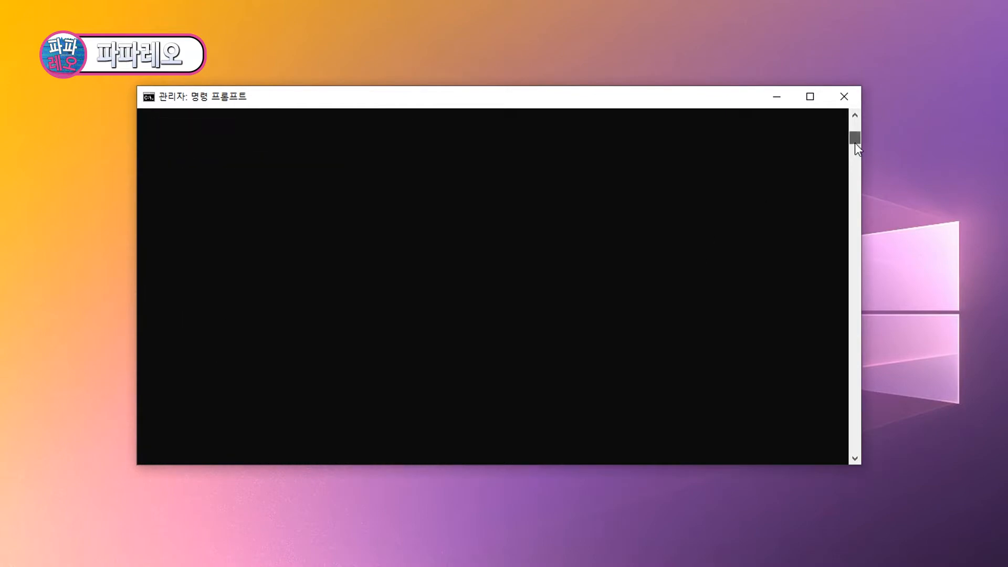
{"action": "left_click_drag", "start_coordinate": [855, 144], "coordinate": [855, 121]}
{"action": "scroll", "coordinate": [266, 310], "scroll_direction": "down", "scroll_amount": 7}
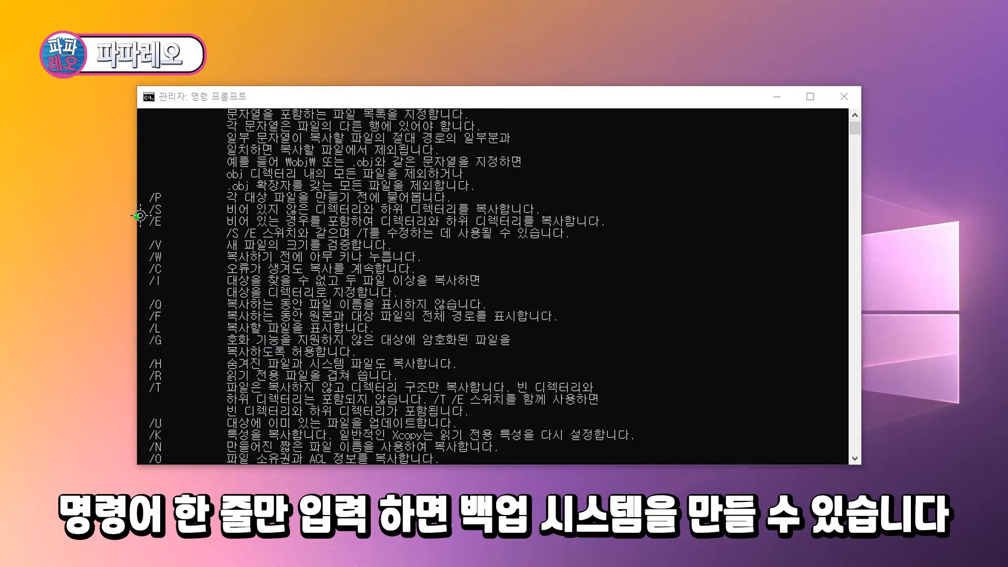
{"action": "left_click_drag", "start_coordinate": [162, 214], "coordinate": [534, 218]}
{"action": "key", "text": "Escape"}
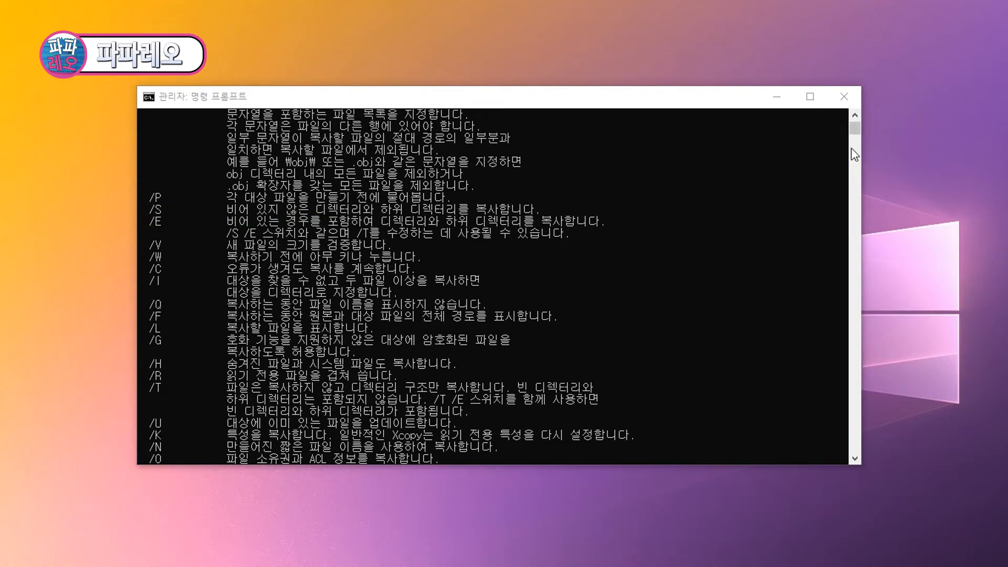
{"action": "left_click_drag", "start_coordinate": [855, 130], "coordinate": [857, 127]}
{"action": "scroll", "coordinate": [563, 287], "scroll_direction": "down", "scroll_amount": 8}
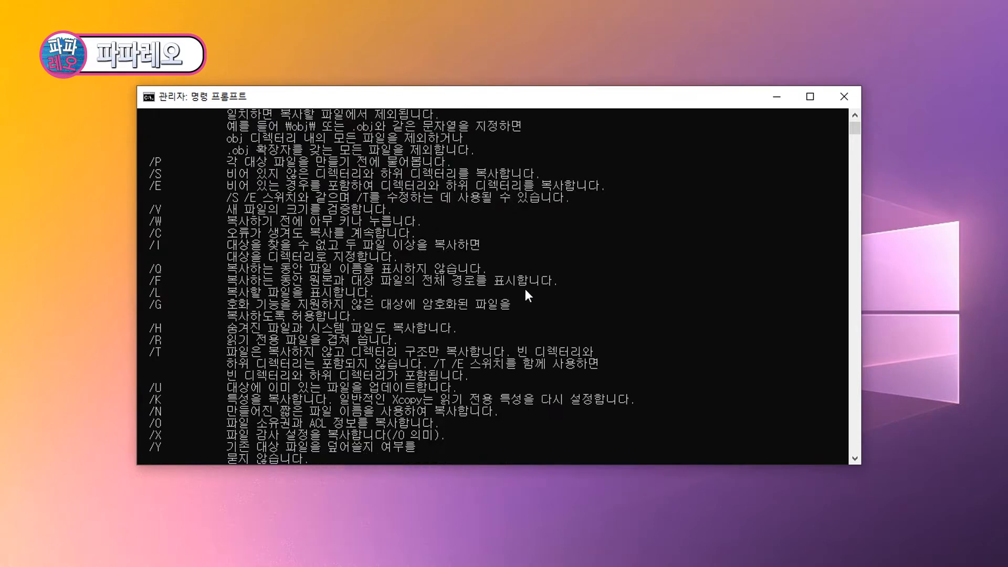
{"action": "key", "text": "ctrl+2"}
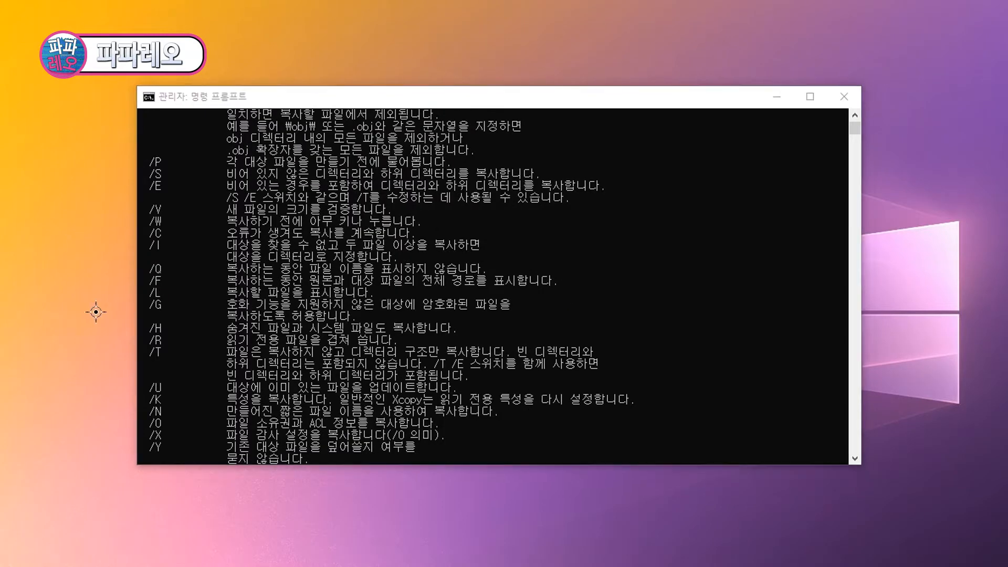
{"action": "left_click_drag", "start_coordinate": [208, 345], "coordinate": [398, 350]}
{"action": "key", "text": "Escape"}
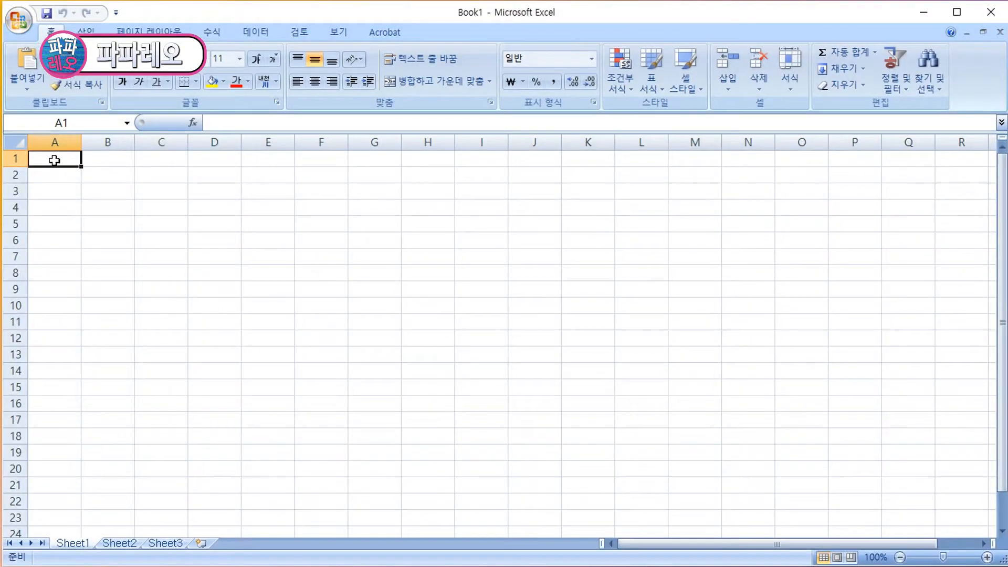
Step: In a blank Excel workbook, enter the headers 견적구분, 공사명, 시작일 and 종료일 in cells A2:D2
{"action": "left_click", "coordinate": [51, 171]}
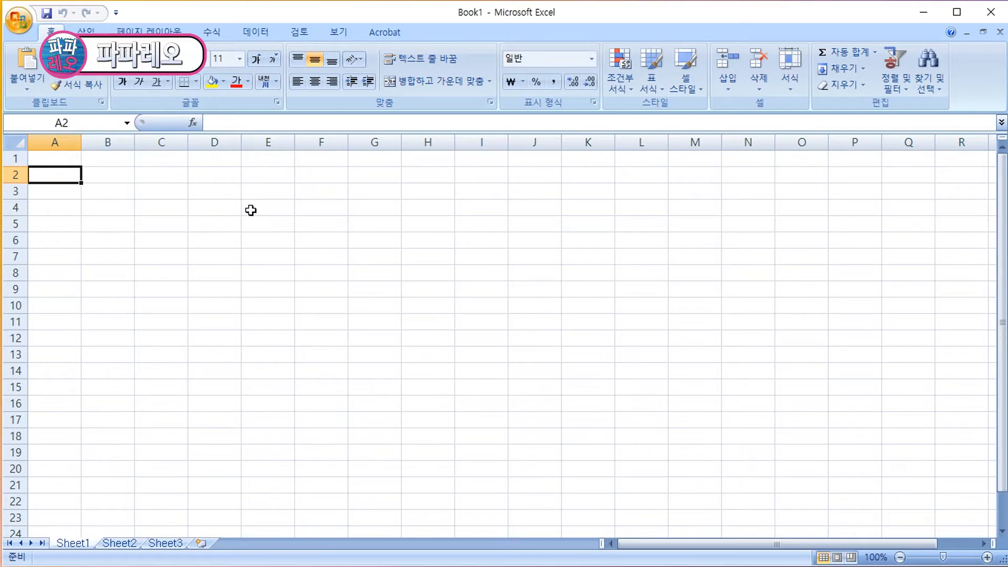
{"action": "type", "text": "견적구분"}
{"action": "key", "text": "Tab"}
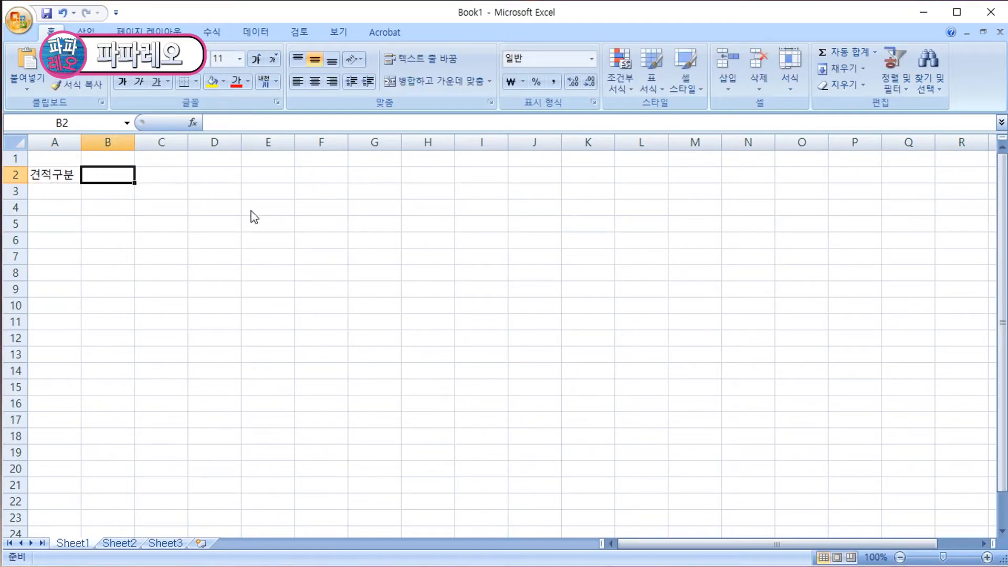
{"action": "type", "text": "공사명"}
{"action": "key", "text": "Tab"}
{"action": "type", "text": "시작일"}
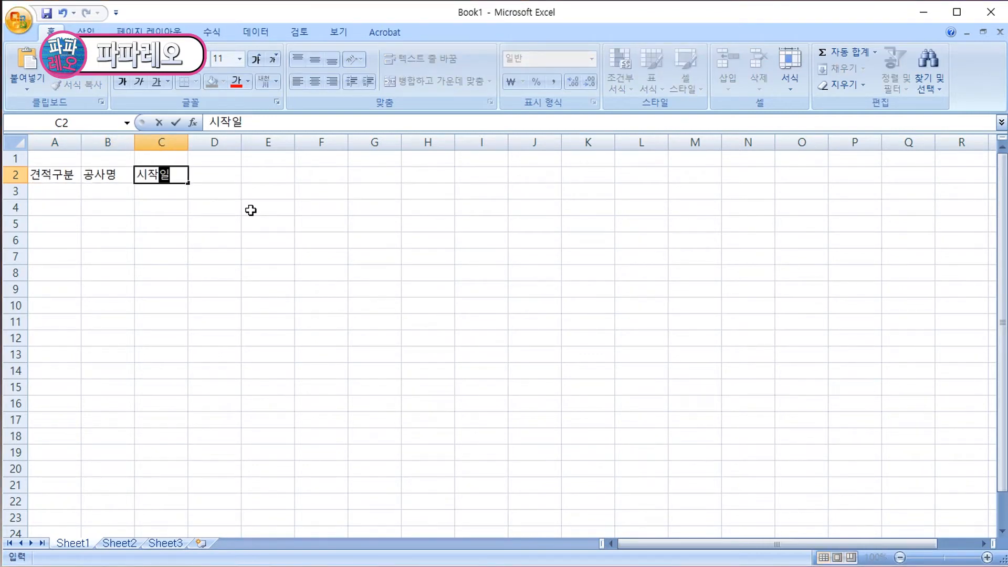
{"action": "key", "text": "Tab"}
{"action": "type", "text": "종ㄹ료일"}
Step: Enter the income headers 계약금, 중도금, 잔금 and 총공사대금 in cells E2:H2
{"action": "key", "text": "Tab"}
{"action": "type", "text": "계약금"}
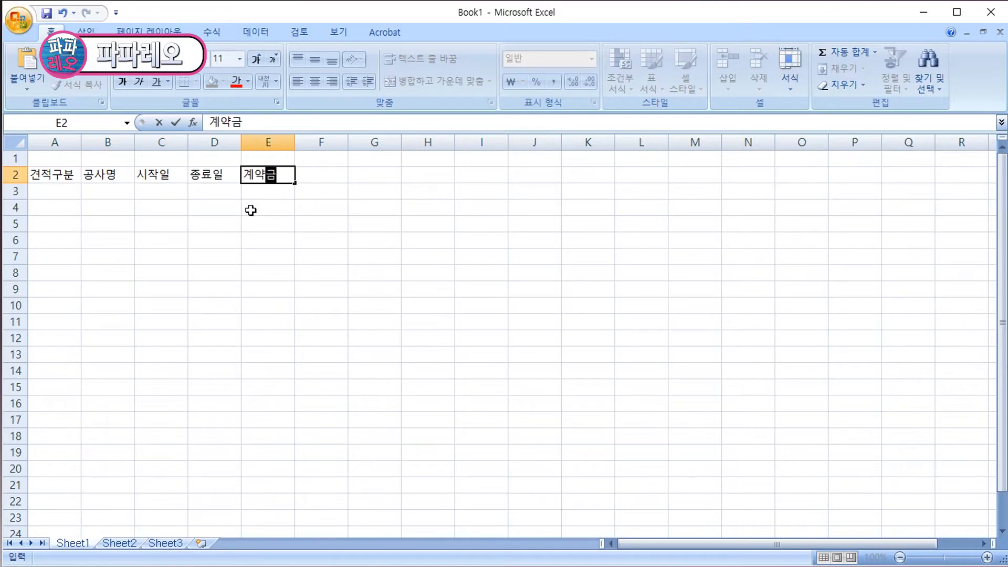
{"action": "key", "text": "Tab"}
{"action": "type", "text": "중도금"}
{"action": "key", "text": "Tab"}
{"action": "type", "text": "잔금"}
{"action": "key", "text": "Tab"}
{"action": "type", "text": "총"}
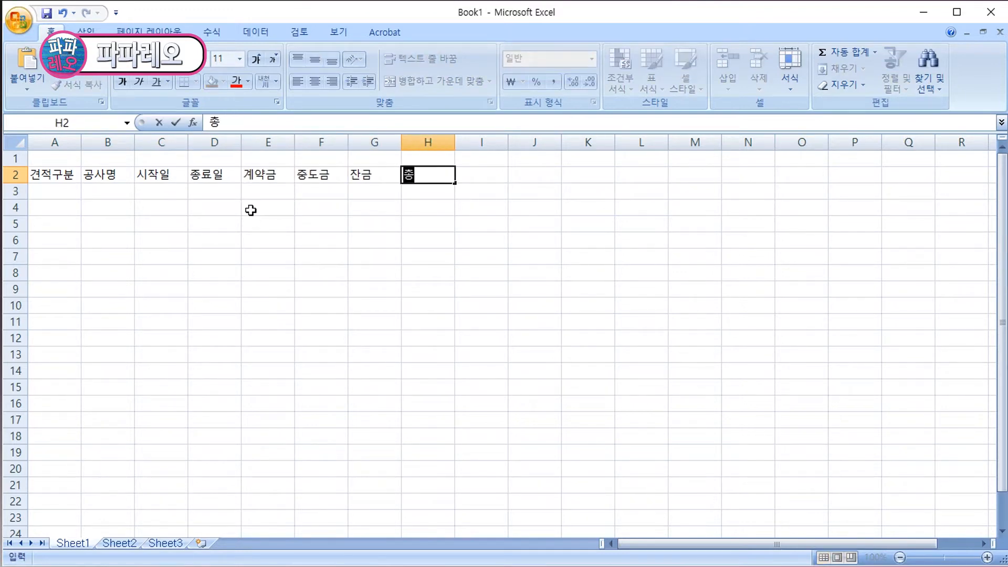
{"action": "type", "text": "공사대금"}
Step: Enter the headers 자재비, 인건비, 경비, 총지출비용 and 순익 in cells I2:M2
{"action": "key", "text": "Tab"}
{"action": "type", "text": "자재비"}
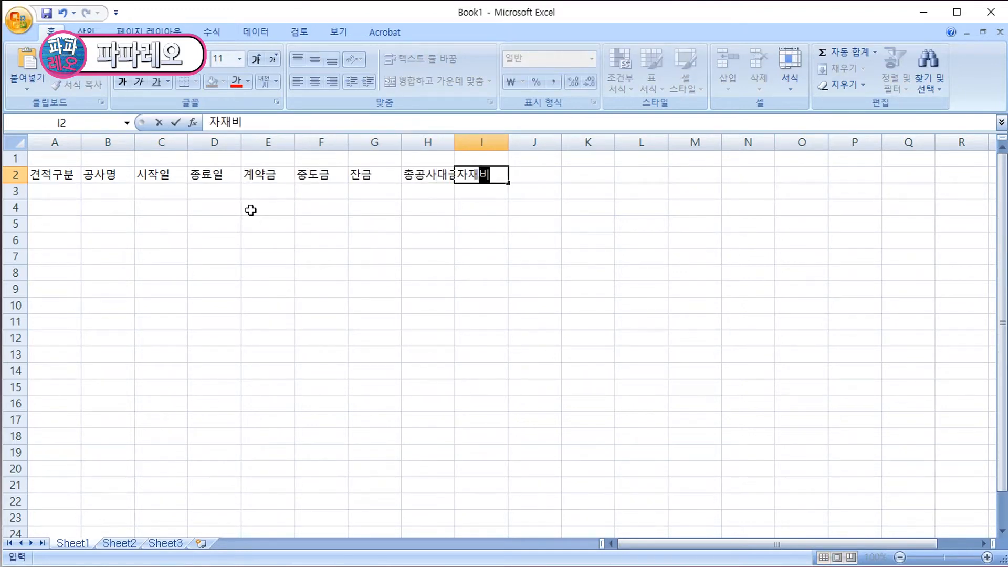
{"action": "key", "text": "Tab"}
{"action": "type", "text": "인건비"}
{"action": "key", "text": "Tab"}
{"action": "type", "text": "경비"}
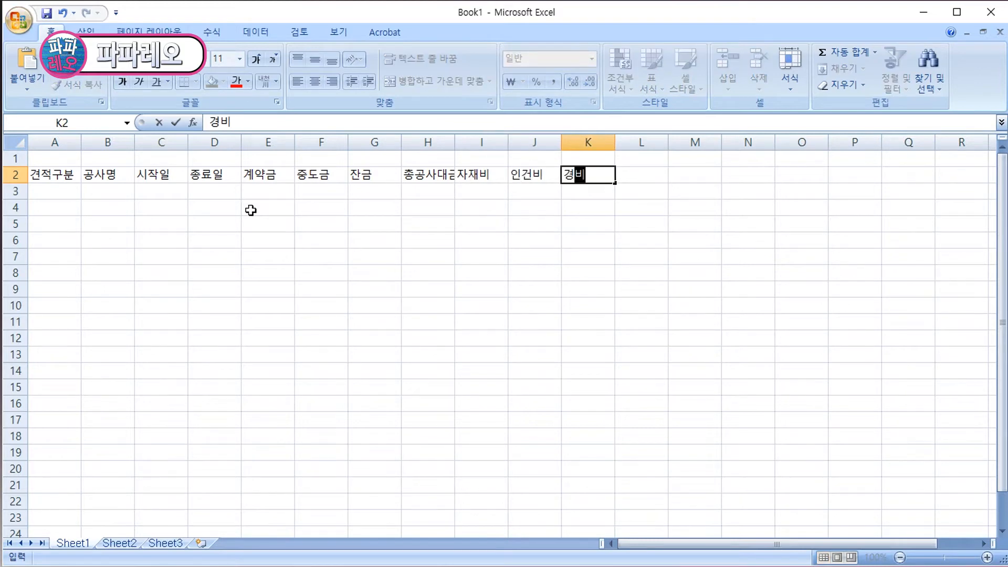
{"action": "key", "text": "Tab"}
{"action": "type", "text": "총지출비용"}
{"action": "key", "text": "Tab"}
{"action": "type", "text": "순익"}
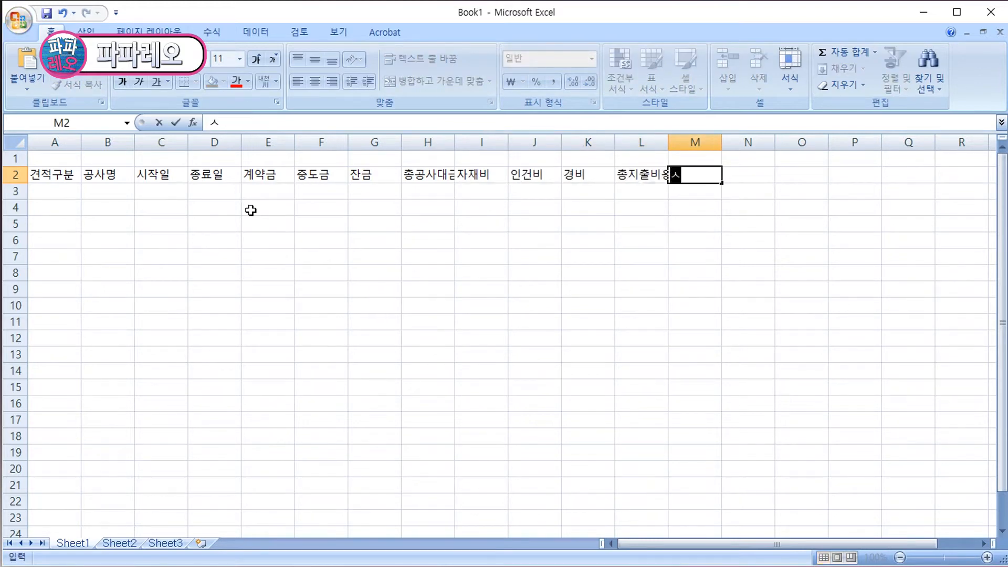
Step: Set the whole sheet's font size to 9 and insert a row above the header row
{"action": "left_click", "coordinate": [16, 142]}
{"action": "left_click", "coordinate": [240, 59]}
{"action": "left_click", "coordinate": [225, 101]}
{"action": "left_click", "coordinate": [231, 253]}
{"action": "right_click", "coordinate": [17, 167]}
{"action": "left_click", "coordinate": [74, 248]}
Step: Merge and center the 견적구분 header over A2:A3 and the 공사명 header over B2:B3
{"action": "left_click_drag", "start_coordinate": [57, 168], "coordinate": [107, 185]}
{"action": "left_click", "coordinate": [428, 81]}
{"action": "left_click", "coordinate": [428, 81]}
Step: Merge and center C2:D2 with the group header 공사기간 and E2:H2 with the group header 수입
{"action": "left_click_drag", "start_coordinate": [163, 170], "coordinate": [214, 170]}
{"action": "left_click", "coordinate": [428, 81]}
{"action": "type", "text": "공사기간"}
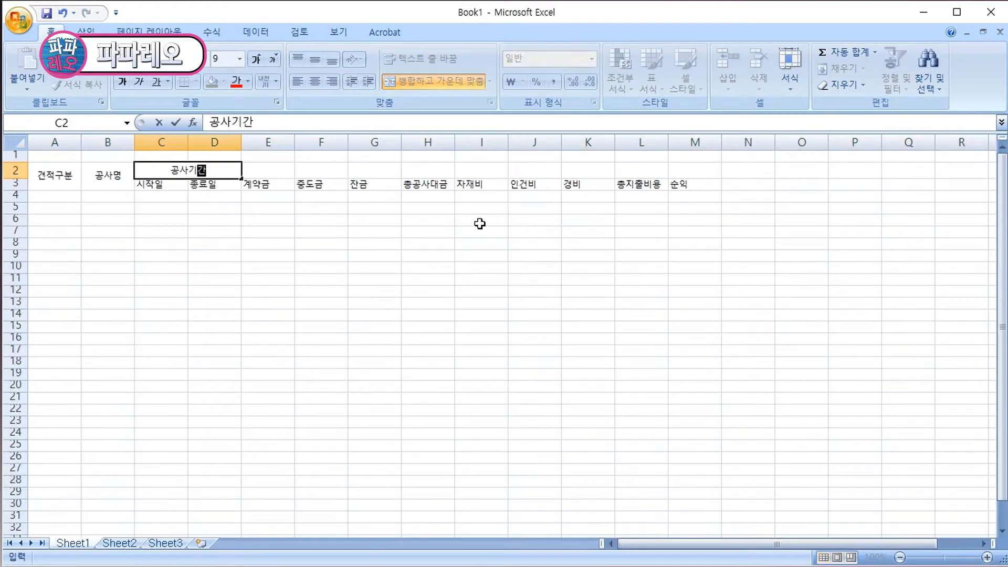
{"action": "key", "text": "Tab"}
{"action": "left_click_drag", "start_coordinate": [428, 173], "coordinate": [273, 173]}
{"action": "left_click", "coordinate": [447, 82]}
{"action": "type", "text": "수이"}
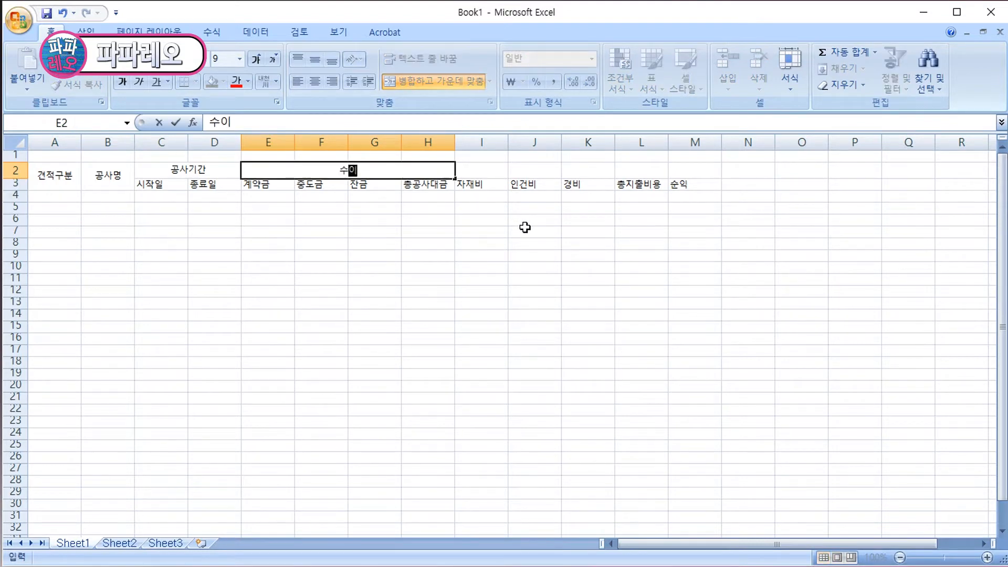
Step: Merge and center I2:L2 with the group header 지출, and merge the 순익 header over M2:M3
{"action": "left_click_drag", "start_coordinate": [493, 170], "coordinate": [642, 169]}
{"action": "left_click", "coordinate": [422, 86]}
{"action": "type", "text": "지출"}
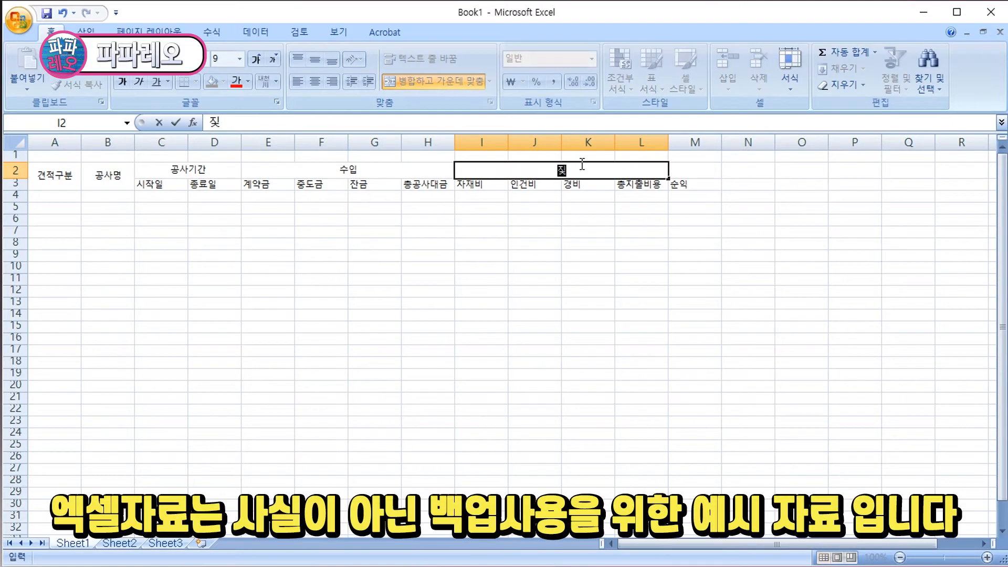
{"action": "left_click_drag", "start_coordinate": [693, 171], "coordinate": [16, 184]}
{"action": "left_click", "coordinate": [431, 82]}
Step: Format the two header rows with centered text, all borders and a greater row height
{"action": "left_click", "coordinate": [316, 82]}
{"action": "left_click", "coordinate": [196, 82]}
{"action": "left_click", "coordinate": [213, 205]}
{"action": "left_click_drag", "start_coordinate": [14, 180], "coordinate": [14, 180]}
Step: Fill headers A2:D3 with yellow, the 수입 group with pale olive green, the 지출 group with pale red and 순익 with light green
{"action": "left_click_drag", "start_coordinate": [54, 178], "coordinate": [108, 178]}
{"action": "left_click", "coordinate": [223, 82]}
{"action": "left_click", "coordinate": [250, 194]}
{"action": "left_click_drag", "start_coordinate": [188, 170], "coordinate": [214, 187]}
{"action": "left_click", "coordinate": [212, 82]}
{"action": "left_click_drag", "start_coordinate": [349, 170], "coordinate": [428, 188]}
{"action": "left_click", "coordinate": [223, 82]}
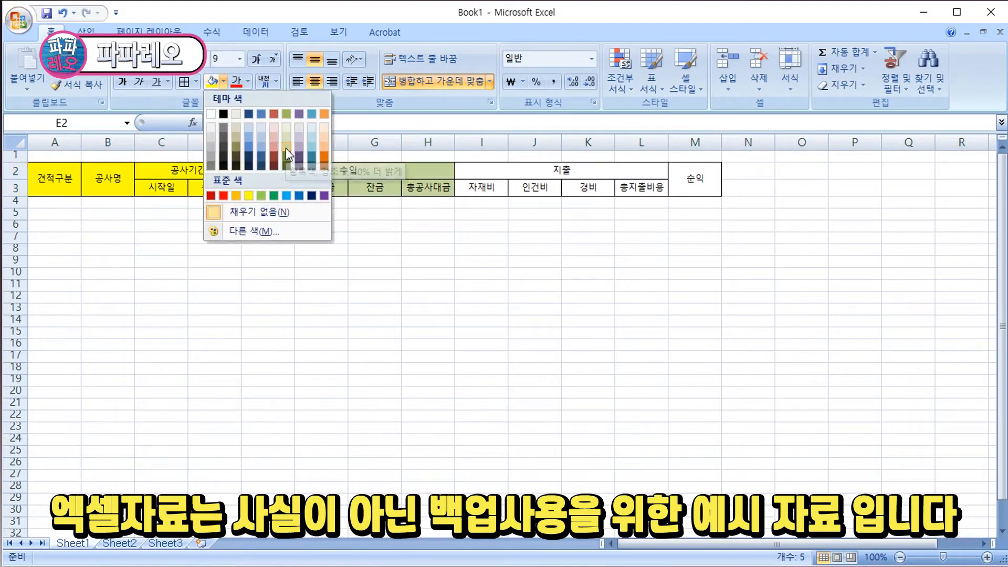
{"action": "left_click", "coordinate": [224, 82]}
{"action": "left_click", "coordinate": [263, 195]}
Step: Increase the height of the data rows below the headers and insert a row above the header block
{"action": "left_click_drag", "start_coordinate": [16, 201], "coordinate": [16, 474]}
{"action": "left_click_drag", "start_coordinate": [16, 208], "coordinate": [17, 219]}
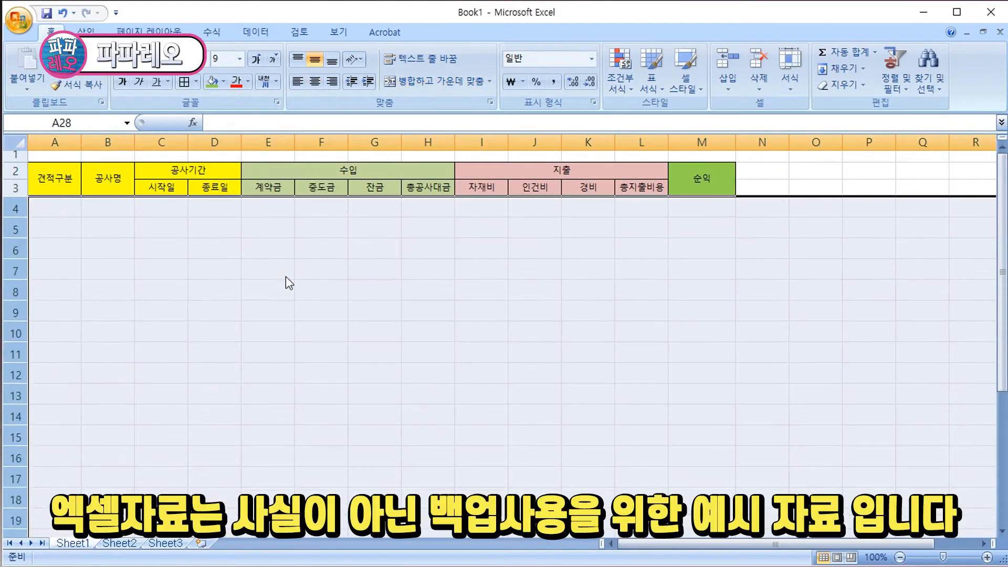
{"action": "right_click", "coordinate": [16, 171]}
Step: Merge A2:M2 above the table, enter the note 단위 : 천원 and right-align it
{"action": "left_click_drag", "start_coordinate": [54, 168], "coordinate": [702, 168]}
{"action": "left_click", "coordinate": [422, 82]}
{"action": "type", "text": "ㄷ단위 : 천원"}
{"action": "key", "text": "Return"}
{"action": "left_click", "coordinate": [402, 168]}
{"action": "left_click", "coordinate": [332, 82]}
Step: Freeze the panes at cell N5 so rows 1–4 and columns A–M stay in view
{"action": "left_click", "coordinate": [762, 219]}
{"action": "left_click", "coordinate": [339, 32]}
{"action": "left_click", "coordinate": [584, 79]}
{"action": "left_click", "coordinate": [621, 122]}
{"action": "scroll", "coordinate": [473, 318], "scroll_direction": "down", "scroll_amount": 9}
{"action": "scroll", "coordinate": [474, 318], "scroll_direction": "up", "scroll_amount": 9}
Step: Widen columns A and B and enter 서울강서1 as the 견적구분 and 전체인테리어 as the 공사명 in row 5
{"action": "left_click", "coordinate": [54, 219]}
{"action": "left_click_drag", "start_coordinate": [81, 143], "coordinate": [167, 143]}
{"action": "type", "text": "서울가"}
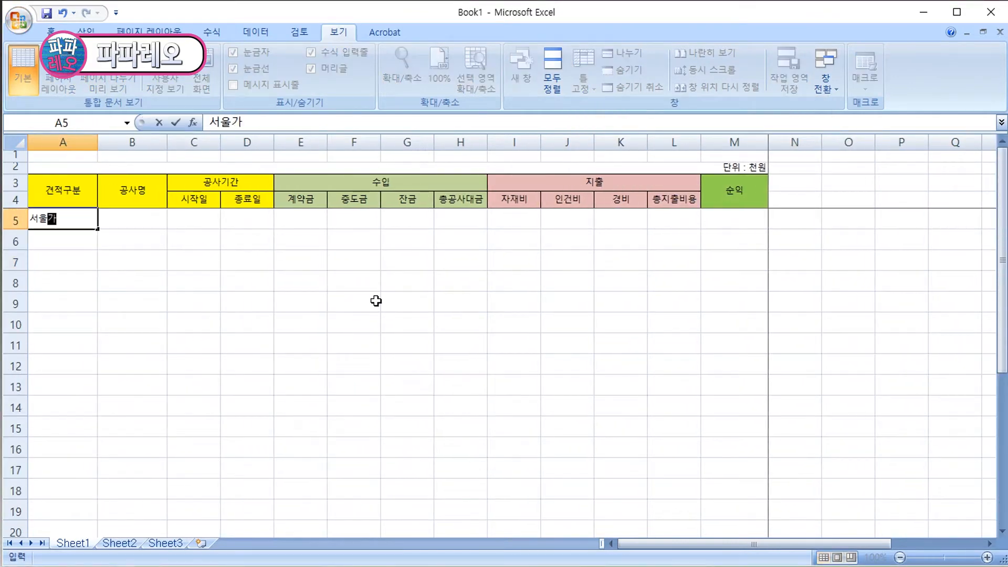
{"action": "type", "text": "서1"}
{"action": "key", "text": "Tab"}
{"action": "type", "text": "전체인테리어"}
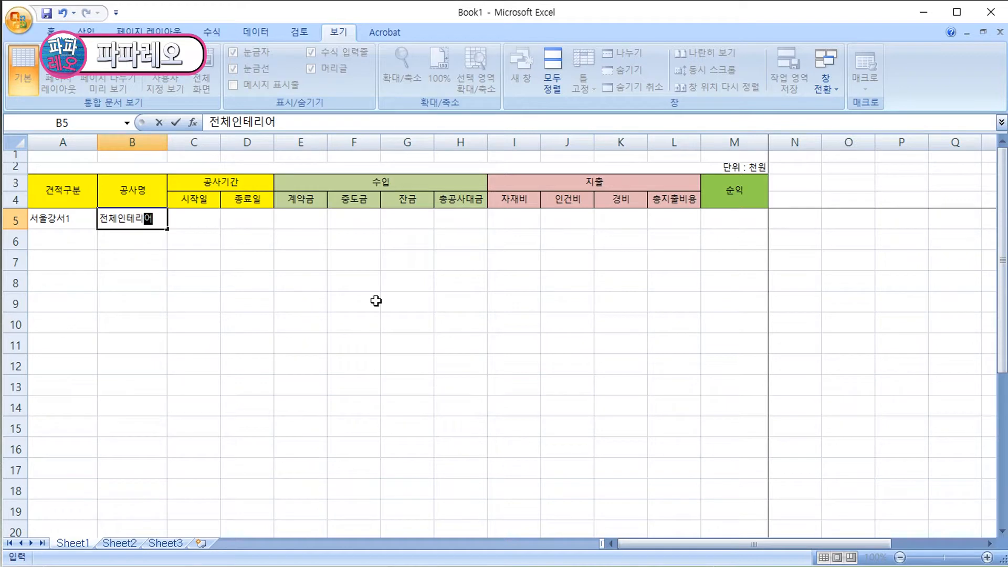
{"action": "key", "text": "Tab"}
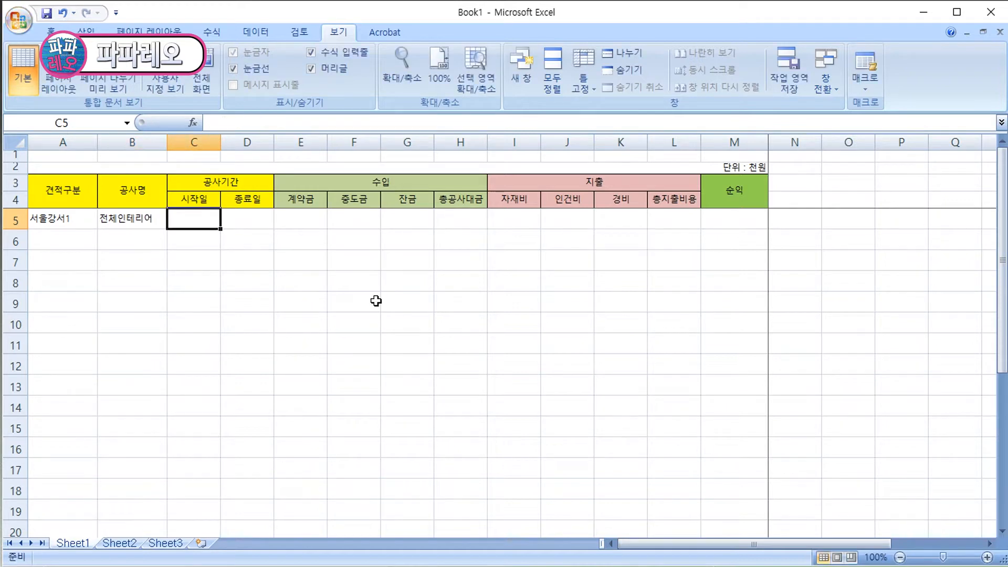
Step: Enter the construction period in row 5 with 시작일 2021.10.01 and 종료일 2021.10.15
{"action": "type", "text": "2021.10.01"}
{"action": "key", "text": "Tab"}
{"action": "type", "text": "2021."}
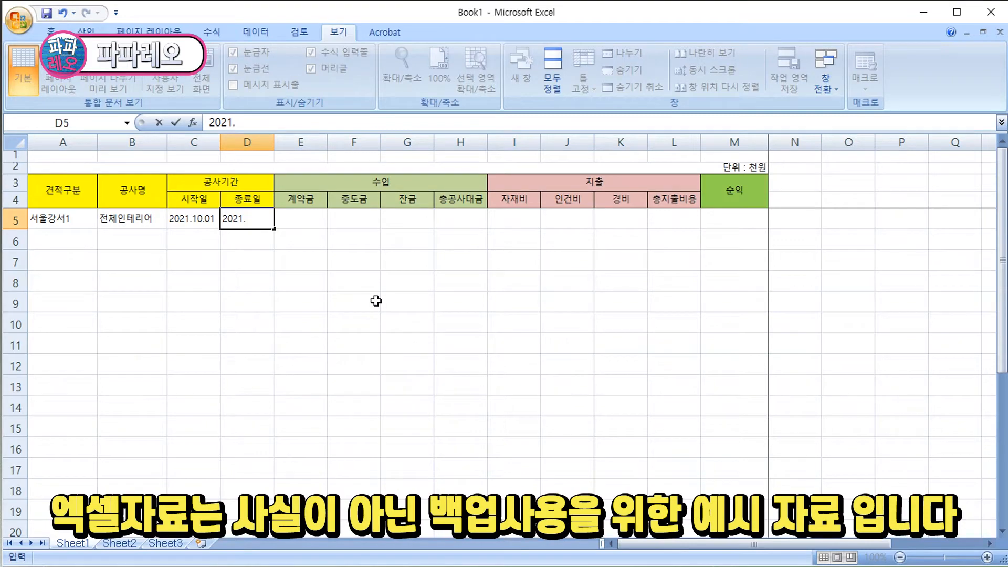
{"action": "type", "text": "10.15"}
{"action": "key", "text": "Tab"}
Step: Enter the income amounts in row 5: 5000 for 계약금, 15000 for 중도금 and 3000 for 잔금
{"action": "type", "text": "5"}
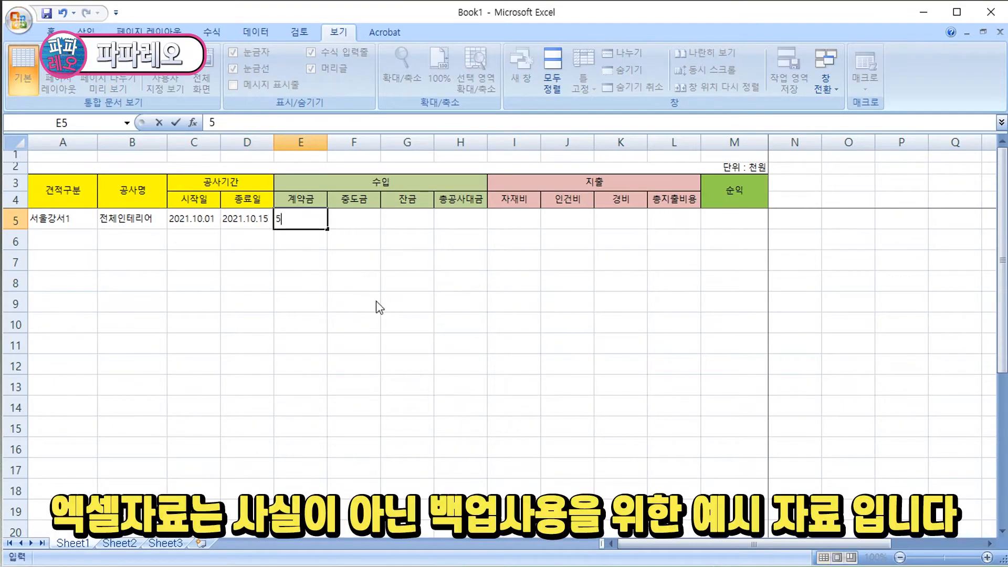
{"action": "type", "text": "000"}
{"action": "key", "text": "Tab"}
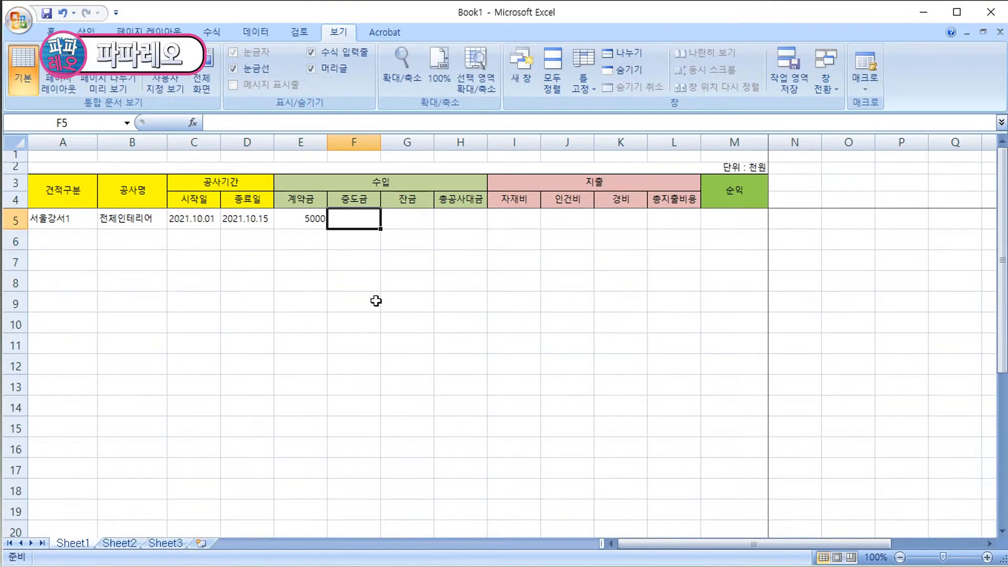
{"action": "type", "text": "15000"}
{"action": "key", "text": "Tab"}
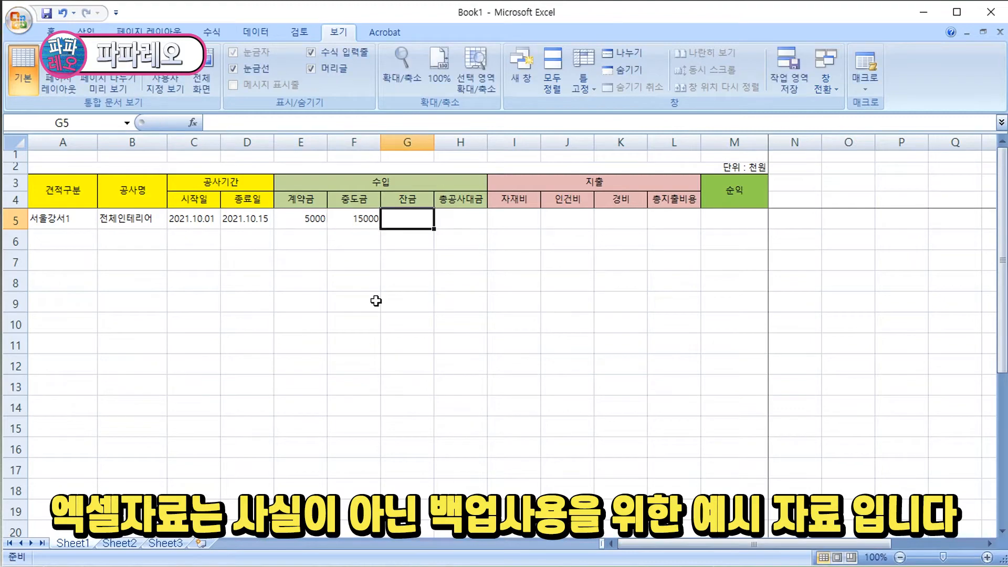
{"action": "type", "text": "3000"}
{"action": "key", "text": "Tab"}
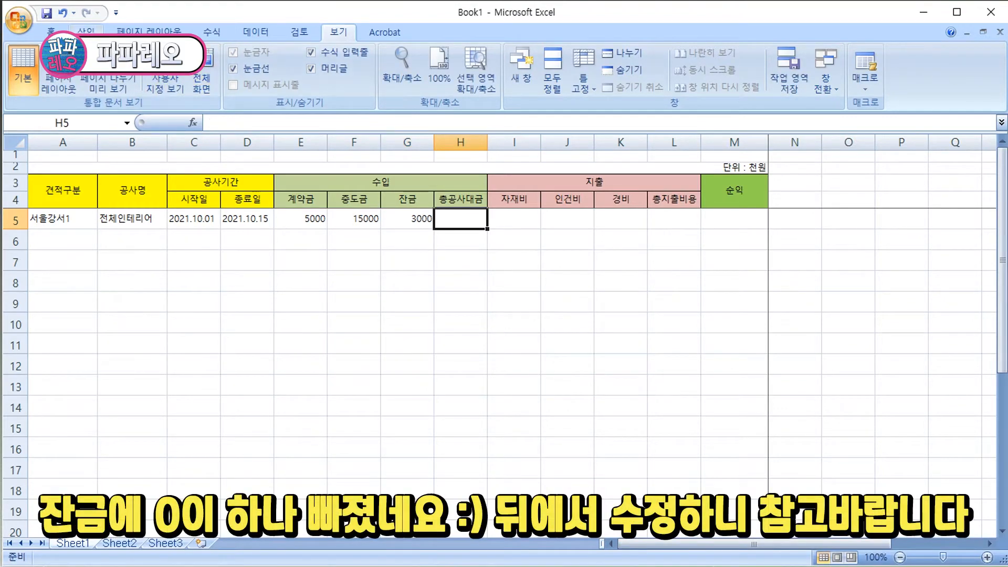
Step: Total the income amounts E5:G5 in the 총공사대금 cell H5 with AutoSum
{"action": "left_click", "coordinate": [51, 32]}
{"action": "left_click", "coordinate": [823, 52]}
{"action": "key", "text": "Return"}
{"action": "left_click", "coordinate": [446, 308]}
Step: Enter the expenses in row 5: 15000 for 자재비, 15000 for 인건비 and 10000 for 경비
{"action": "left_click", "coordinate": [514, 220]}
{"action": "type", "text": "15000"}
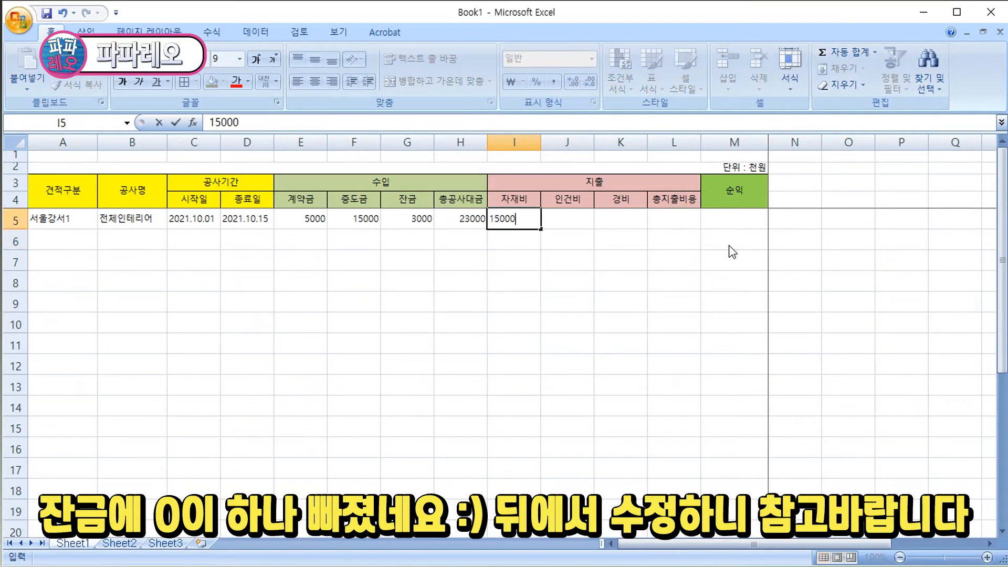
{"action": "key", "text": "Tab"}
{"action": "type", "text": "15"}
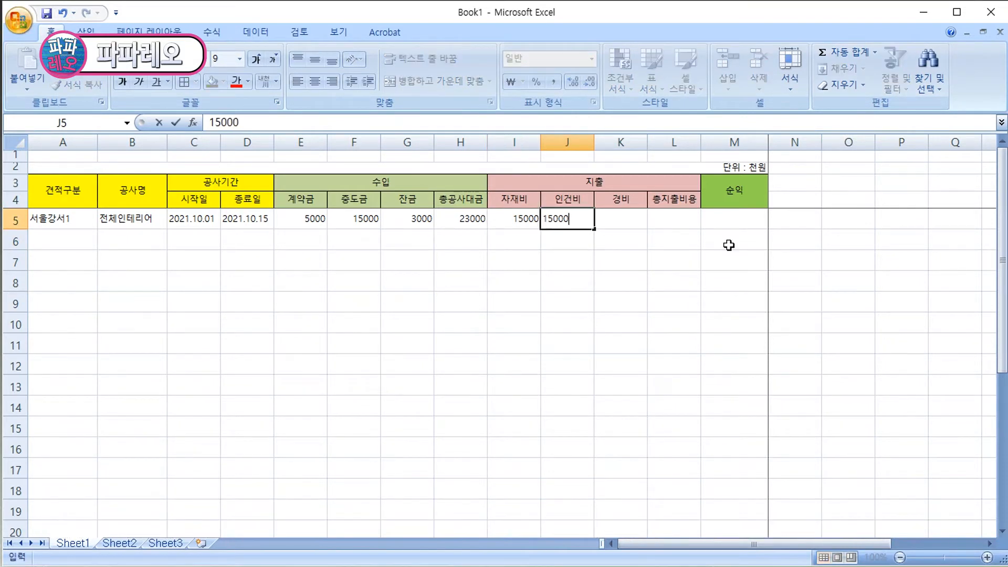
{"action": "key", "text": "Tab"}
{"action": "type", "text": "1000"}
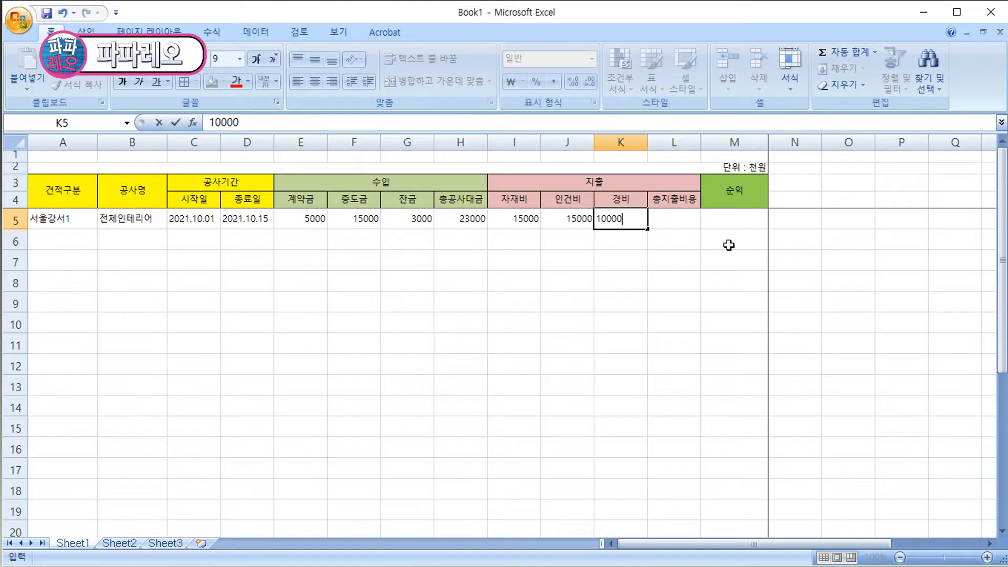
{"action": "type", "text": "0"}
{"action": "key", "text": "Return"}
Step: Total the expenses I5:K5 in the 총지출비용 cell L5 with AutoSum
{"action": "left_click", "coordinate": [677, 219]}
{"action": "left_click", "coordinate": [844, 52]}
{"action": "key", "text": "Return"}
Step: Calculate the 순익 in M5 with the formula =SUM(H5-L5)
{"action": "left_click", "coordinate": [735, 219]}
{"action": "left_click", "coordinate": [844, 52]}
{"action": "left_click", "coordinate": [462, 219]}
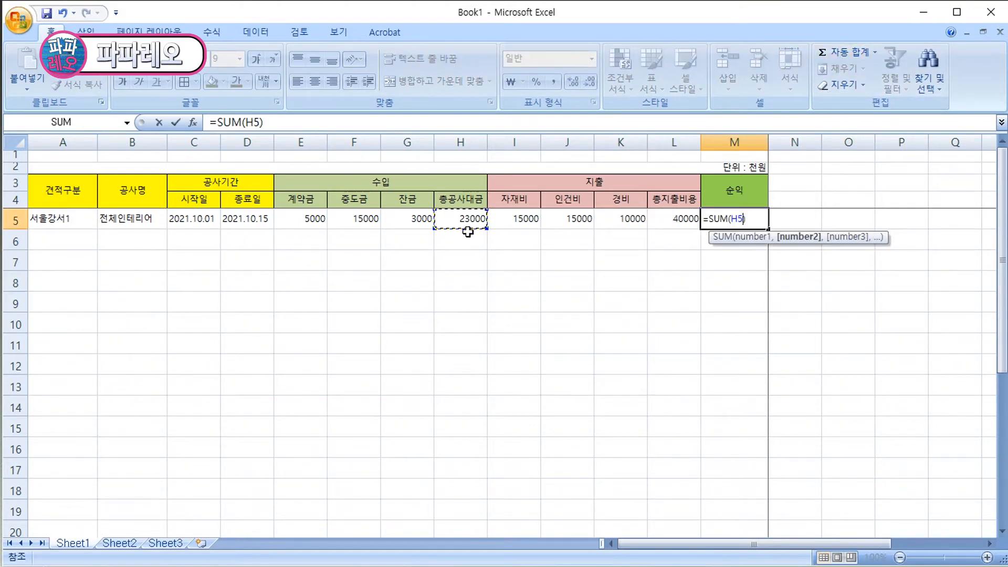
{"action": "type", "text": "-"}
{"action": "left_click", "coordinate": [681, 224]}
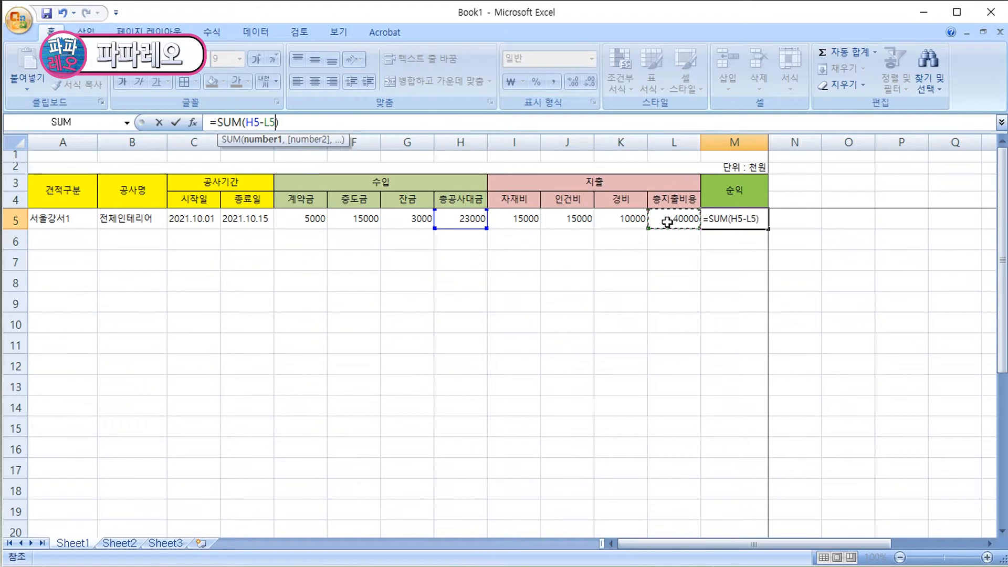
{"action": "key", "text": "Return"}
Step: Correct the 잔금 in G5 to 30000 and format columns E to M as numbers with thousands separators
{"action": "left_click", "coordinate": [650, 260]}
{"action": "left_click", "coordinate": [473, 226]}
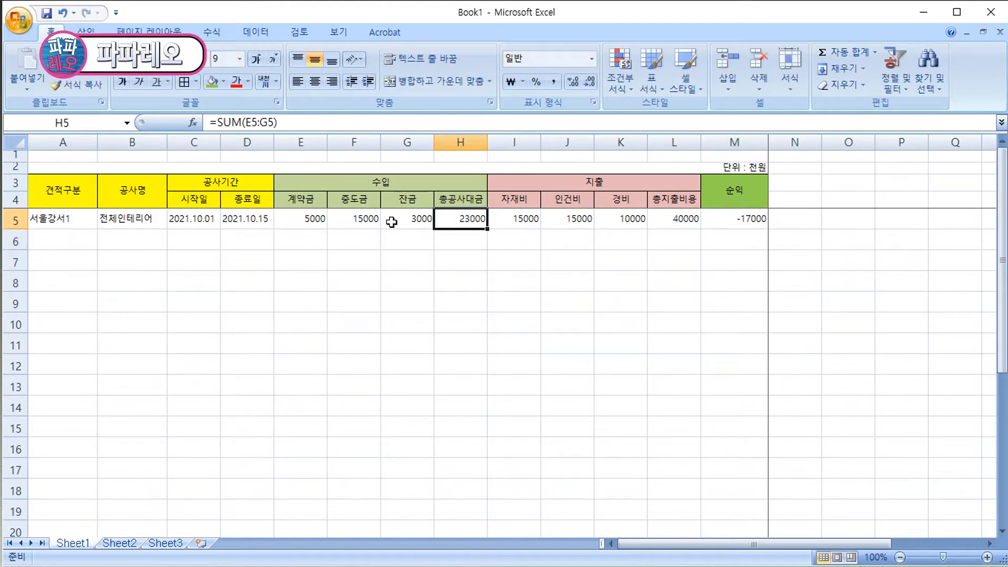
{"action": "left_click", "coordinate": [418, 230]}
{"action": "double_click", "coordinate": [422, 219]}
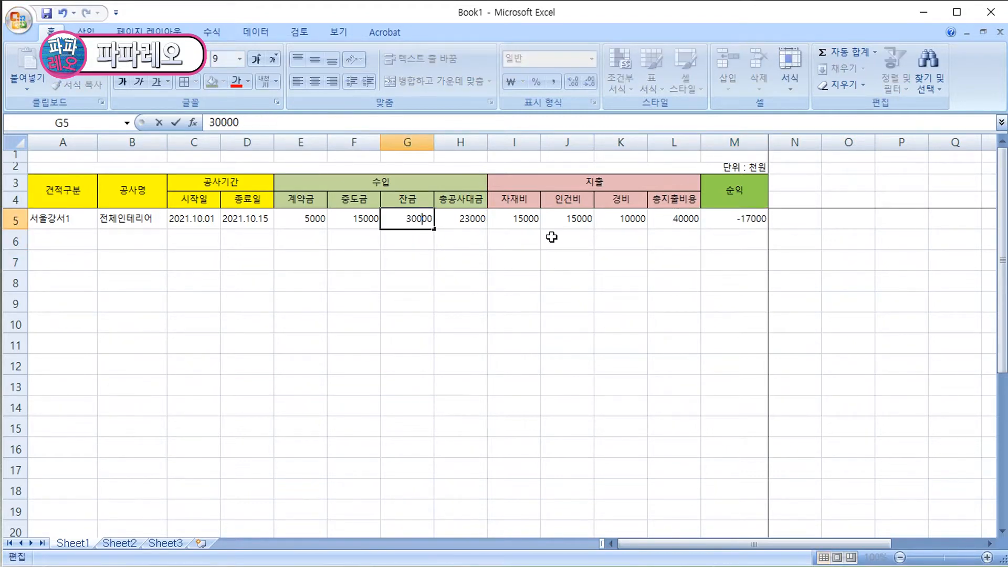
{"action": "key", "text": "Return"}
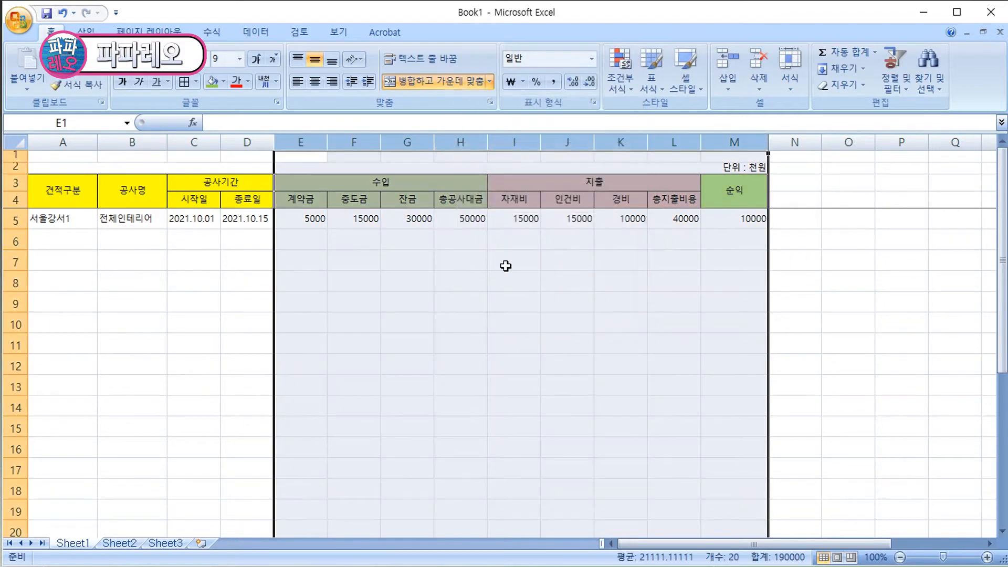
{"action": "key", "text": "ctrl+1"}
{"action": "key", "text": "Return"}
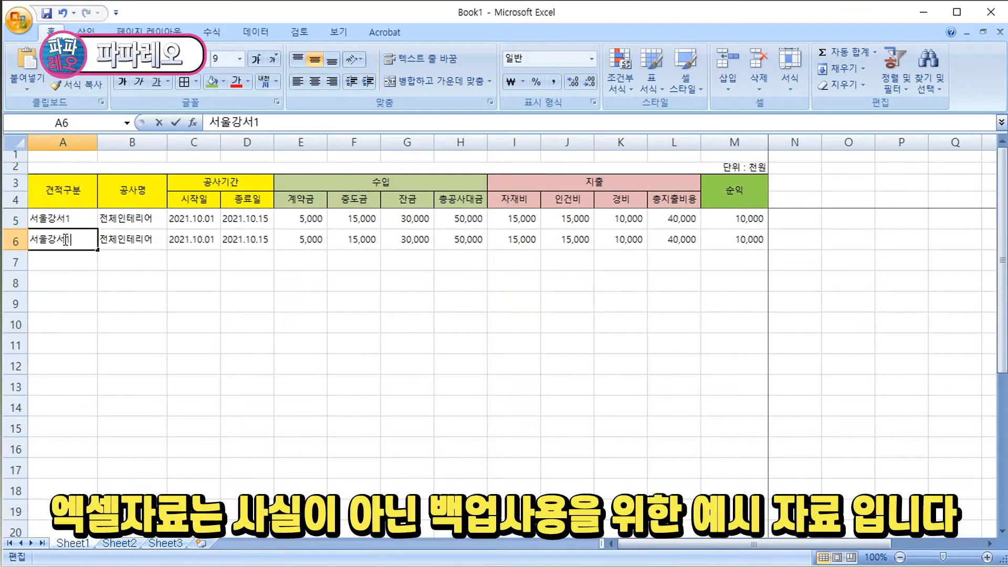
Step: Duplicate the row 5 record into row 6 and change its 견적구분 to 경기광주1 and 공사명 to 화장실인테리어
{"action": "double_click", "coordinate": [52, 239]}
{"action": "left_click_drag", "start_coordinate": [52, 239], "coordinate": [82, 230]}
{"action": "type", "text": "ㄱ"}
{"action": "type", "text": "기광주1"}
{"action": "key", "text": "Tab"}
{"action": "type", "text": "화장실인테리어"}
Step: Set row 6's dates to 2021.10.16 and 2021.10.20, income amounts to 500, 1500 and 2000, and expenses to 1500, 800 and 700
{"action": "key", "text": "Tab"}
{"action": "type", "text": "2021.10.16"}
{"action": "key", "text": "Tab"}
{"action": "type", "text": "2021.10.20"}
Step: Duplicate row 6 into row 7 and change it to 경기일산1, 부엌인테리어, with dates 2021.10.20 and 2021.10.25
{"action": "type", "text": "경"}
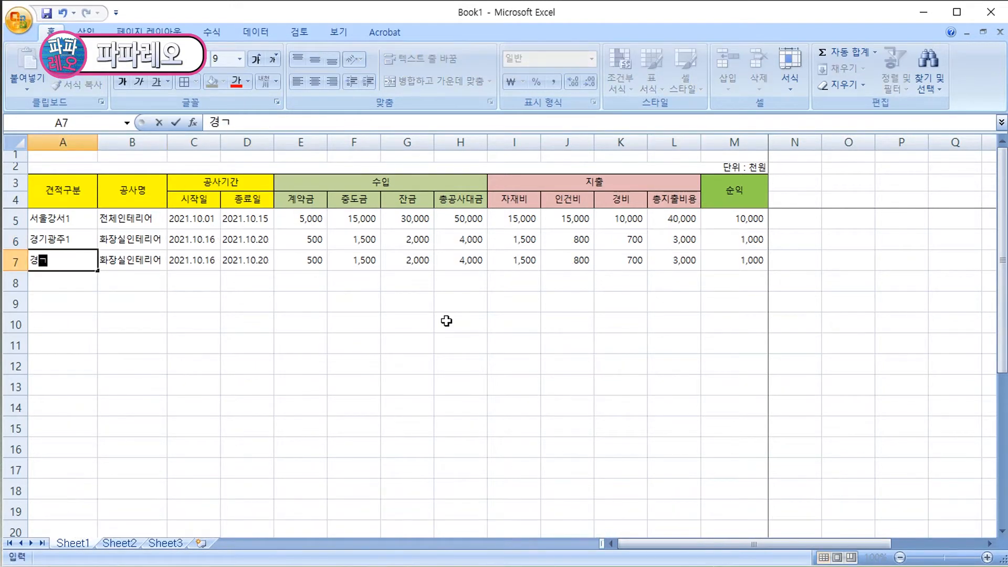
{"action": "type", "text": "기일산1"}
{"action": "key", "text": "Tab"}
{"action": "type", "text": "부엌인테리어"}
{"action": "key", "text": "Tab"}
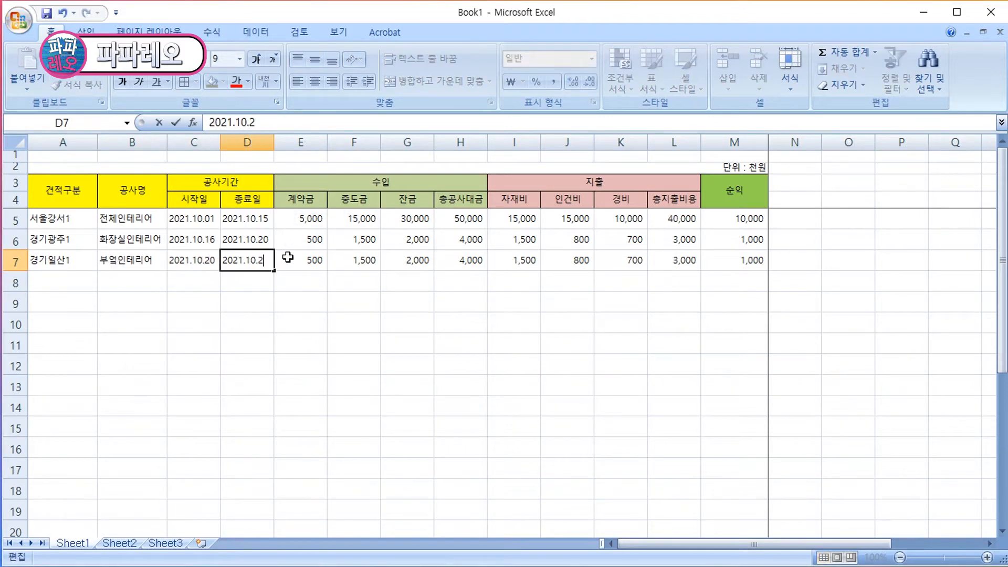
{"action": "type", "text": "5"}
Step: Copy the row 7 record A7:M7 into rows 8 to 12
{"action": "left_click_drag", "start_coordinate": [63, 260], "coordinate": [735, 260]}
{"action": "key", "text": "ctrl+c"}
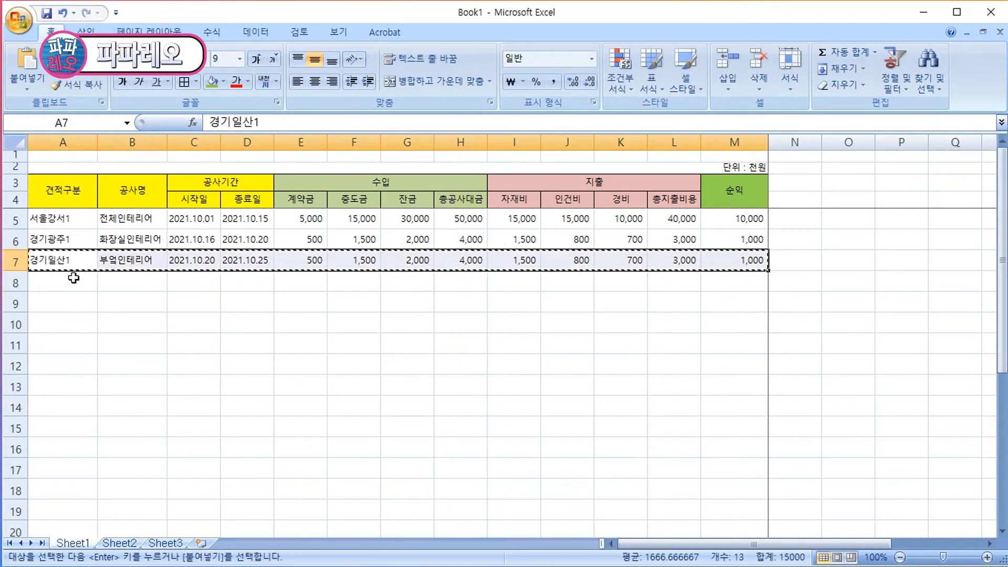
{"action": "left_click", "coordinate": [68, 281]}
{"action": "key", "text": "ctrl+v"}
{"action": "left_click", "coordinate": [60, 302]}
{"action": "key", "text": "ctrl+v"}
Step: Fill the 총공사대금 cells below the header with the lightest olive green and the 순익 cells with a slightly darker olive green
{"action": "left_click_drag", "start_coordinate": [460, 218], "coordinate": [459, 547]}
{"action": "left_click", "coordinate": [223, 81]}
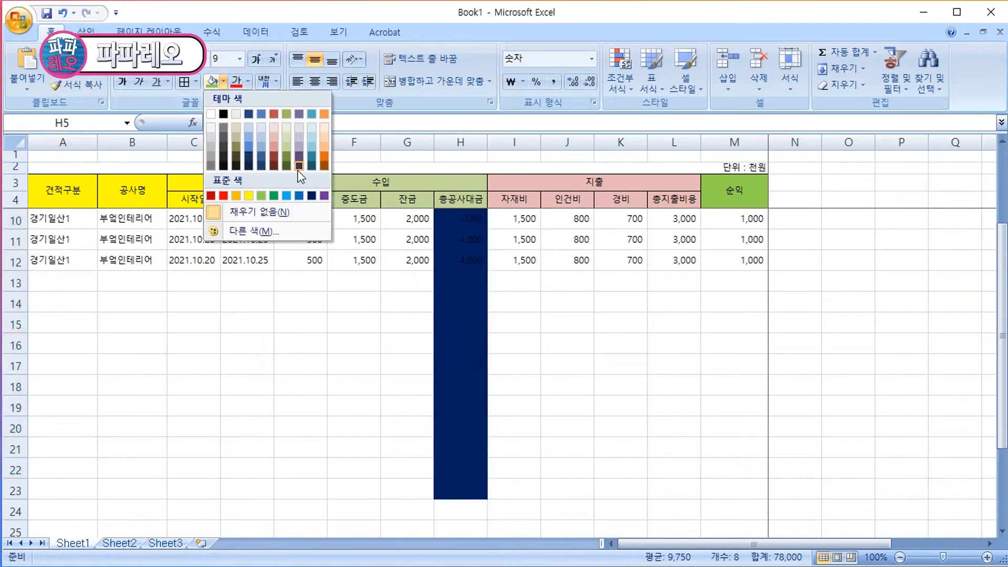
{"action": "left_click", "coordinate": [288, 130]}
{"action": "left_click_drag", "start_coordinate": [741, 219], "coordinate": [761, 523]}
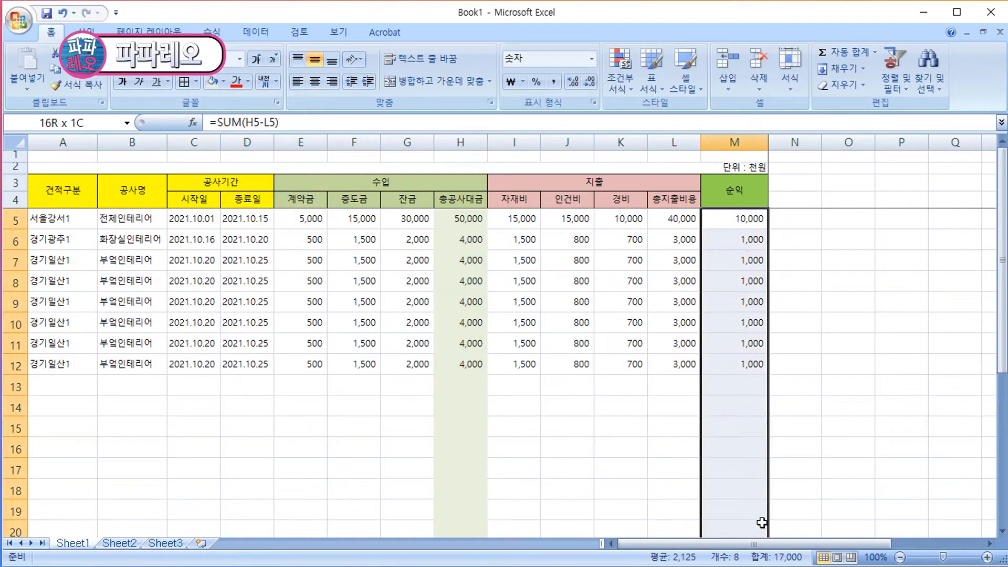
{"action": "left_click", "coordinate": [223, 81]}
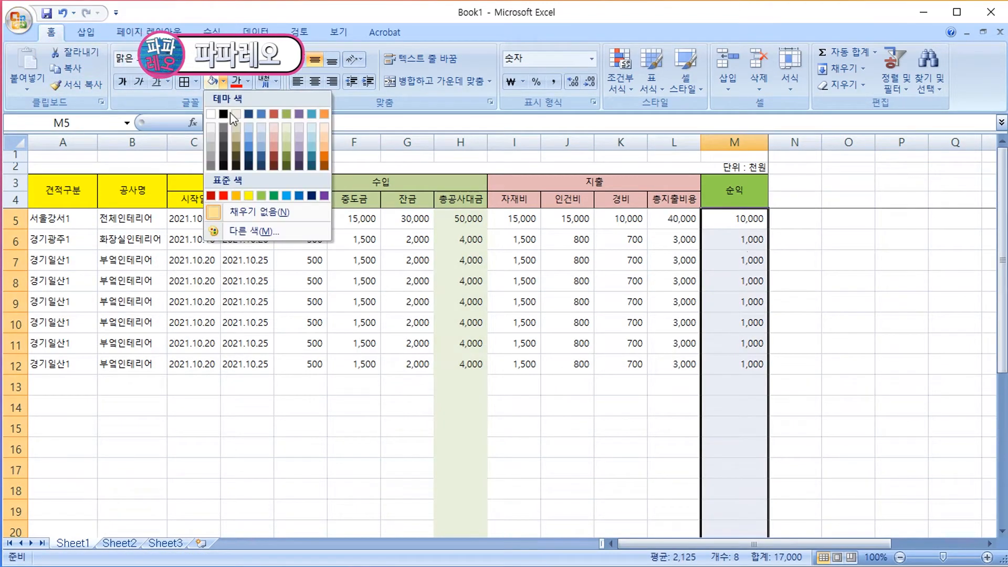
{"action": "left_click", "coordinate": [289, 140]}
Step: Fill the 총지출비용 cells L5:L19 with the lightest red
{"action": "left_click_drag", "start_coordinate": [678, 219], "coordinate": [677, 512]}
{"action": "left_click", "coordinate": [224, 81]}
{"action": "left_click", "coordinate": [274, 130]}
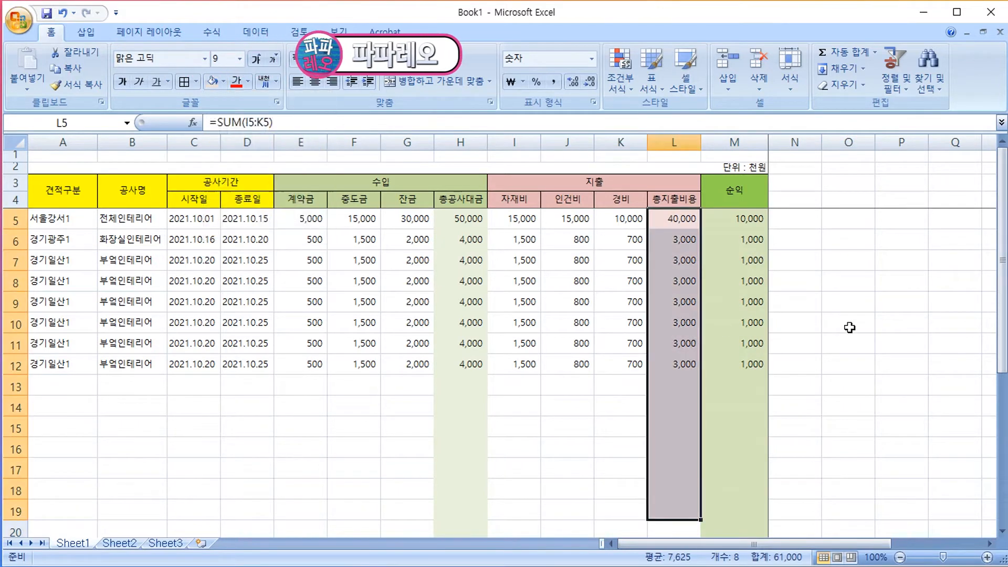
{"action": "left_click", "coordinate": [194, 426]}
Step: Save the workbook as 견적통계.xlsx in a new folder named Work on the Data (D:) drive
{"action": "key", "text": "ctrl+s"}
{"action": "scroll", "coordinate": [66, 211], "scroll_direction": "down", "scroll_amount": 5}
{"action": "left_click", "coordinate": [66, 212]}
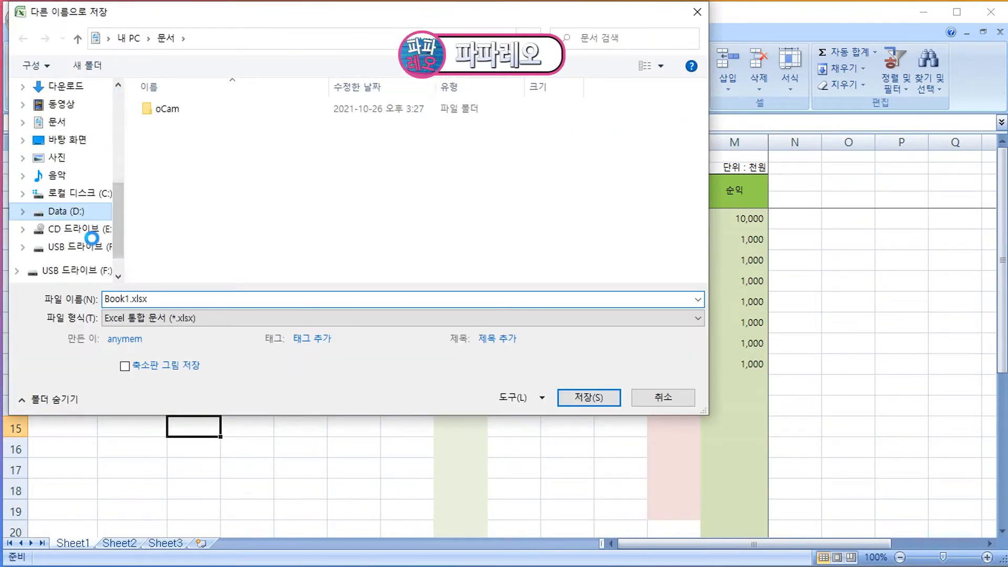
{"action": "left_click", "coordinate": [87, 65]}
{"action": "type", "text": "Work"}
{"action": "key", "text": "Return"}
{"action": "key", "text": "Return"}
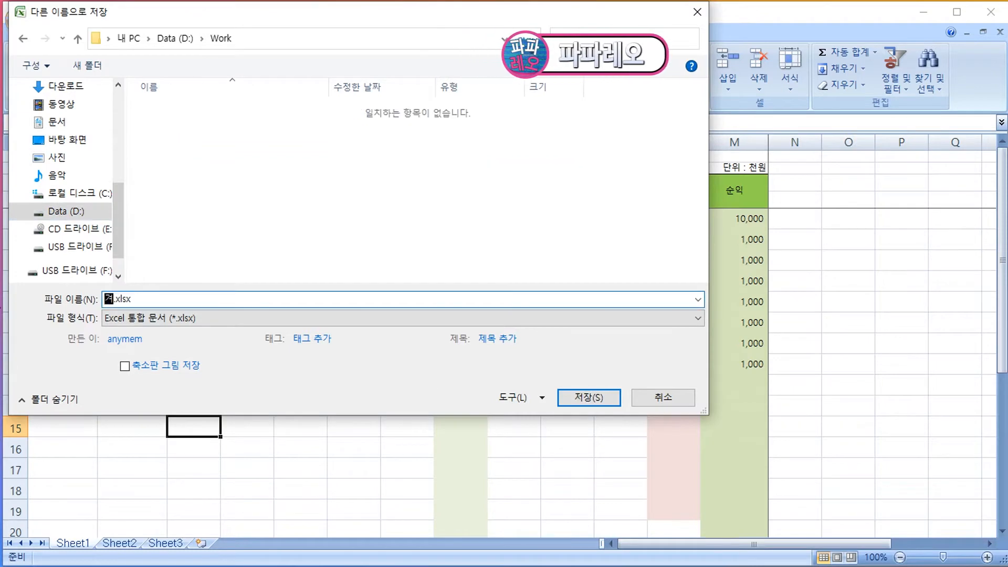
{"action": "type", "text": "견적통계"}
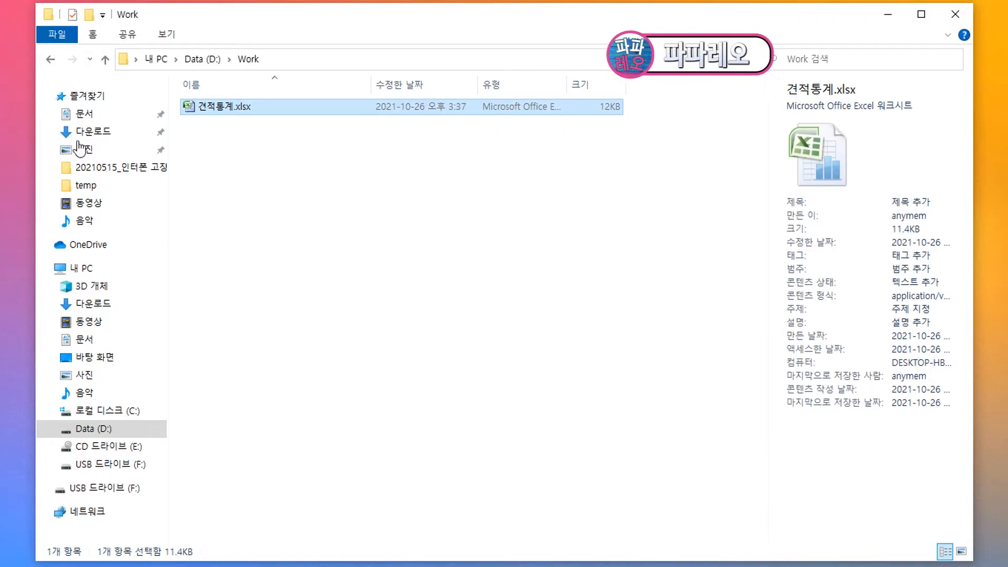
Step: Switch to File Explorer and create a folder named Work on the USB drive (F:)
{"action": "left_click", "coordinate": [243, 169]}
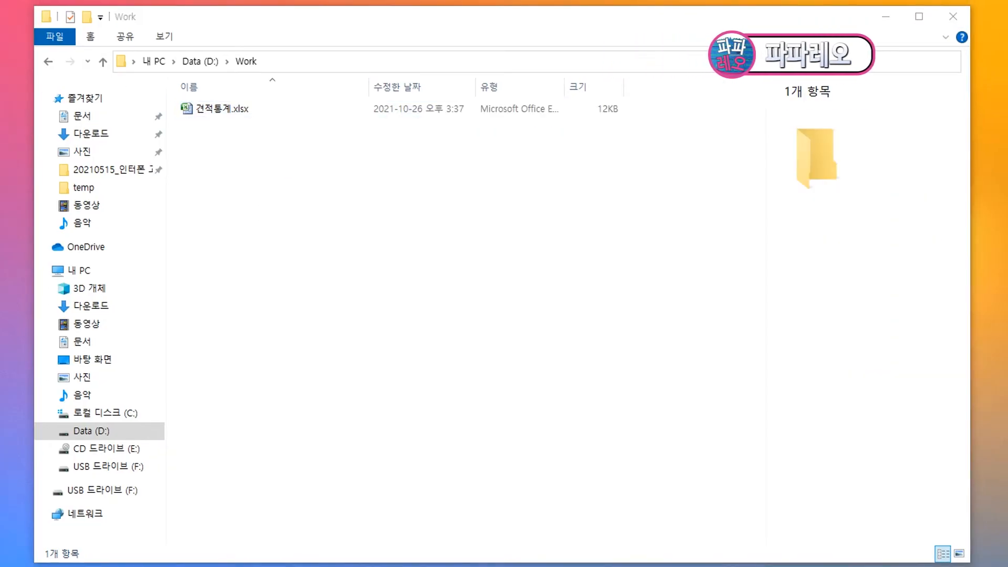
{"action": "left_click", "coordinate": [125, 472]}
{"action": "key", "text": "ctrl+shift+3"}
{"action": "mouse_move", "coordinate": [275, 76]}
{"action": "left_mouse_down"}
{"action": "mouse_move", "coordinate": [180, 79]}
{"action": "mouse_move", "coordinate": [261, 63]}
{"action": "mouse_move", "coordinate": [269, 80]}
{"action": "left_mouse_up"}
{"action": "key", "text": "Escape"}
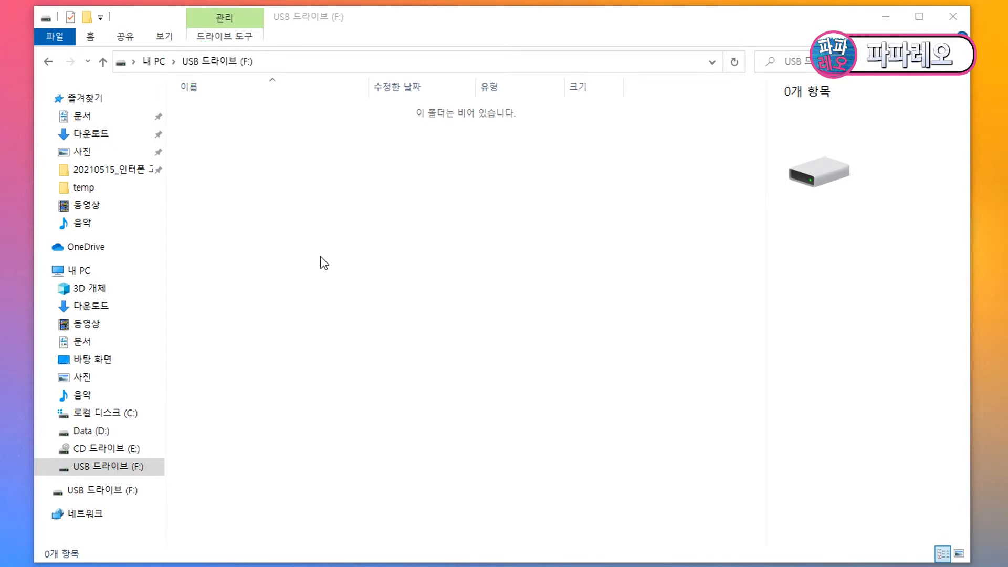
{"action": "right_click", "coordinate": [253, 181]}
{"action": "mouse_move", "coordinate": [321, 378]}
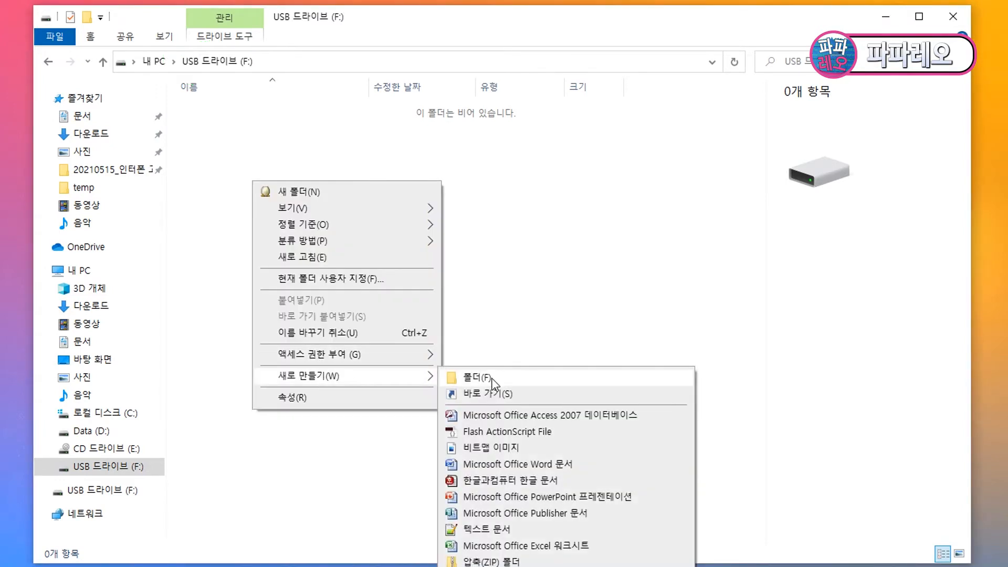
{"action": "left_click", "coordinate": [475, 379]}
{"action": "type", "text": "Work"}
{"action": "key", "text": "Return"}
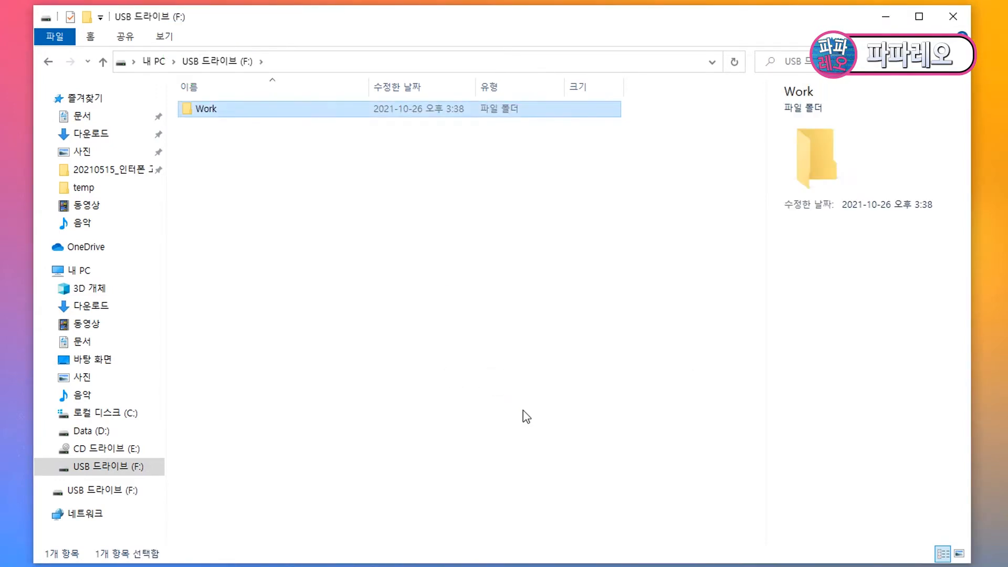
Step: Open the new Work folder on the USB drive to check its contents and path
{"action": "left_click", "coordinate": [491, 370]}
{"action": "left_click", "coordinate": [214, 104]}
{"action": "double_click", "coordinate": [214, 108]}
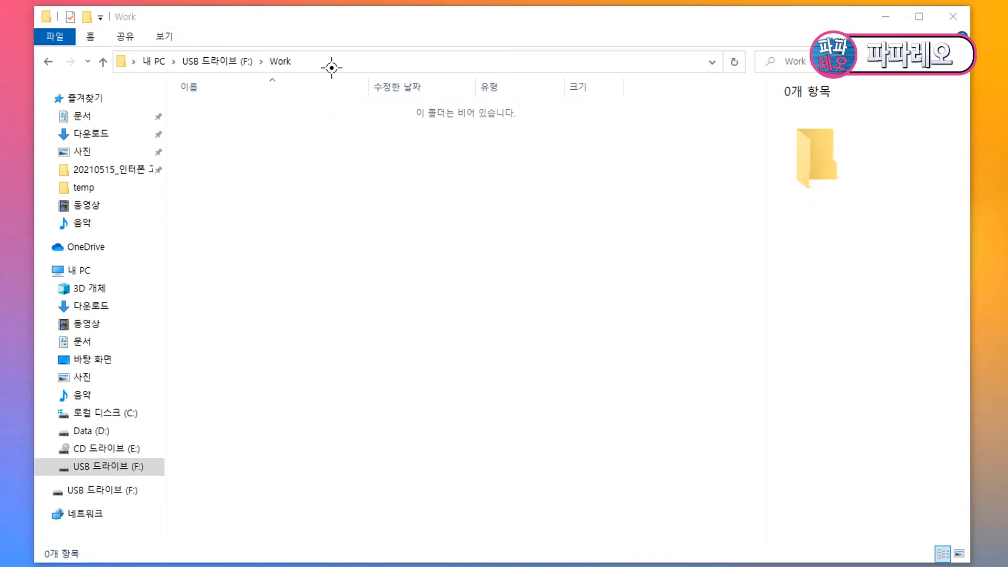
{"action": "mouse_move", "coordinate": [330, 65]}
{"action": "left_mouse_down"}
{"action": "mouse_move", "coordinate": [181, 55]}
{"action": "mouse_move", "coordinate": [342, 79]}
{"action": "left_mouse_up"}
{"action": "key", "text": "Escape"}
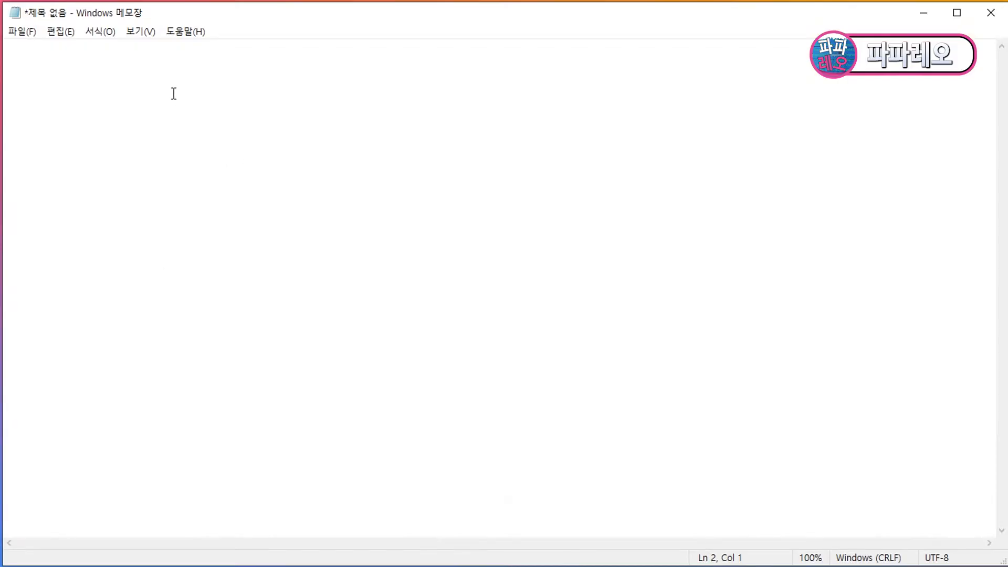
{"action": "key", "text": "BackSpace"}
{"action": "key", "text": "BackSpace"}
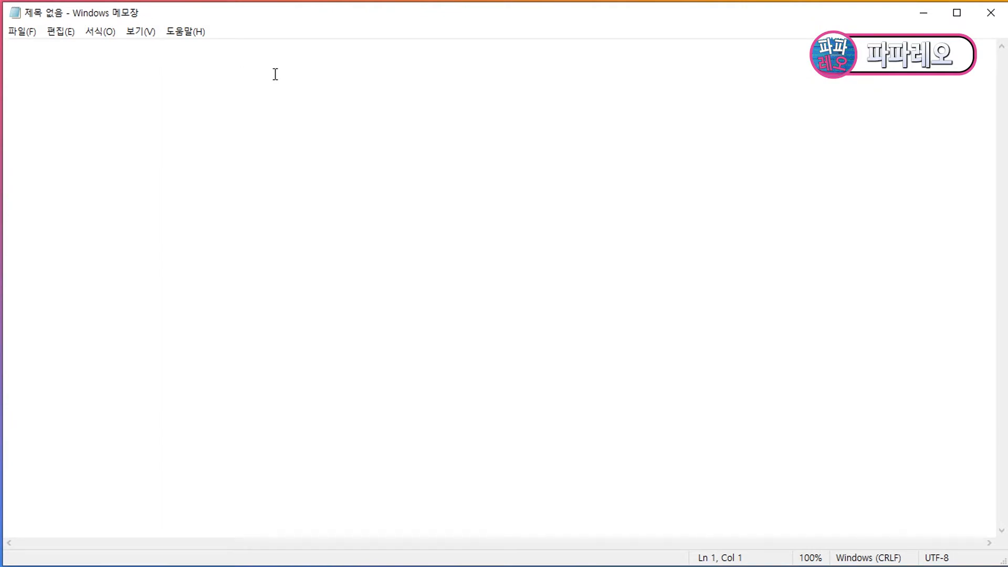
{"action": "type", "text": "@"}
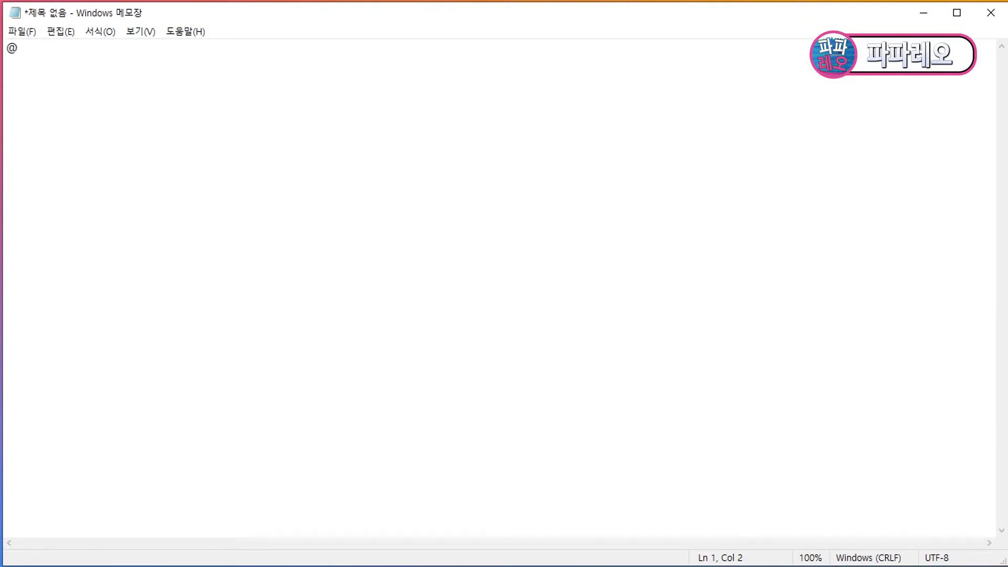
{"action": "type", "text": "echo off"}
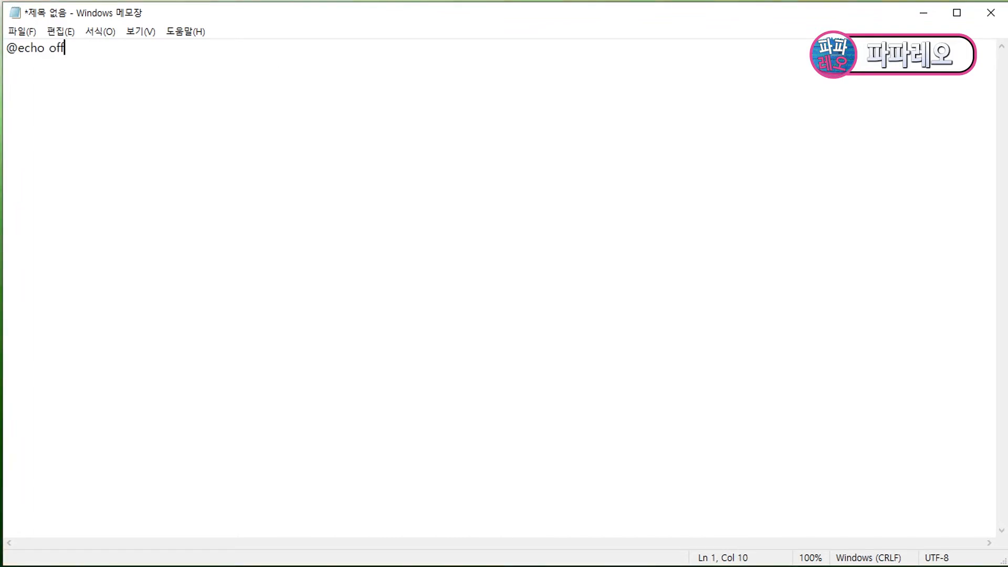
Step: Switch to Command Prompt and display the xcopy help from its beginning with xcopy /?
{"action": "type", "text": "xcop"}
{"action": "type", "text": "y /?"}
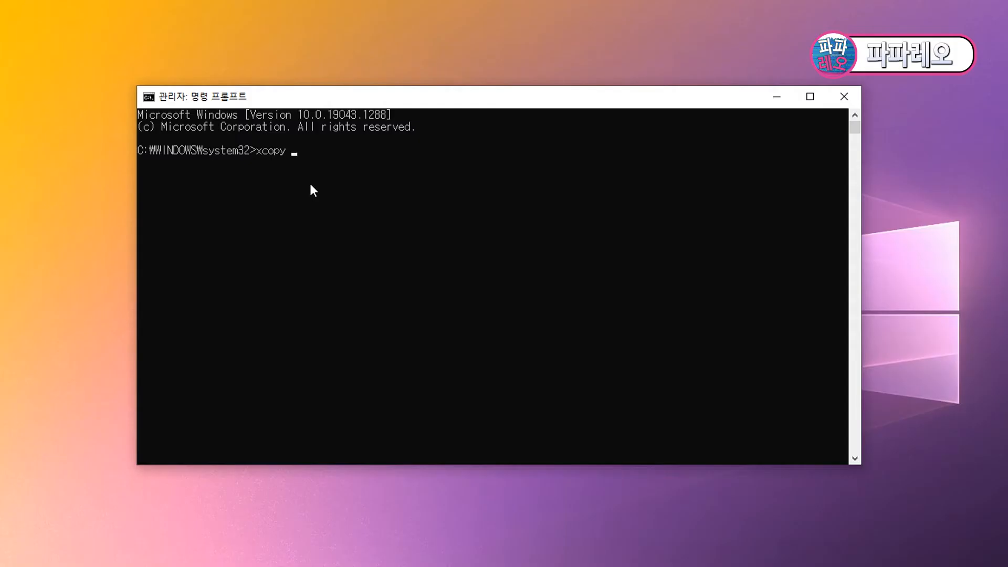
{"action": "key", "text": "Return"}
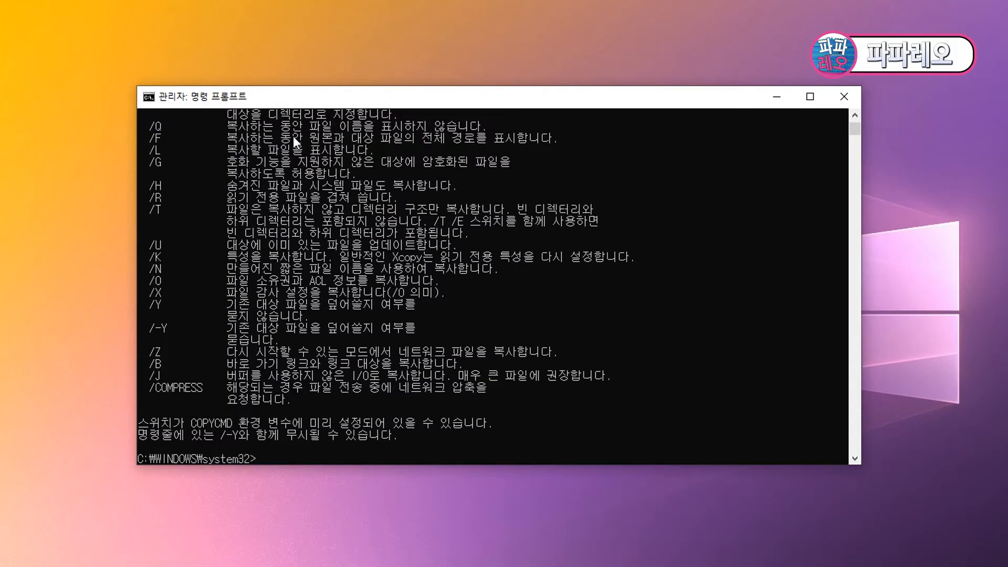
{"action": "scroll", "coordinate": [706, 411], "scroll_direction": "up", "scroll_amount": 15}
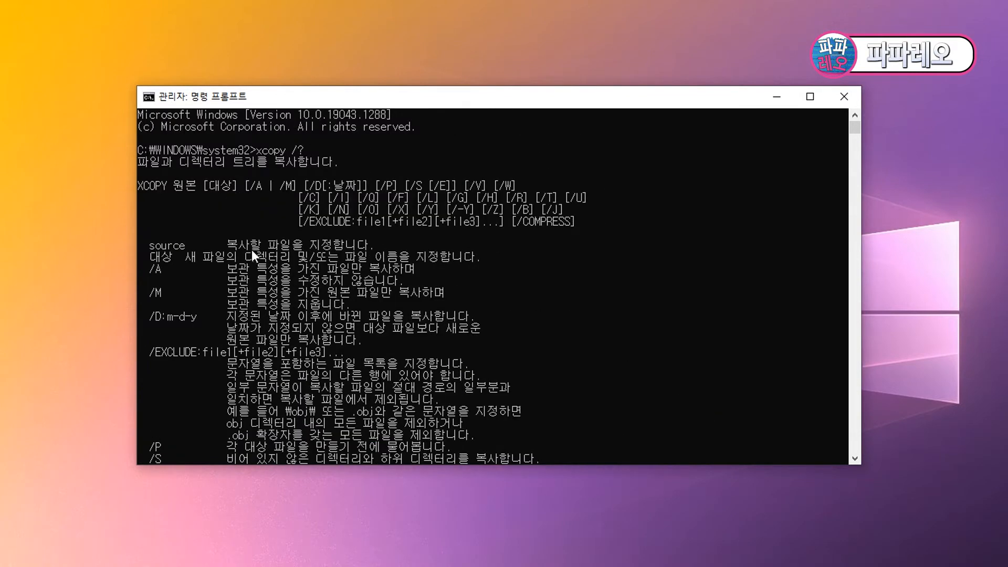
Step: Examine the descriptions of the /Y, /R and /S options in the xcopy help
{"action": "left_click_drag", "start_coordinate": [127, 199], "coordinate": [176, 197]}
{"action": "scroll", "coordinate": [146, 450], "scroll_direction": "down", "scroll_amount": 8}
{"action": "left_click_drag", "start_coordinate": [143, 457], "coordinate": [432, 450]}
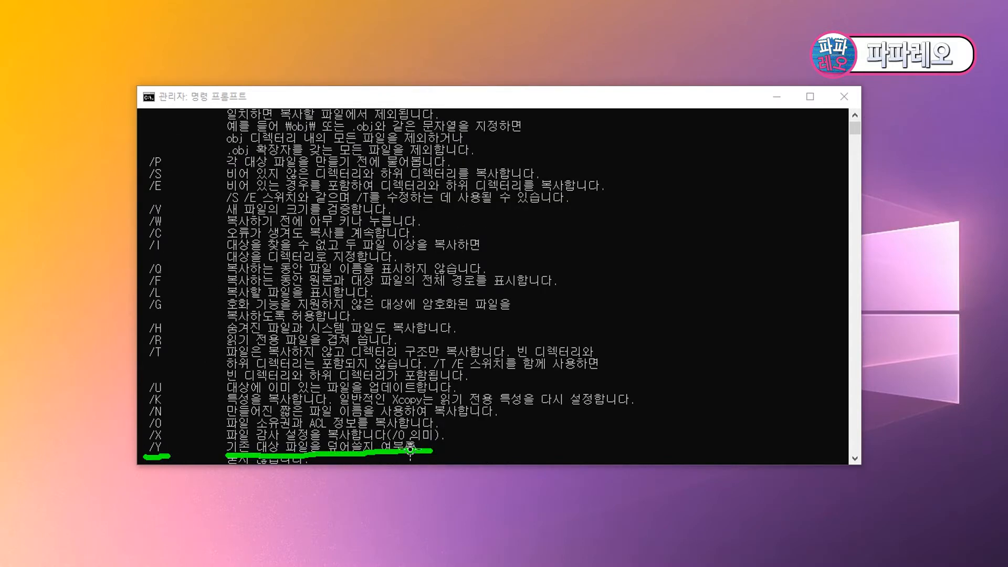
{"action": "left_click_drag", "start_coordinate": [224, 465], "coordinate": [319, 469]}
{"action": "key", "text": "Escape"}
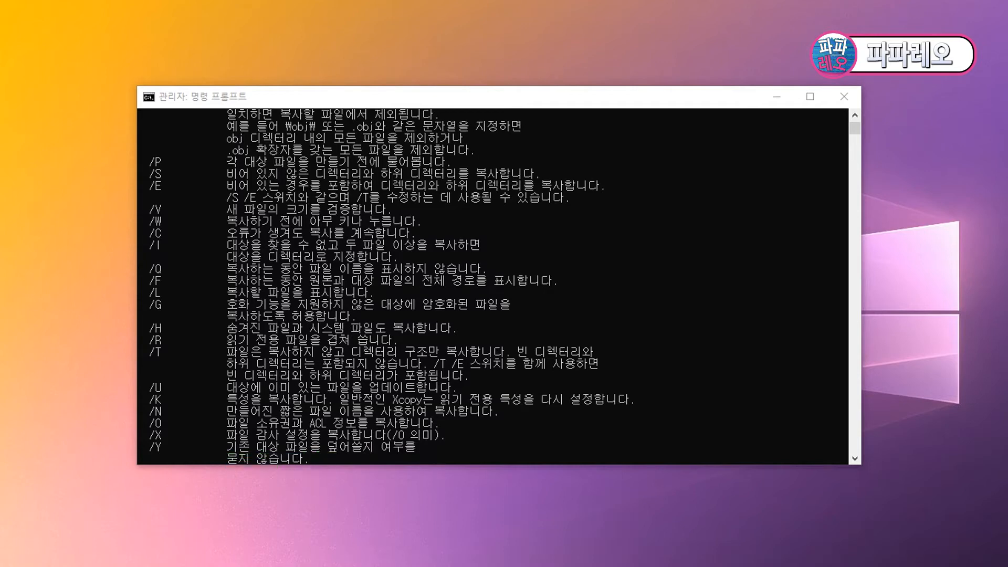
{"action": "left_click_drag", "start_coordinate": [136, 343], "coordinate": [402, 341]}
{"action": "key", "text": "Escape"}
{"action": "scroll", "coordinate": [525, 237], "scroll_direction": "up", "scroll_amount": 1}
{"action": "left_click_drag", "start_coordinate": [135, 215], "coordinate": [167, 214]}
{"action": "left_click_drag", "start_coordinate": [227, 216], "coordinate": [552, 218]}
{"action": "key", "text": "Escape"}
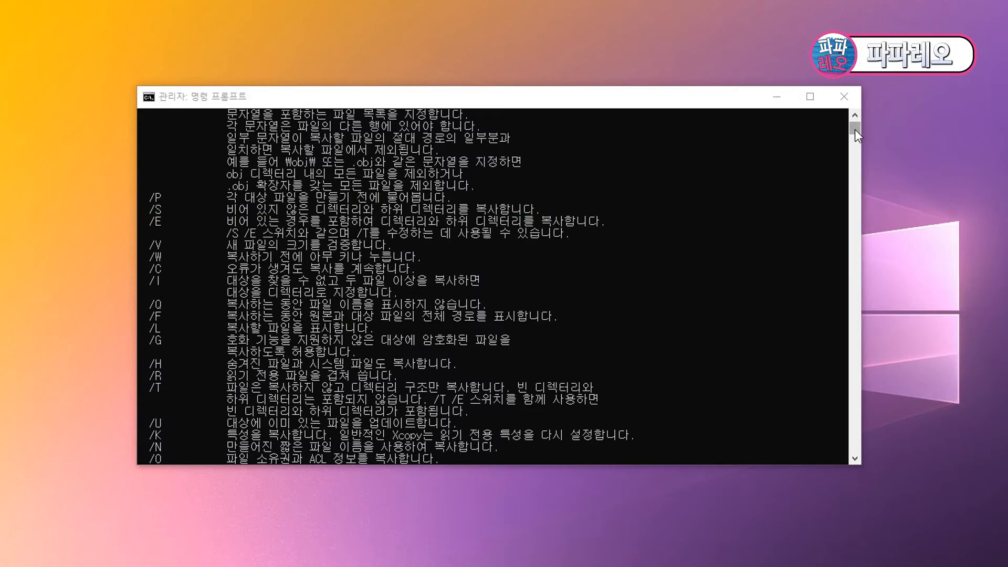
{"action": "scroll", "coordinate": [855, 129], "scroll_direction": "down", "scroll_amount": 1}
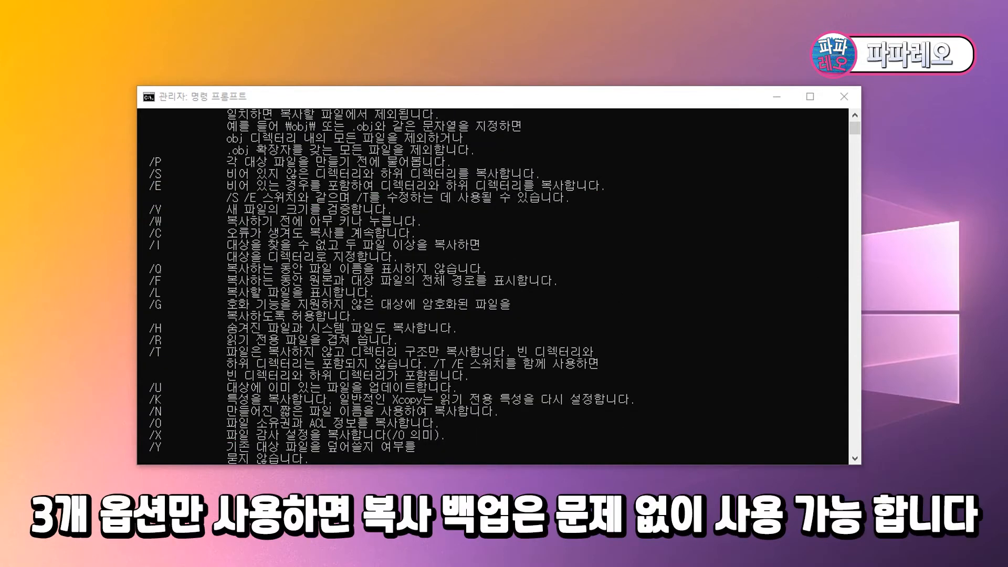
{"action": "scroll", "coordinate": [493, 286], "scroll_direction": "up", "scroll_amount": 8}
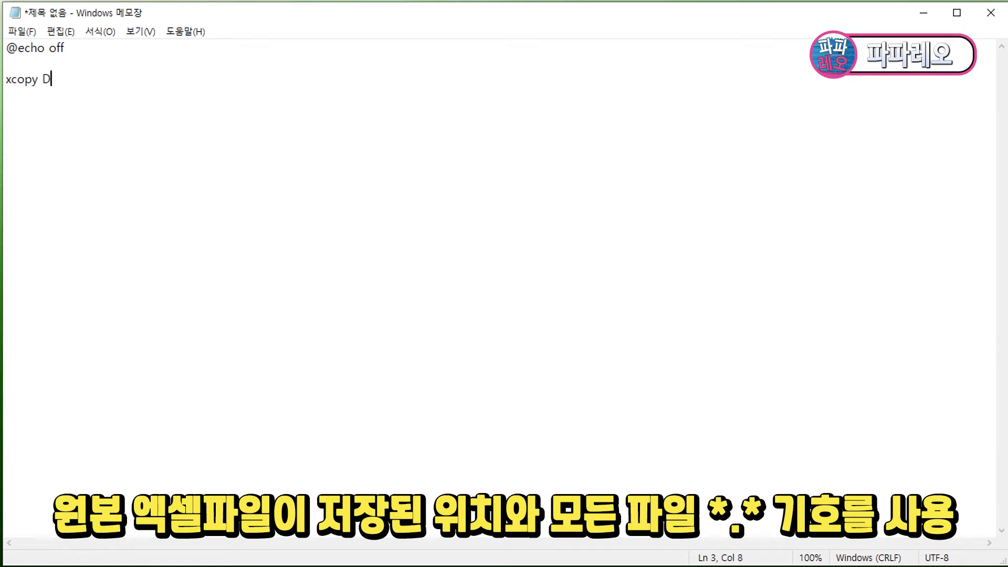
Step: Switch to Notepad and complete the copy line as xcopy D:\Work\*.* F:\Work\ /Y /R /S
{"action": "type", "text": ":\\"}
{"action": "type", "text": "Work\\*.* F:₩Work₩ /Y"}
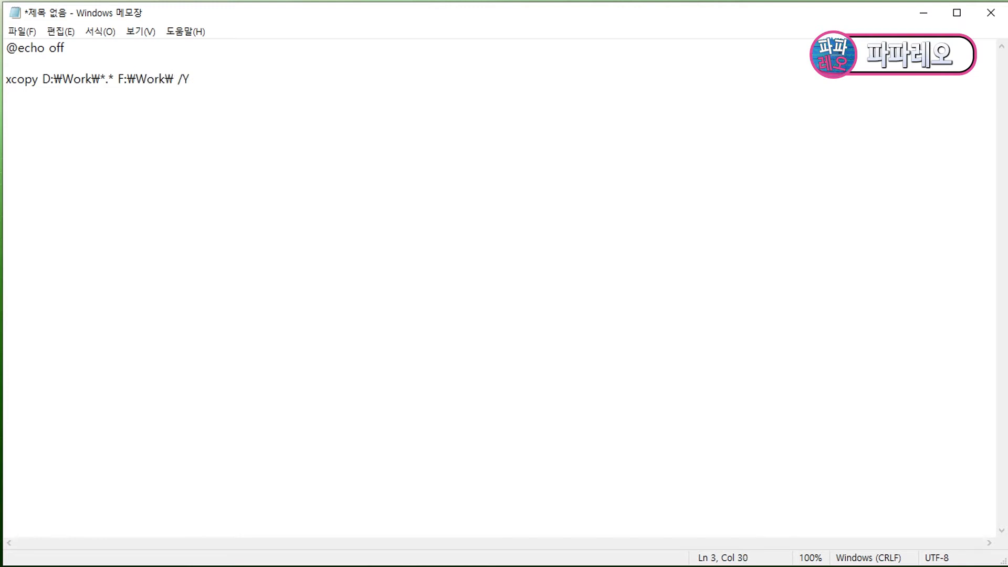
{"action": "mouse_move", "coordinate": [144, 423]}
{"action": "left_mouse_down"}
{"action": "mouse_move", "coordinate": [210, 427]}
{"action": "mouse_move", "coordinate": [402, 387]}
{"action": "mouse_move", "coordinate": [153, 432]}
{"action": "left_mouse_up"}
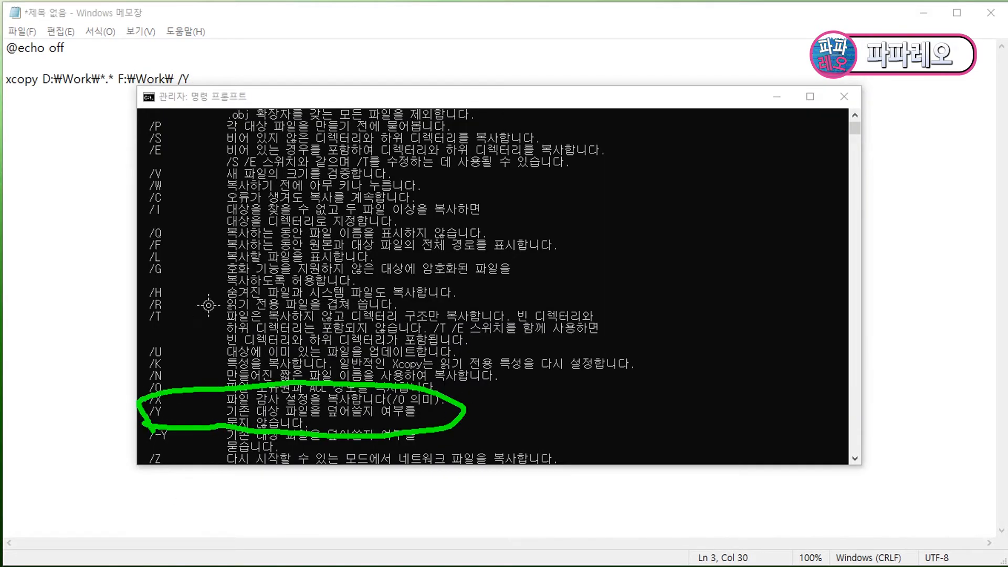
{"action": "mouse_move", "coordinate": [138, 311]}
{"action": "left_mouse_down"}
{"action": "mouse_move", "coordinate": [420, 307]}
{"action": "mouse_move", "coordinate": [132, 300]}
{"action": "left_mouse_up"}
{"action": "mouse_move", "coordinate": [138, 148]}
{"action": "left_mouse_down"}
{"action": "mouse_move", "coordinate": [473, 153]}
{"action": "mouse_move", "coordinate": [143, 128]}
{"action": "left_mouse_up"}
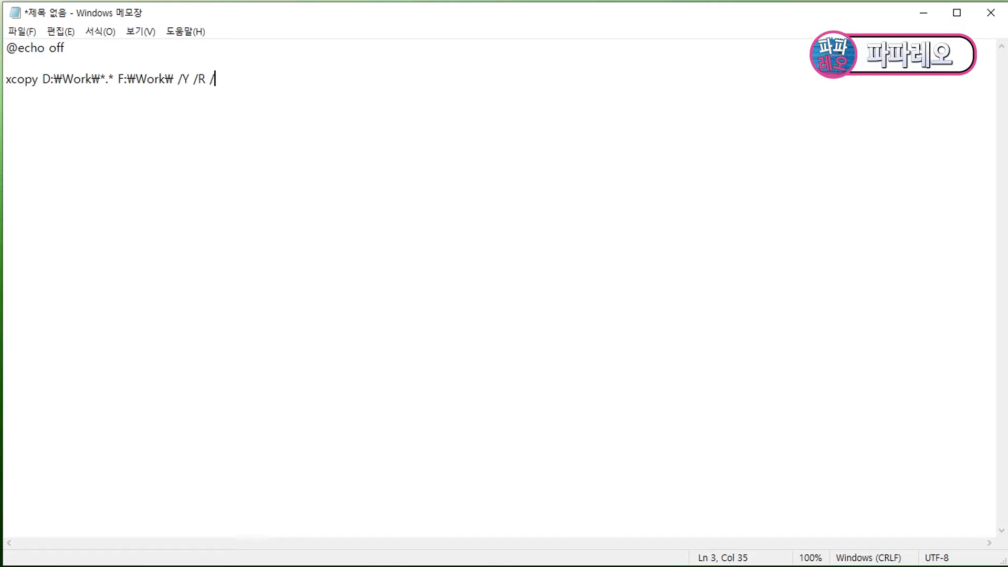
{"action": "left_click_drag", "start_coordinate": [4, 96], "coordinate": [234, 93]}
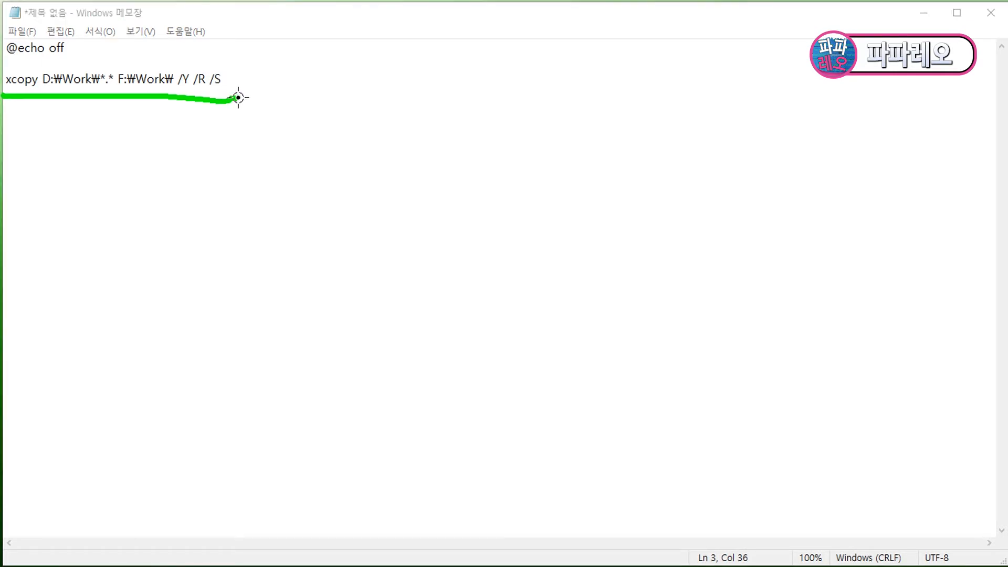
{"action": "key", "text": "Escape"}
Step: Add a cls command below the xcopy line, separated by a blank line
{"action": "key", "text": "Return"}
{"action": "type", "text": "cls"}
{"action": "key", "text": "Up"}
{"action": "key", "text": "End"}
{"action": "key", "text": "Return"}
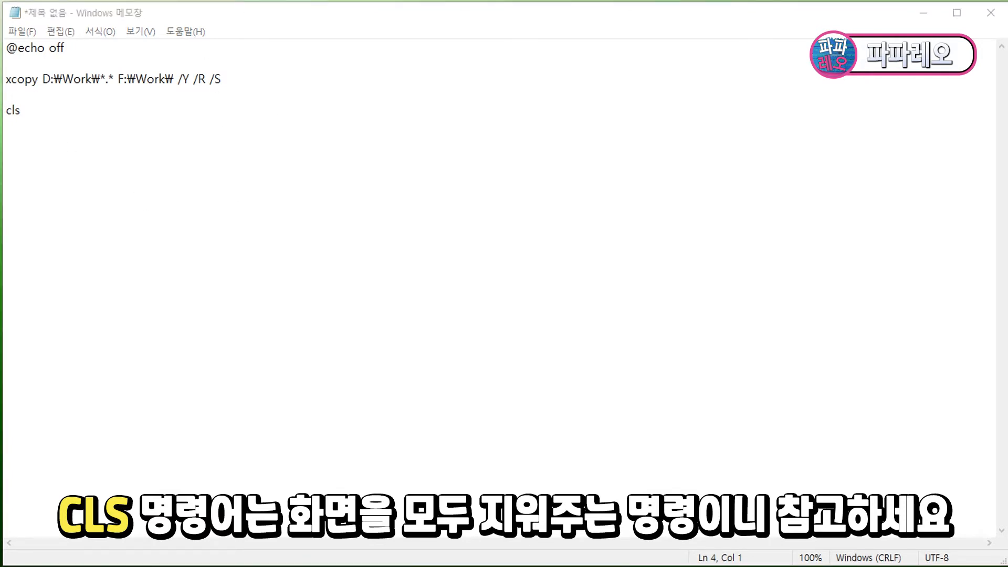
Step: Save the script on Data (D:) as papaleo_backup.bat with the all-files type, and minimize Notepad
{"action": "left_click", "coordinate": [21, 31]}
{"action": "left_click", "coordinate": [60, 113]}
{"action": "left_click", "coordinate": [171, 78]}
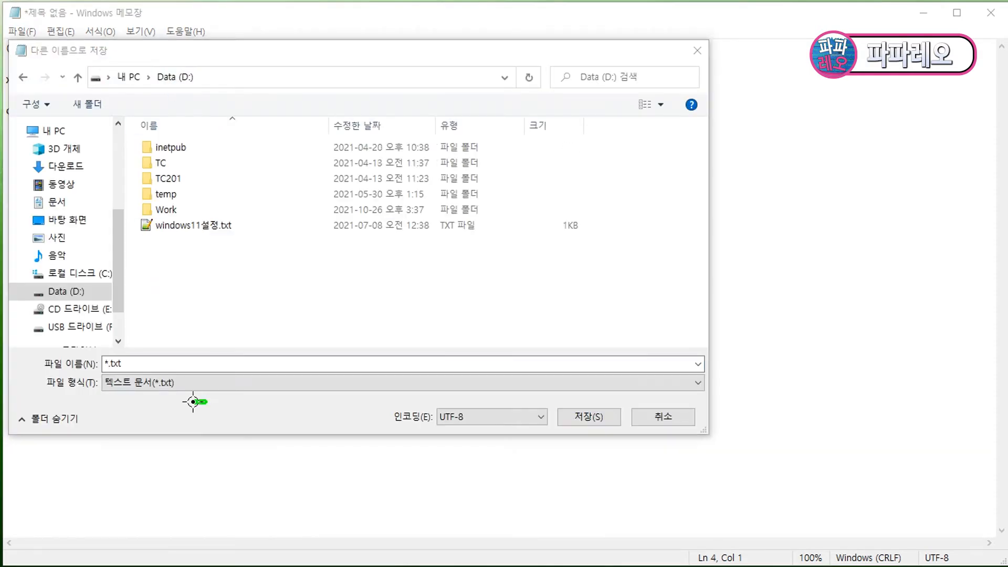
{"action": "left_click", "coordinate": [192, 387]}
{"action": "left_click", "coordinate": [156, 410]}
{"action": "left_click", "coordinate": [158, 364]}
{"action": "type", "text": "papaleo_"}
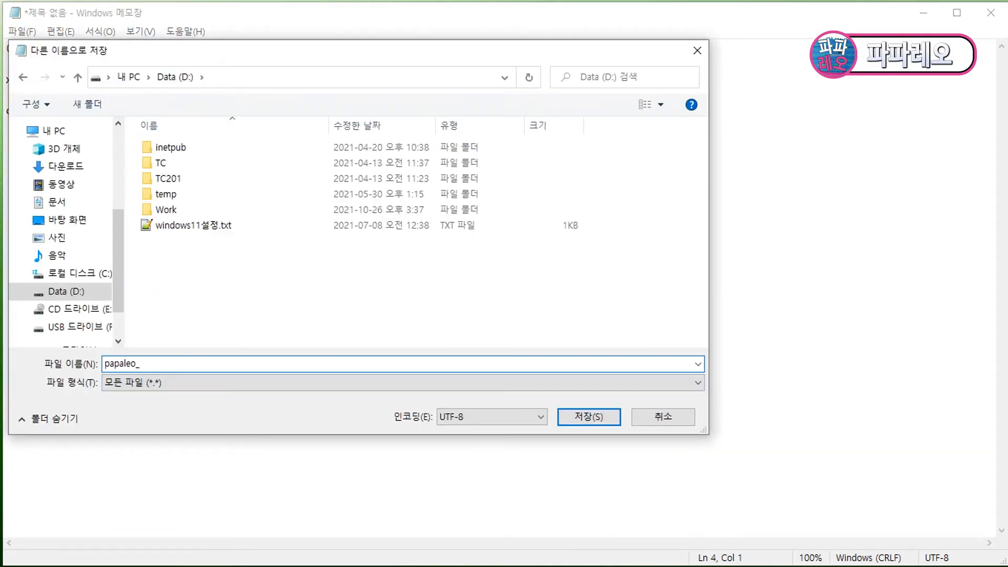
{"action": "type", "text": ".bat"}
{"action": "left_click", "coordinate": [578, 423]}
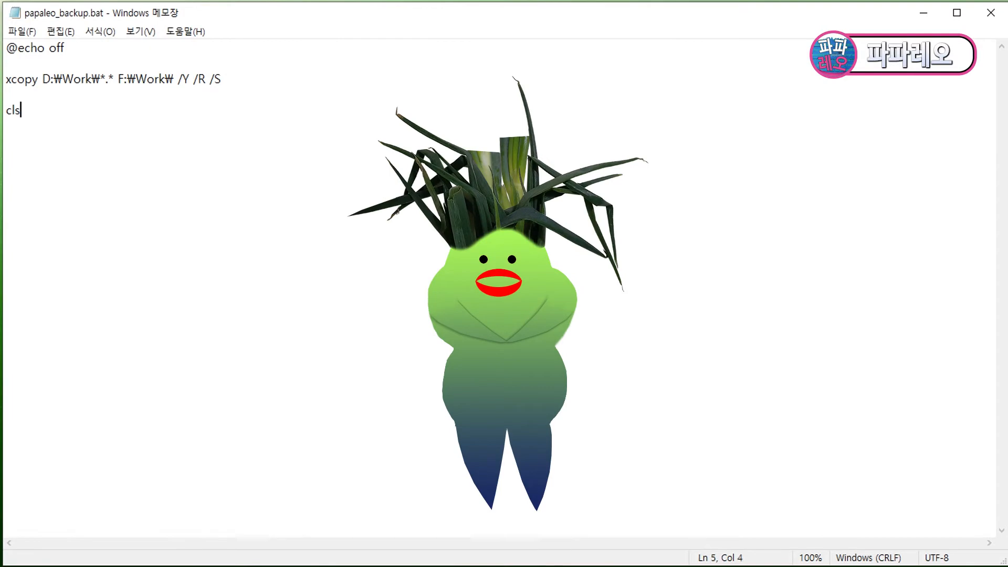
{"action": "left_click", "coordinate": [923, 15]}
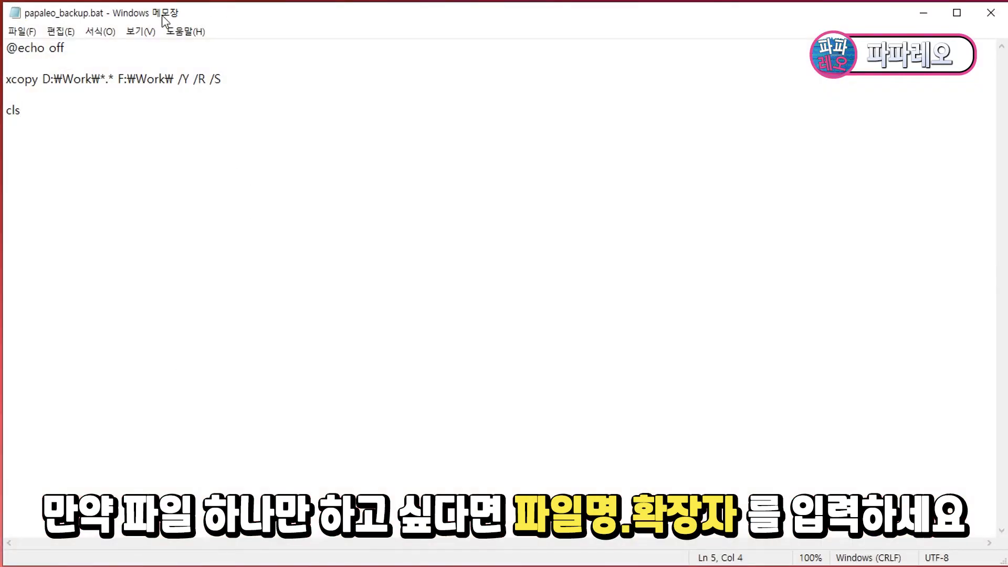
Step: Replace the *.* wildcard in the xcopy line's source path with 견적통계.xlsx
{"action": "left_click", "coordinate": [102, 78]}
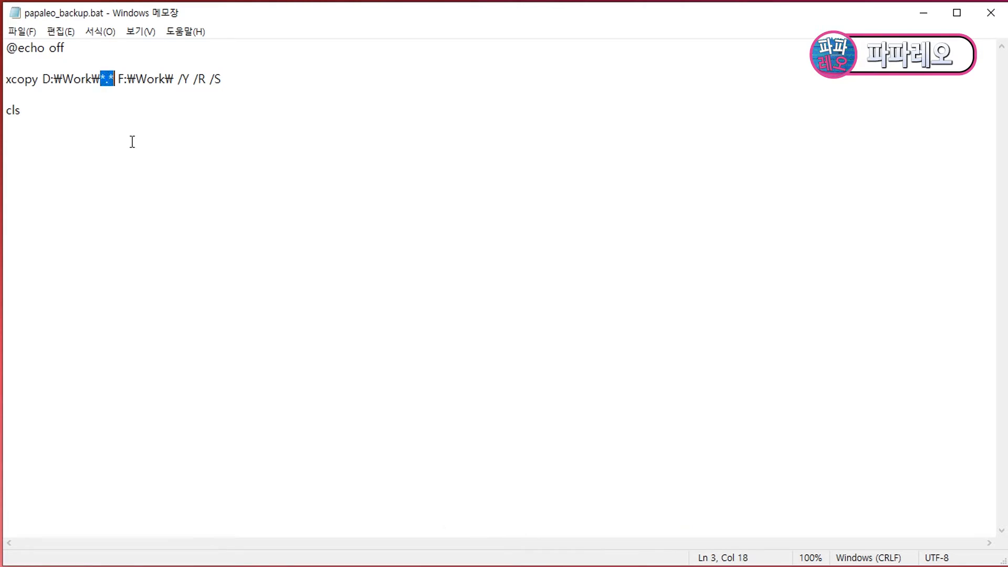
{"action": "type", "text": "견적통계.xlsx"}
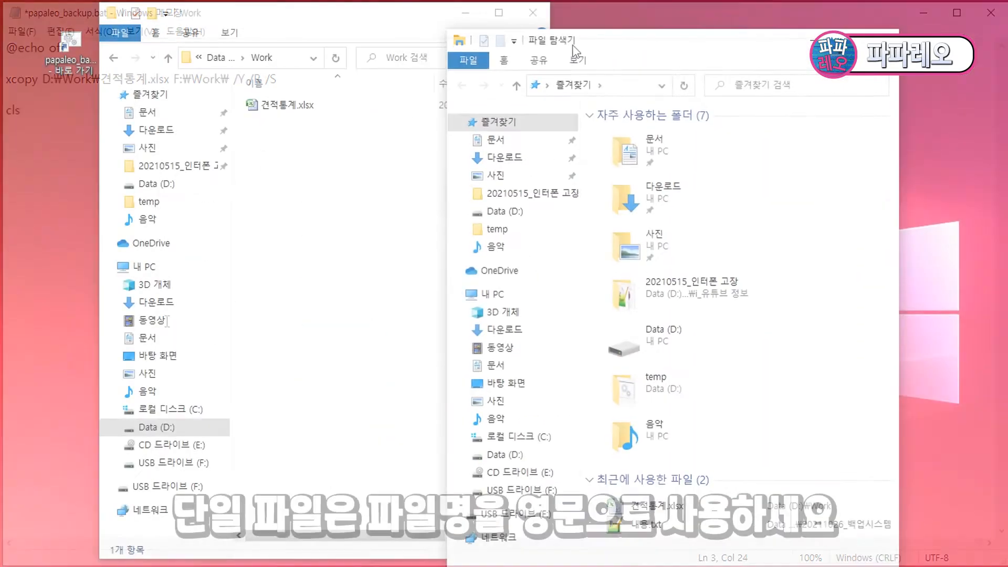
Step: Place the second File Explorer window beside the D: Work window and open the USB drive's Work folder in it
{"action": "left_click_drag", "start_coordinate": [575, 21], "coordinate": [679, 17]}
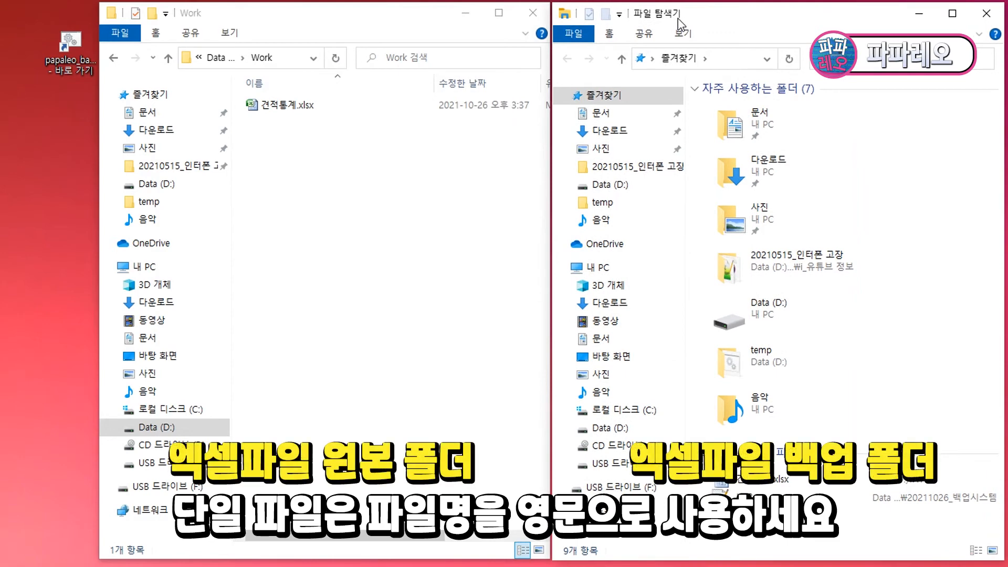
{"action": "left_click", "coordinate": [641, 467]}
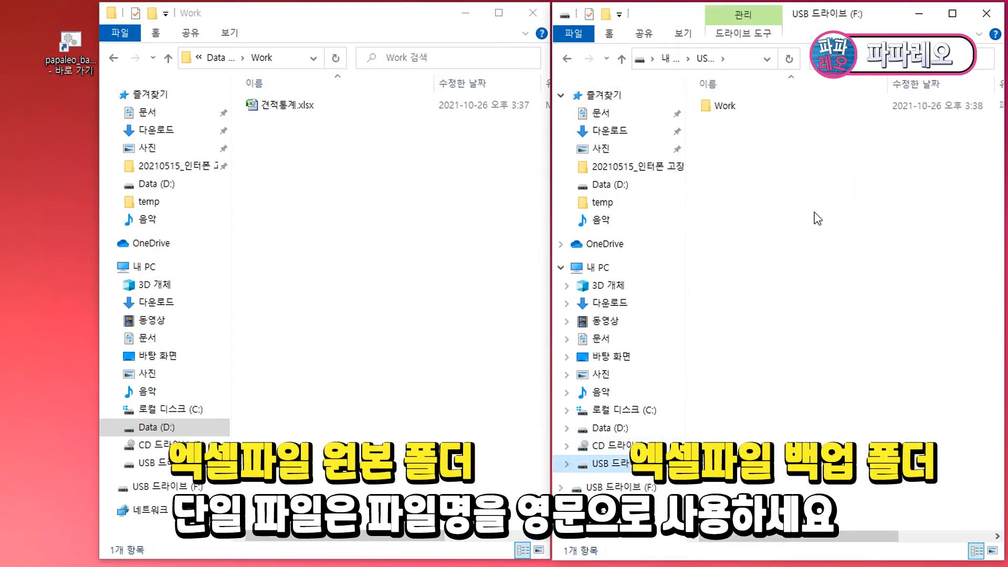
{"action": "double_click", "coordinate": [725, 103]}
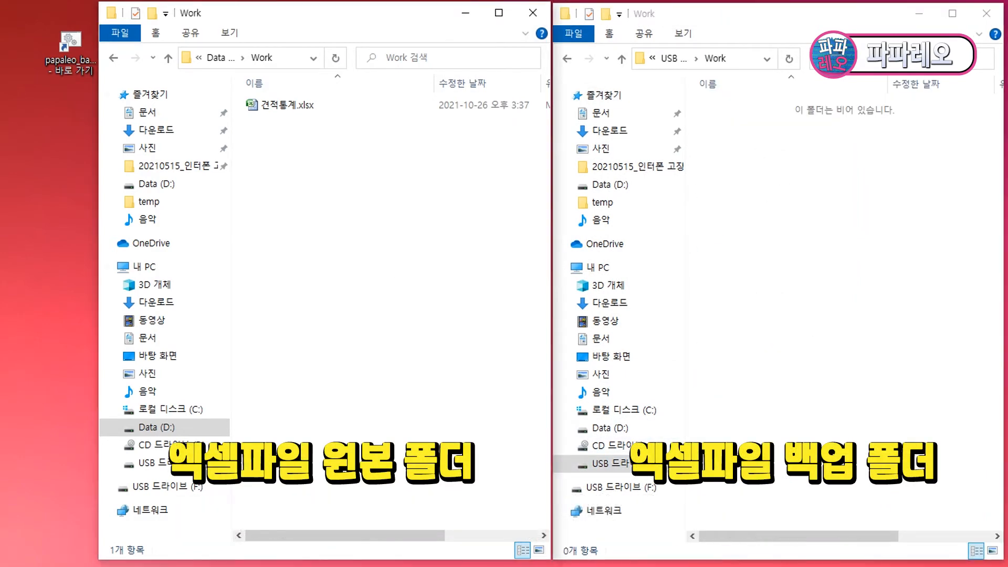
Step: Run the papaleo_backup batch shortcut on the desktop to copy the source files to the USB Work folder
{"action": "left_click", "coordinate": [74, 65]}
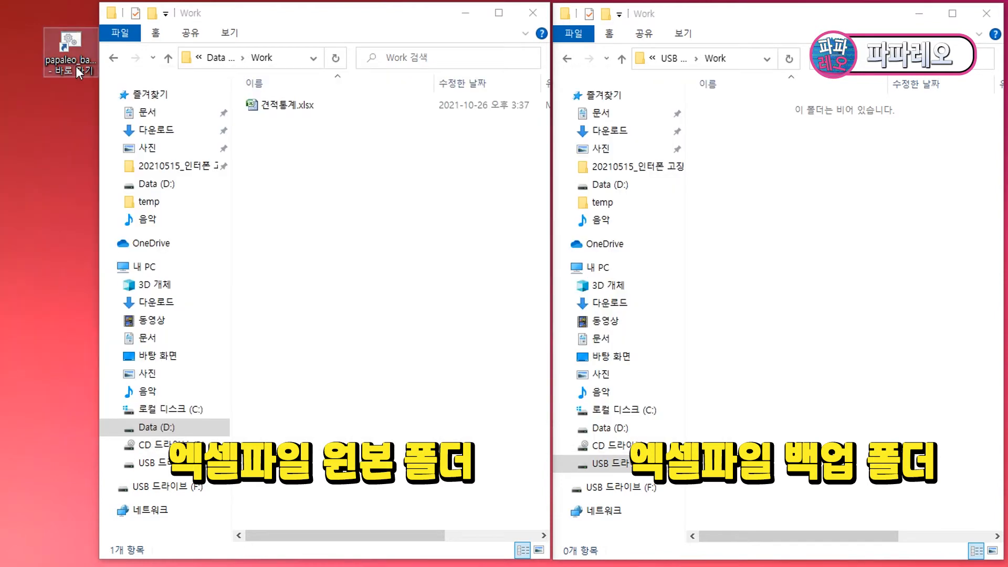
{"action": "double_click", "coordinate": [75, 66]}
{"action": "left_click", "coordinate": [778, 290]}
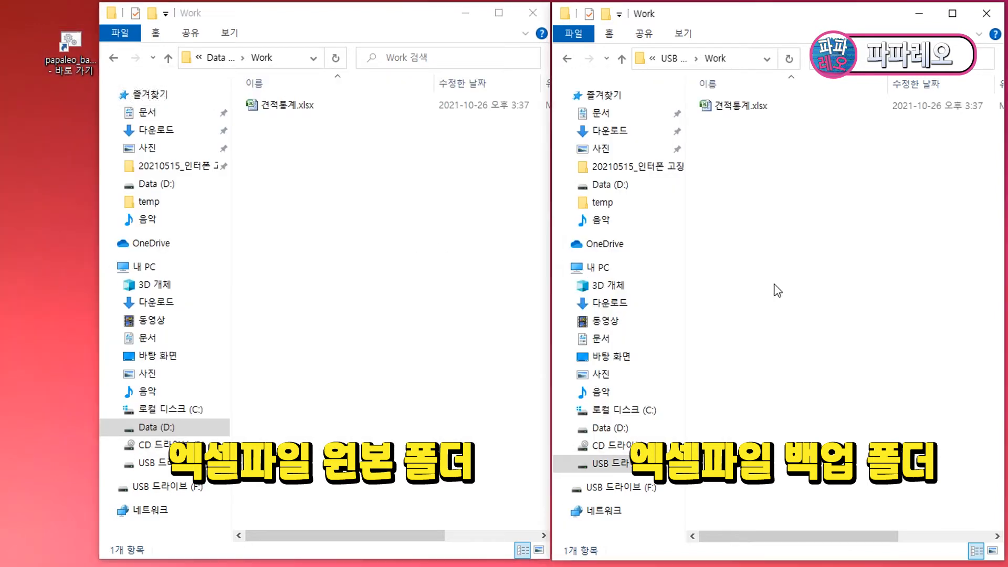
Step: Check the backed-up 견적통계.xlsx and the full path of the USB drive's Work folder
{"action": "left_click_drag", "start_coordinate": [800, 147], "coordinate": [701, 93]}
{"action": "left_click", "coordinate": [779, 293]}
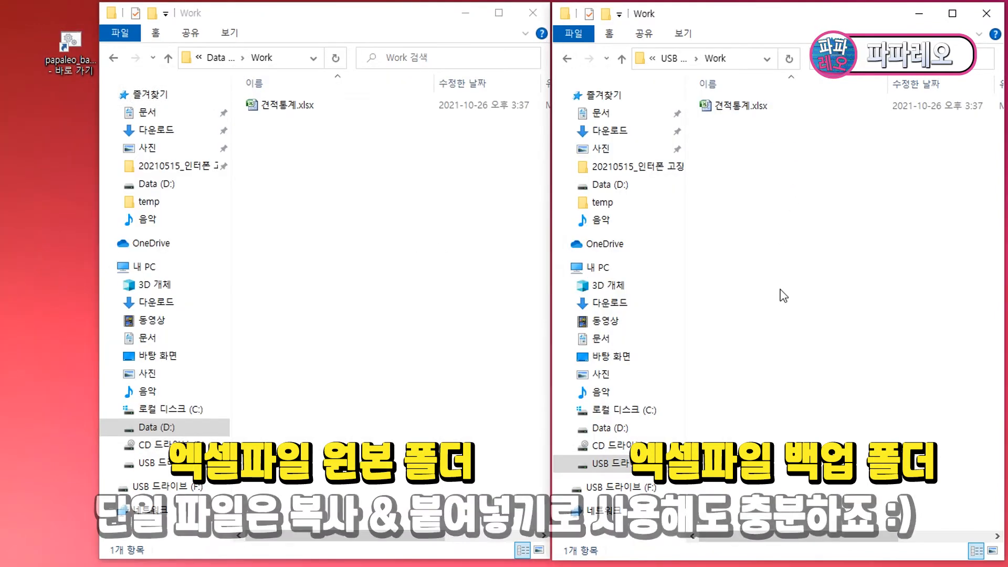
{"action": "left_click", "coordinate": [285, 252]}
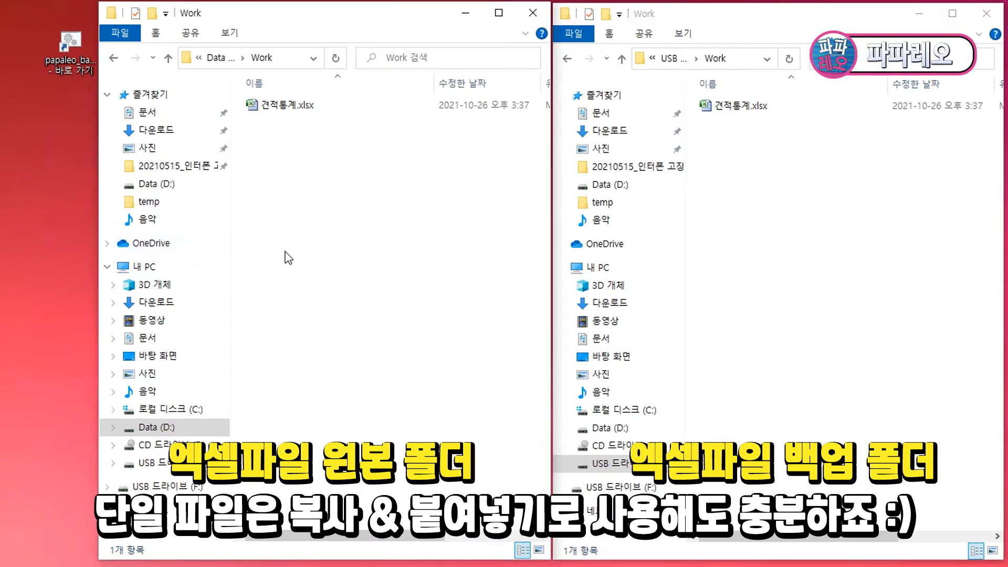
{"action": "left_click", "coordinate": [748, 115]}
{"action": "left_click", "coordinate": [725, 58]}
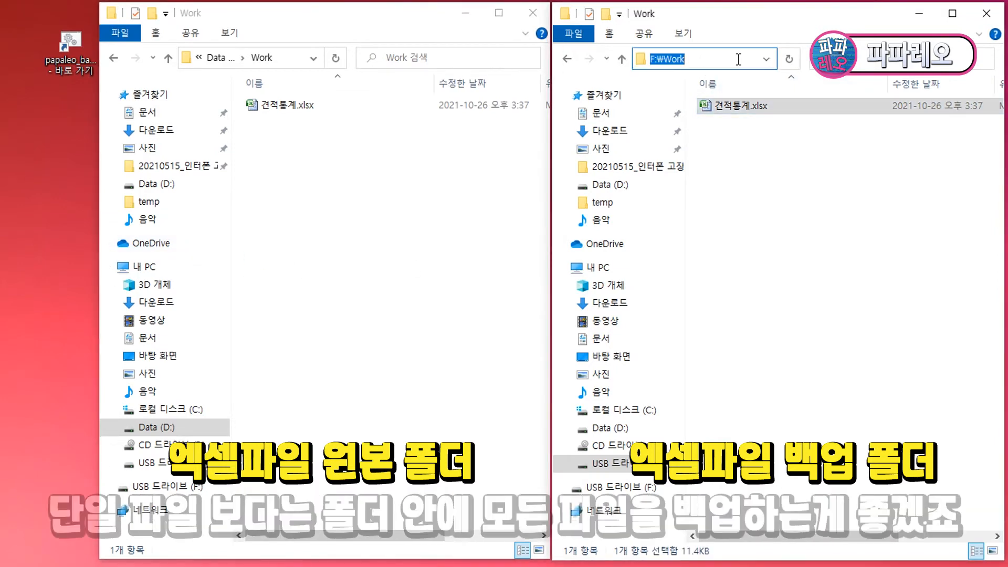
{"action": "key", "text": "ctrl+shift+3"}
{"action": "mouse_move", "coordinate": [725, 67]}
{"action": "left_mouse_down"}
{"action": "mouse_move", "coordinate": [650, 42]}
{"action": "mouse_move", "coordinate": [720, 72]}
{"action": "left_mouse_up"}
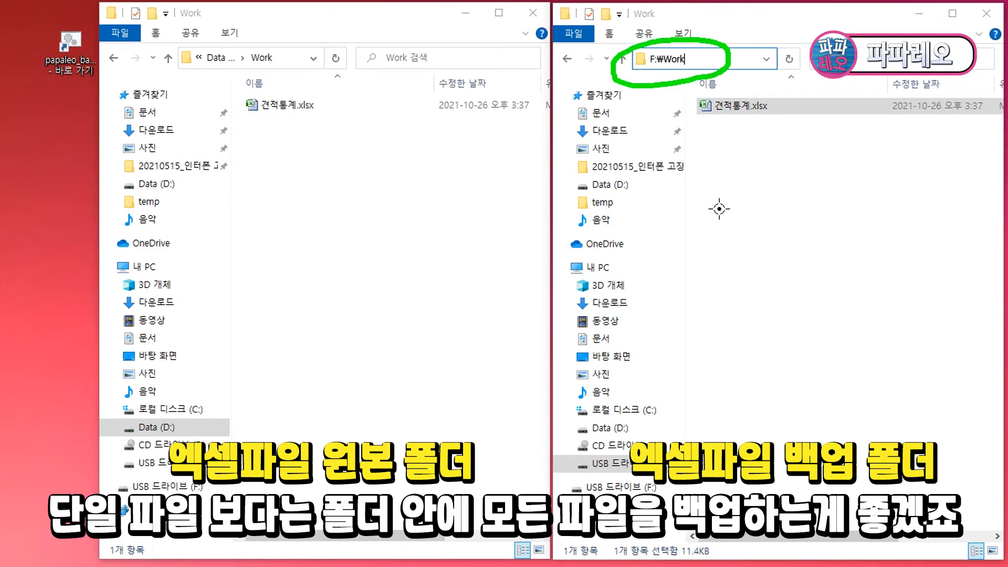
{"action": "left_click_drag", "start_coordinate": [702, 119], "coordinate": [814, 130]}
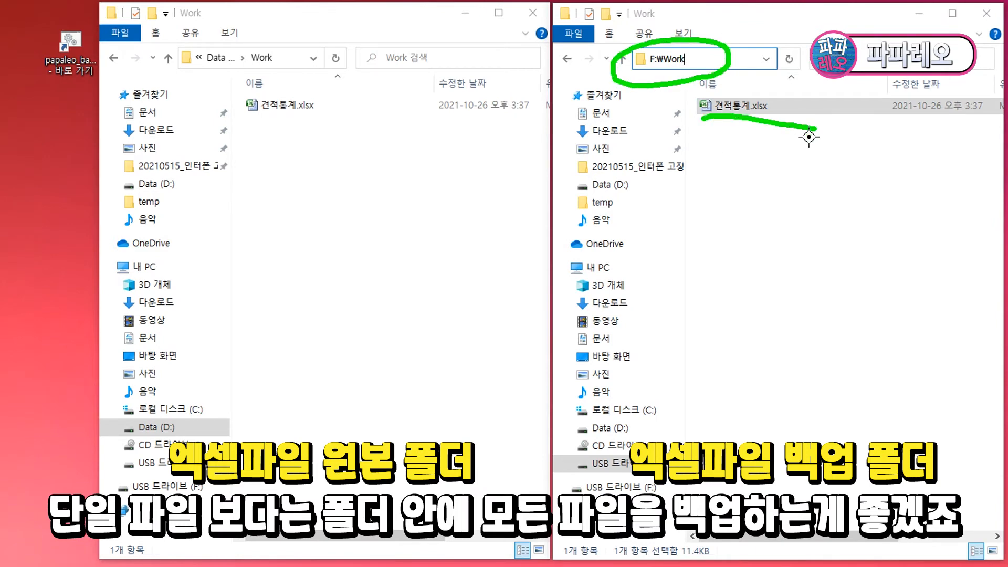
{"action": "key", "text": "Escape"}
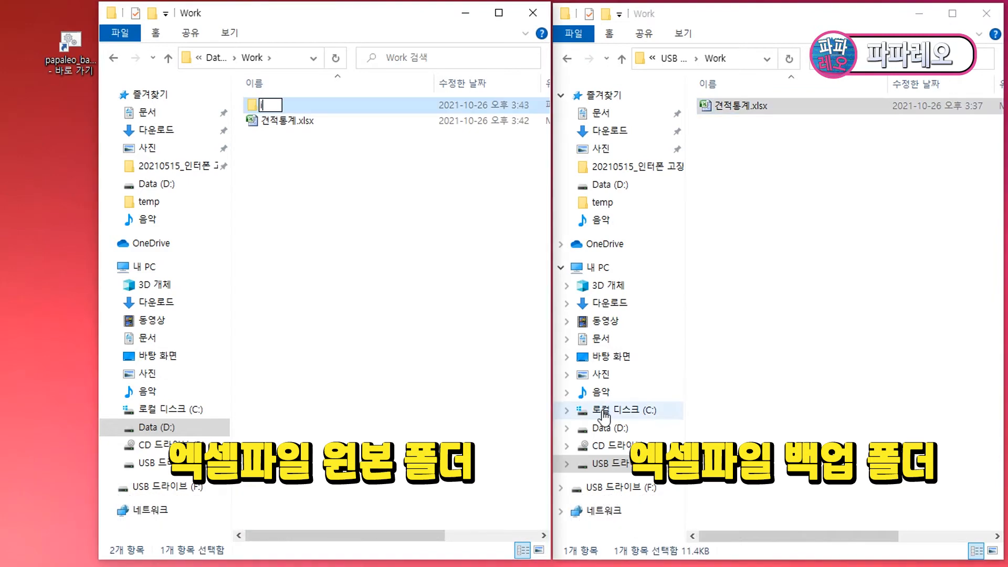
Step: Name the new folder in the D: Work folder images and open it
{"action": "type", "text": "images"}
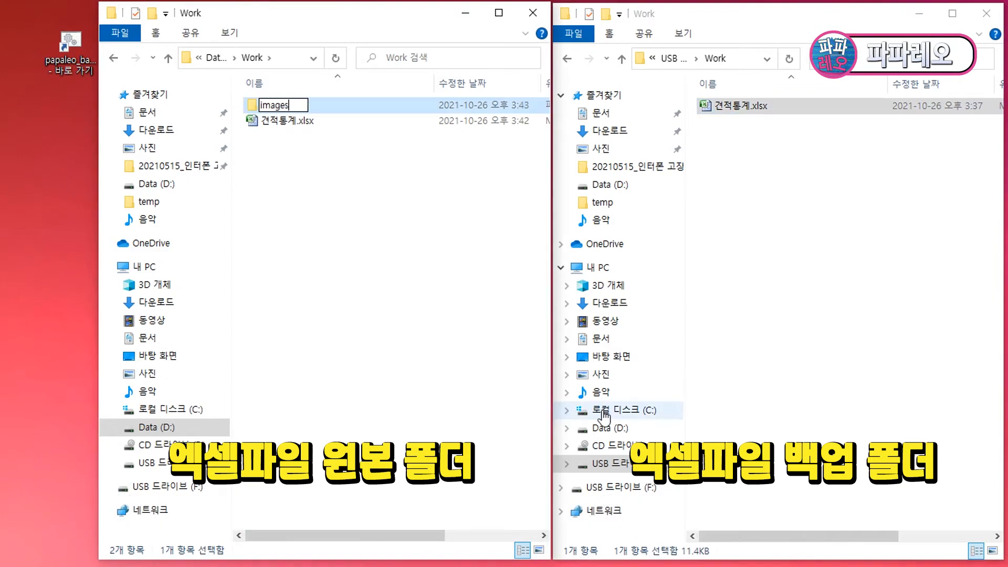
{"action": "key", "text": "Return"}
{"action": "double_click", "coordinate": [273, 105]}
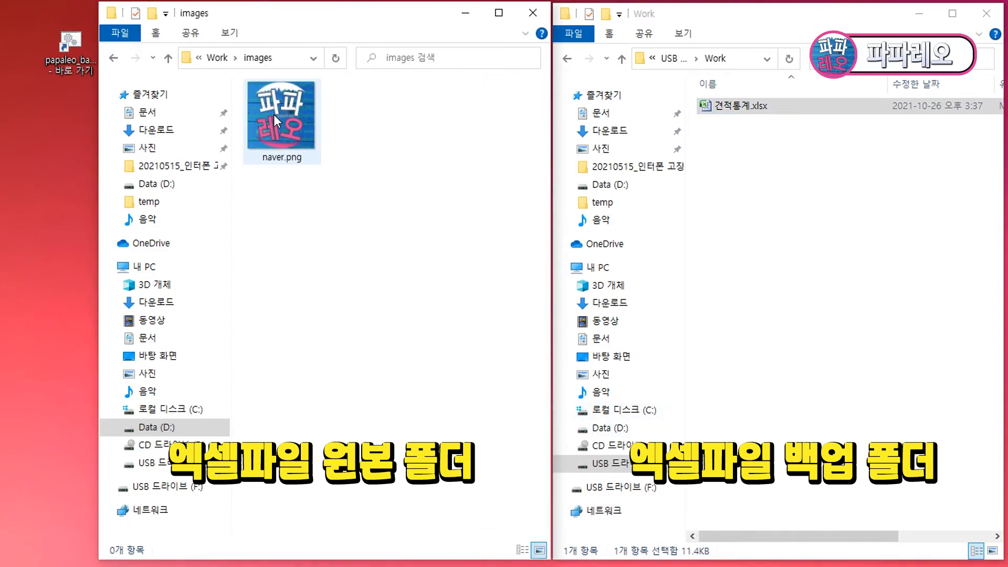
Step: Preview naver.png in the images folder and return to the D: Work folder
{"action": "double_click", "coordinate": [273, 113]}
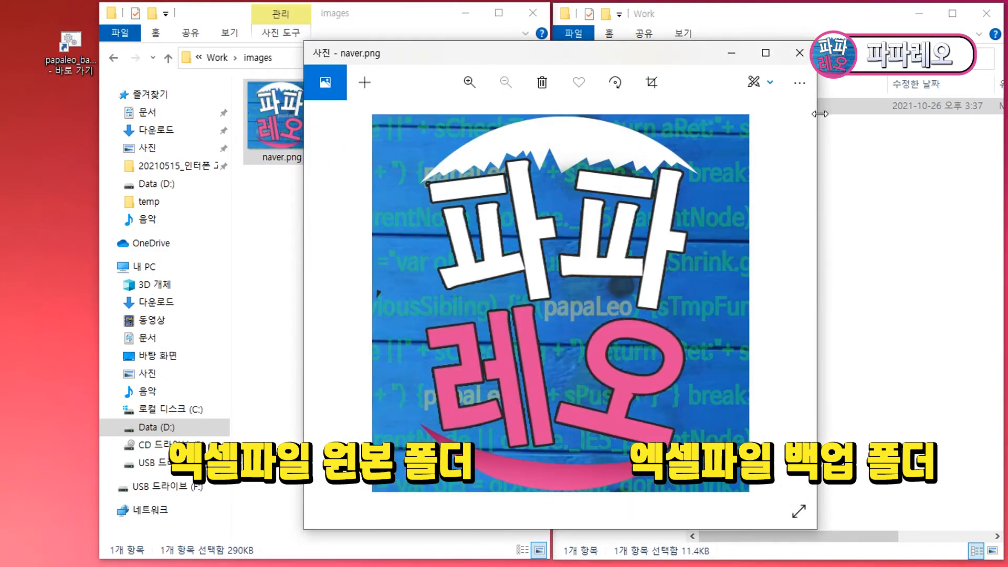
{"action": "left_click", "coordinate": [800, 52]}
{"action": "left_click", "coordinate": [113, 58]}
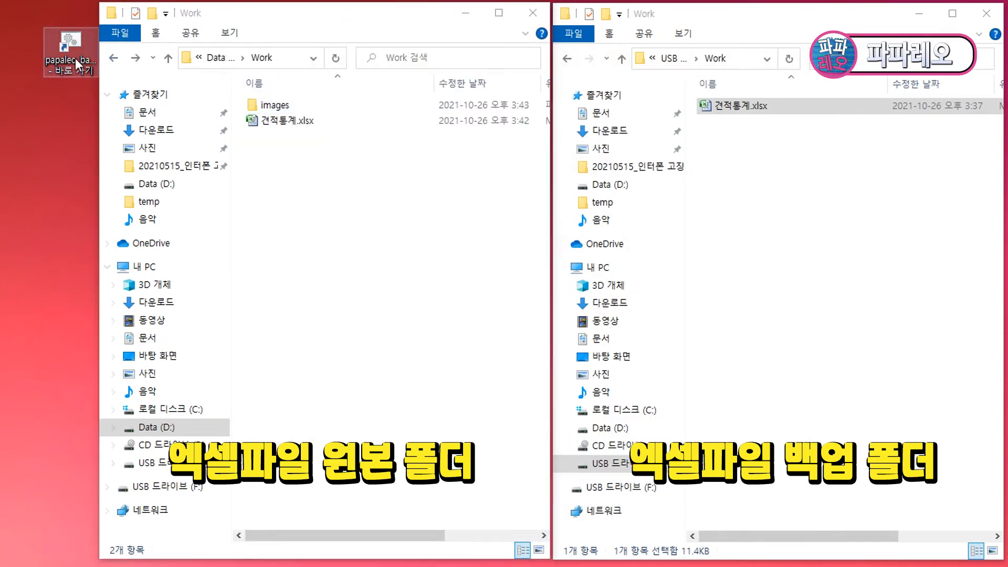
Step: Run the papaleo_backup batch shortcut again and check the images folder copied into the USB drive's Work folder
{"action": "double_click", "coordinate": [75, 59]}
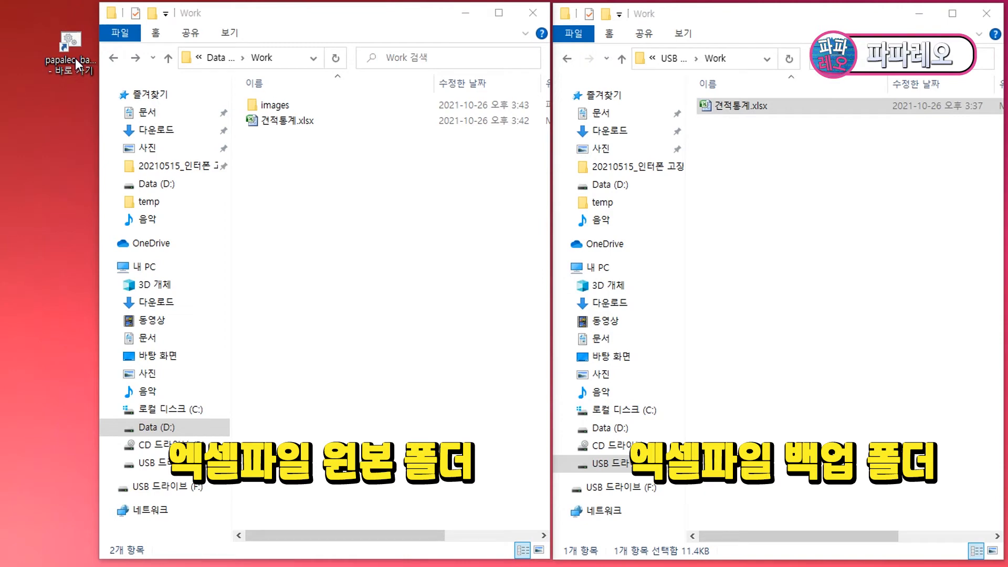
{"action": "left_click", "coordinate": [777, 162]}
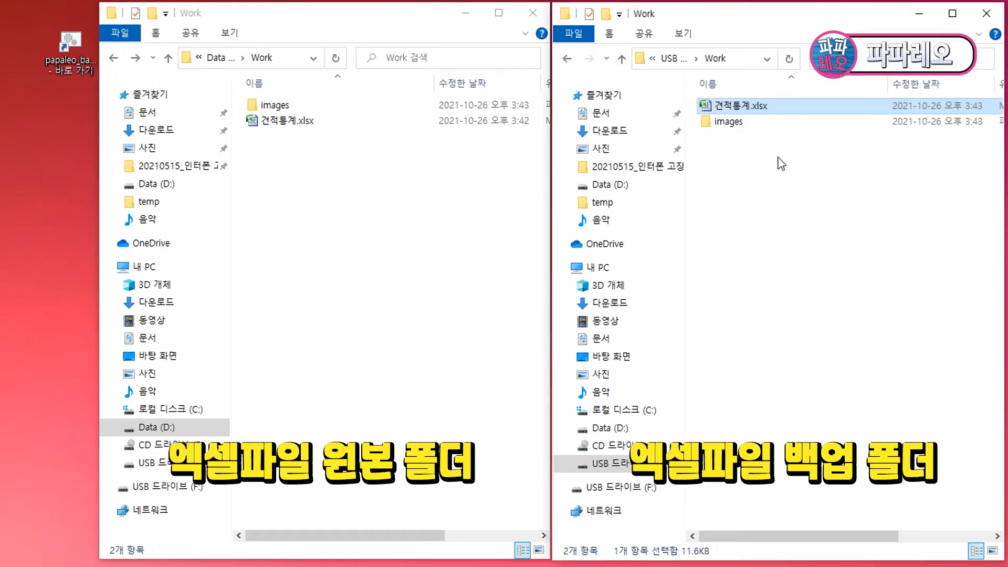
{"action": "double_click", "coordinate": [732, 122]}
{"action": "left_click_drag", "start_coordinate": [783, 143], "coordinate": [685, 83]}
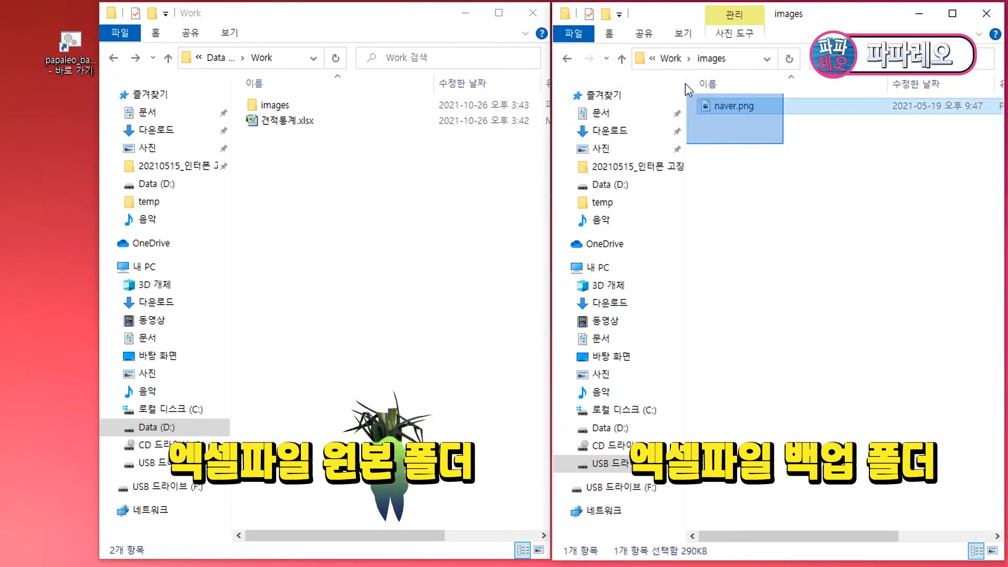
{"action": "left_click", "coordinate": [785, 154]}
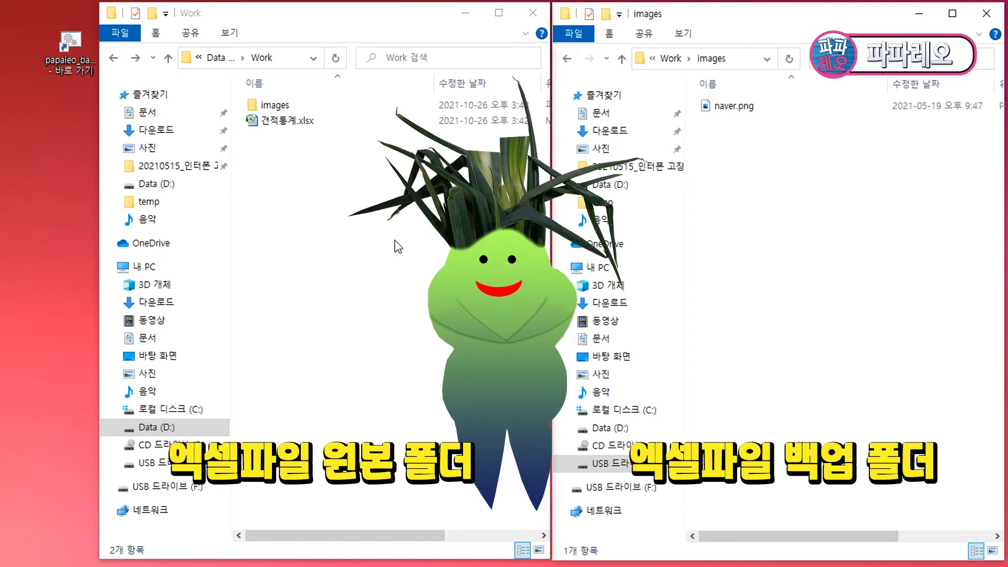
{"action": "left_click", "coordinate": [344, 180]}
{"action": "left_click", "coordinate": [300, 122]}
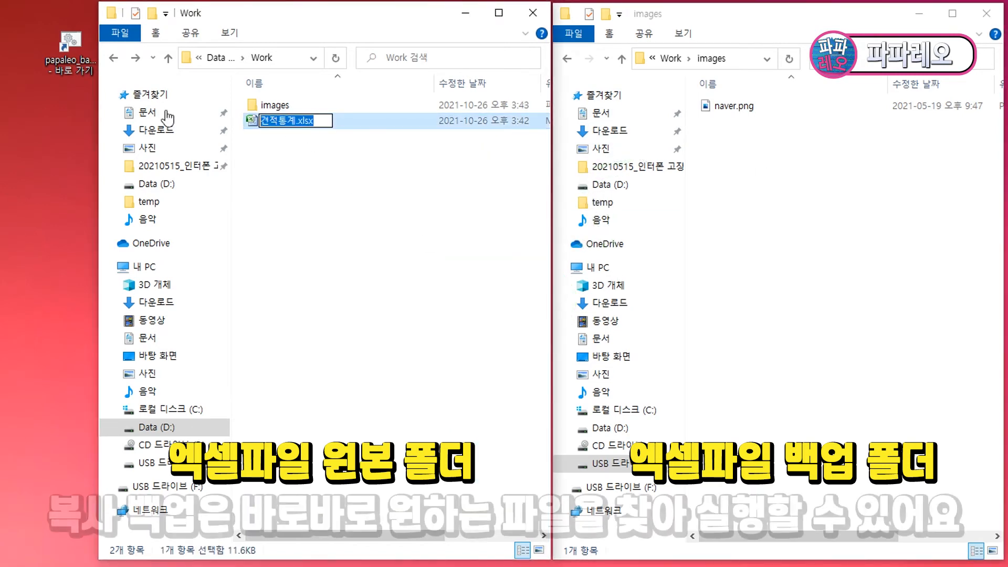
{"action": "left_click", "coordinate": [398, 279]}
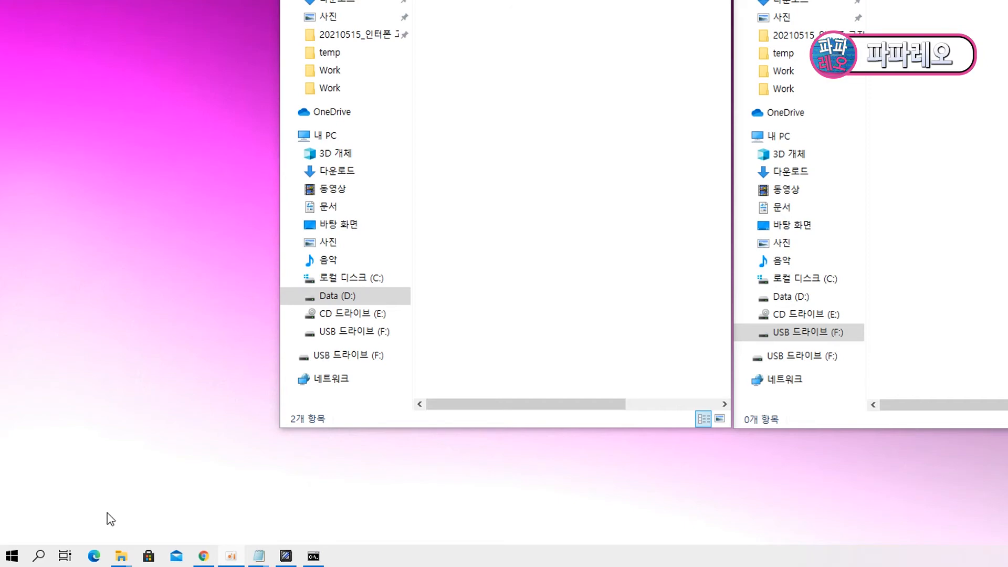
Step: Search Windows for 작업 스케줄러, open the app and look over its summary page
{"action": "left_click", "coordinate": [40, 558]}
{"action": "type", "text": "wk"}
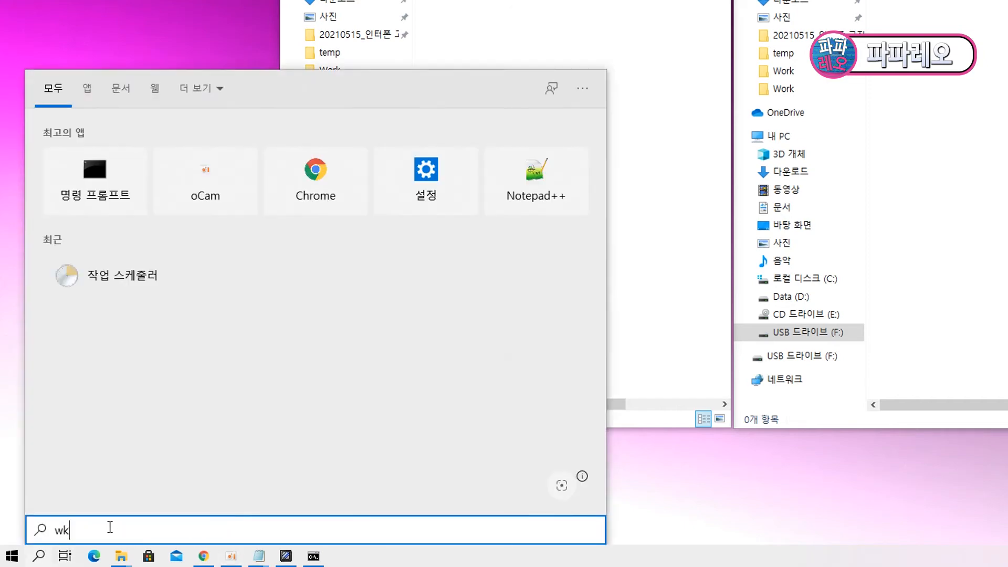
{"action": "key", "text": "BackSpace"}
{"action": "key", "text": "BackSpace"}
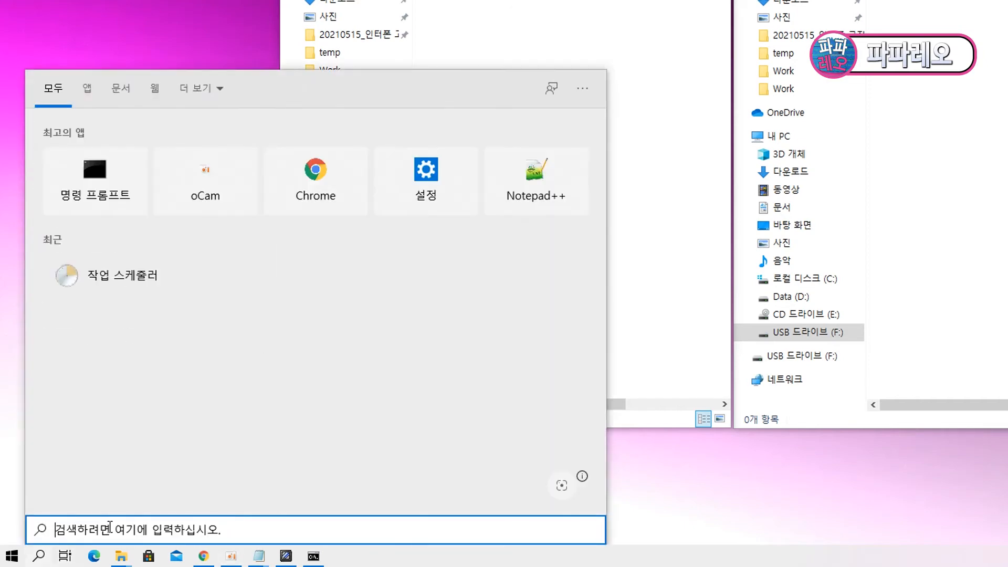
{"action": "type", "text": "작업 스케줄러"}
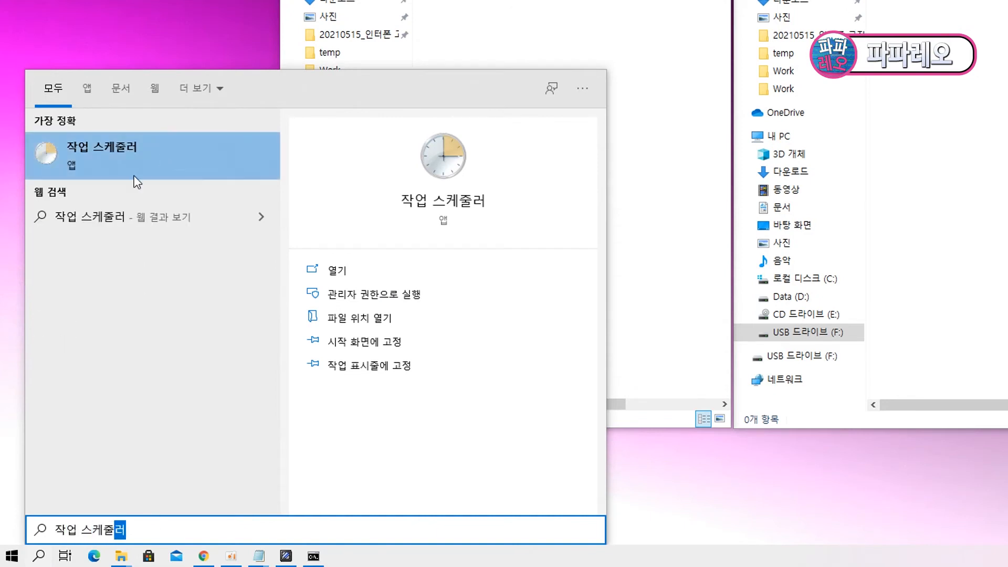
{"action": "left_click", "coordinate": [119, 153]}
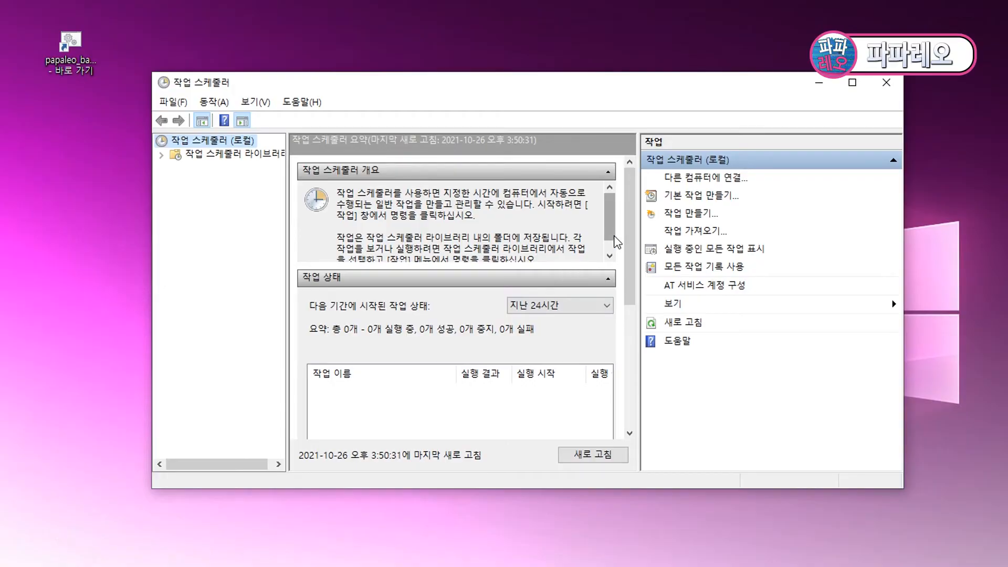
{"action": "left_click_drag", "start_coordinate": [629, 247], "coordinate": [629, 421]}
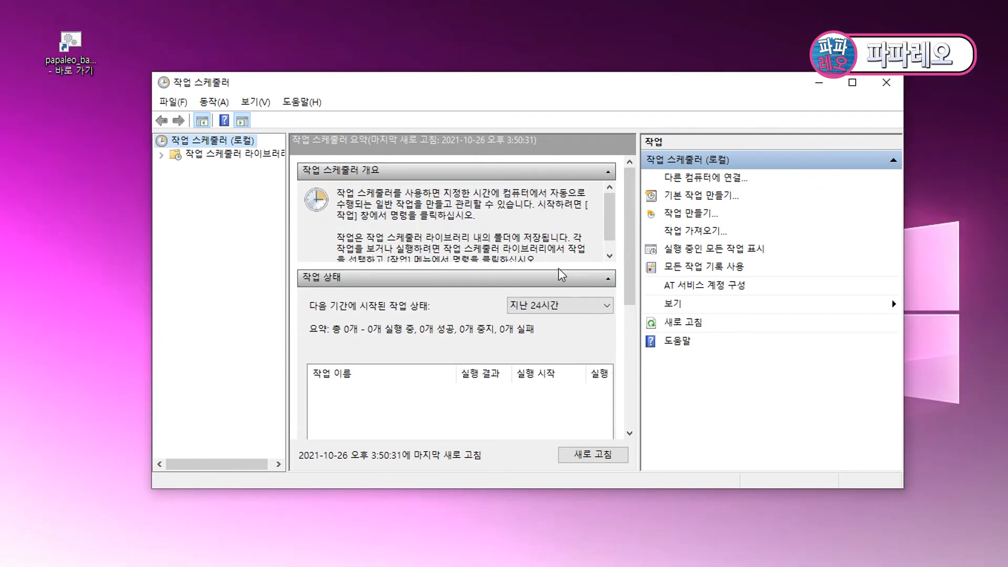
Step: Minimize the D: Work File Explorer window and bring up 작업 스케줄러 again through Windows search
{"action": "key", "text": "alt+Tab"}
{"action": "key", "text": "alt+Tab"}
{"action": "key", "text": "alt+Tab"}
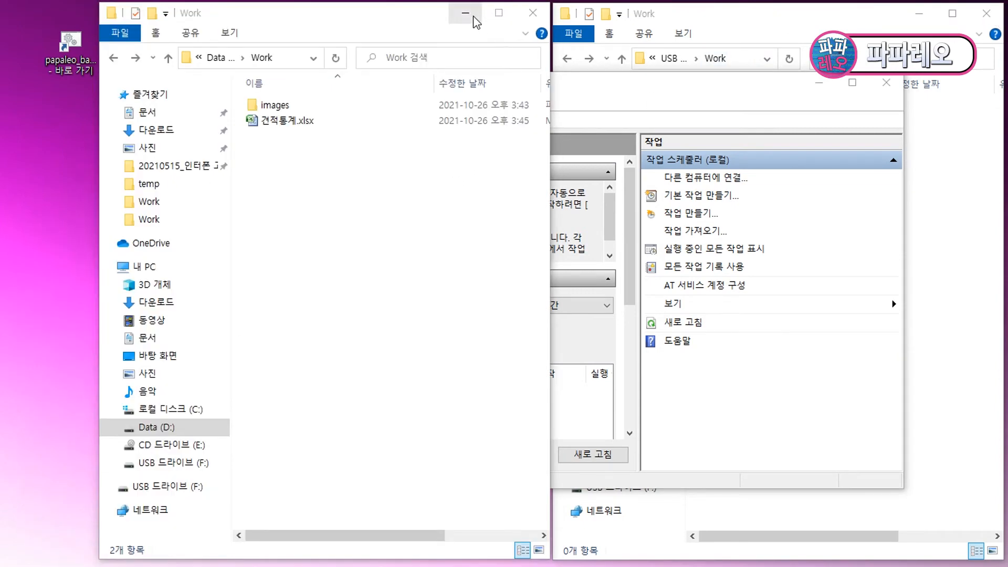
{"action": "left_click", "coordinate": [472, 15]}
{"action": "type", "text": "작업"}
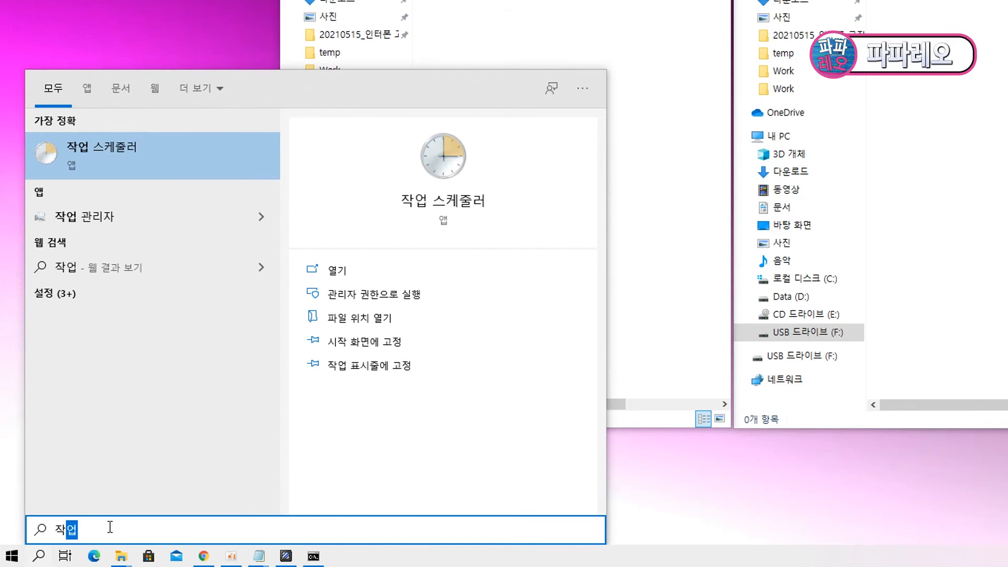
{"action": "type", "text": " 스케줄러"}
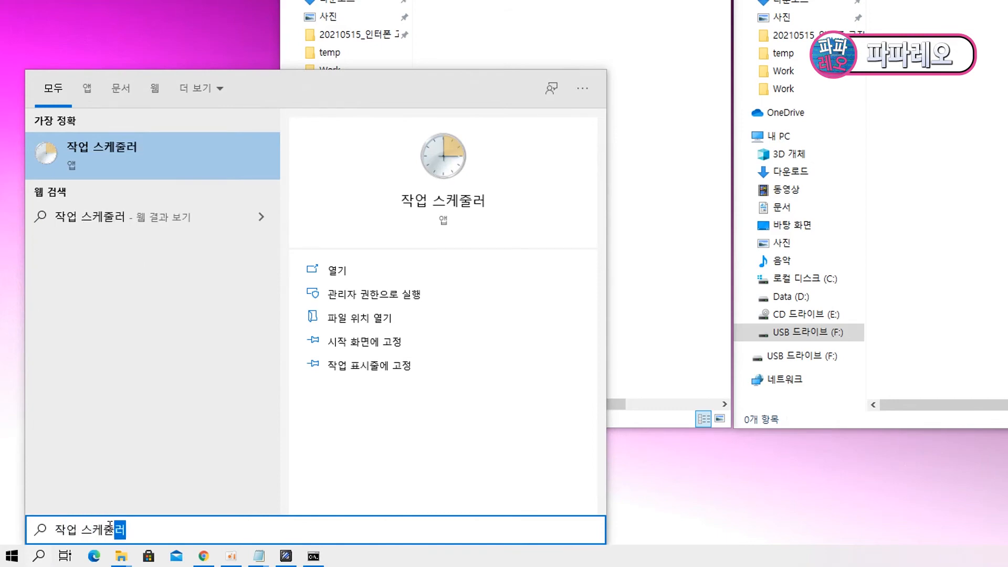
{"action": "left_click", "coordinate": [119, 153]}
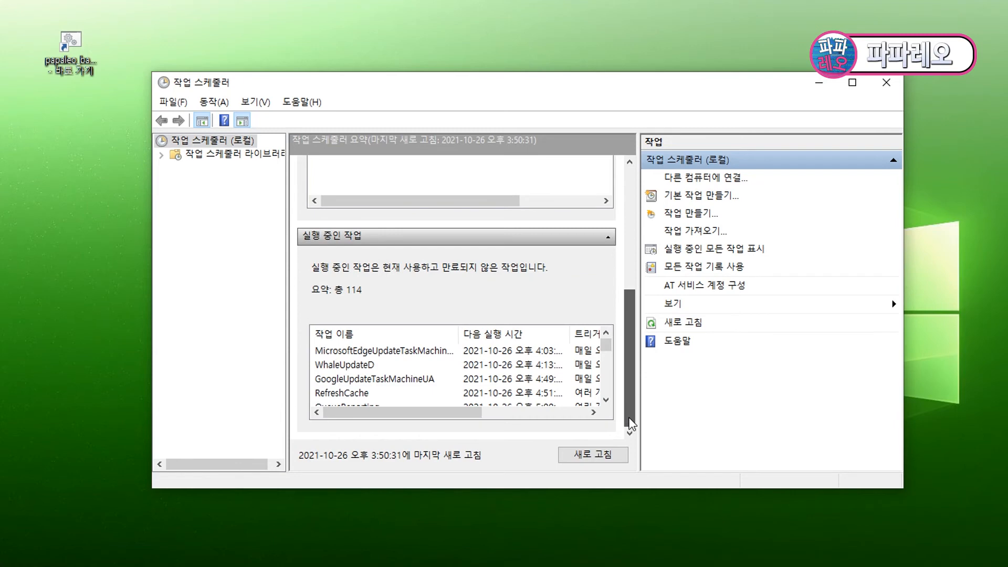
Step: Start a new scheduled task named papaleo_backup that runs regardless of user logon (사용자의 로그온 여부에 관계없이 실행)
{"action": "left_click_drag", "start_coordinate": [632, 424], "coordinate": [632, 249]}
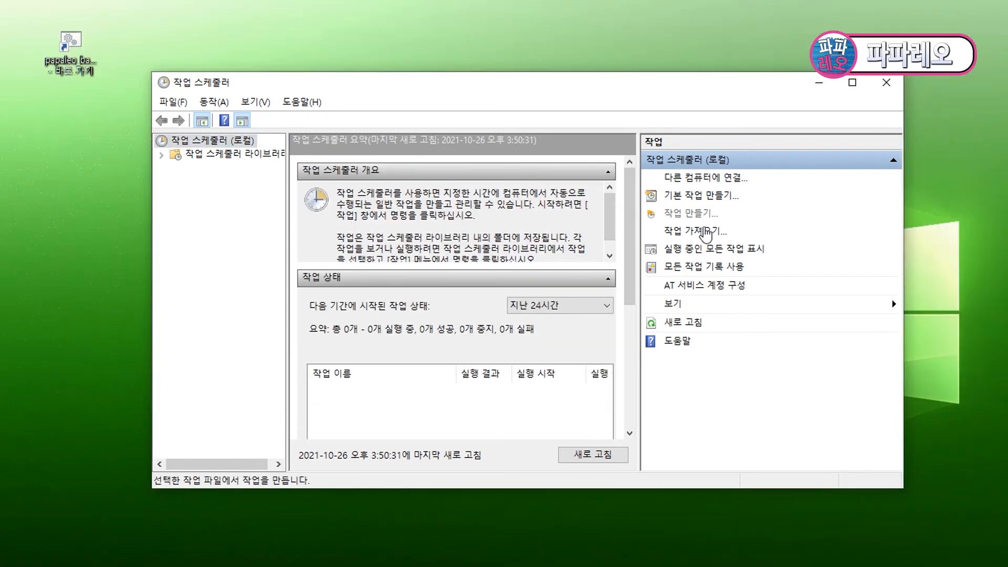
{"action": "left_click", "coordinate": [691, 214]}
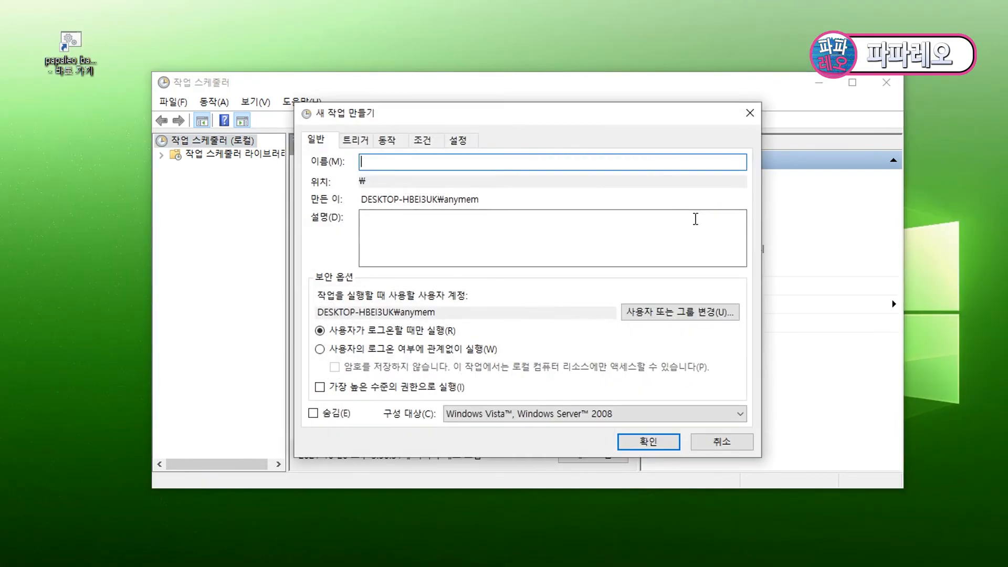
{"action": "type", "text": "papaleo_backup"}
{"action": "left_click", "coordinate": [345, 353]}
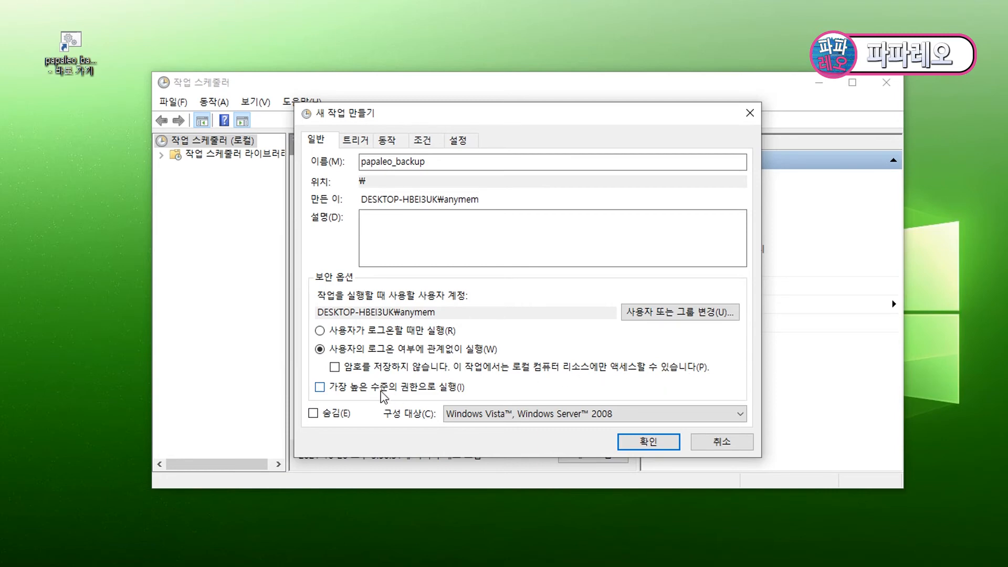
Step: Add a daily (매일) trigger to the task, starting 2021-10-26 at 오후 3:55:33 and recurring every 1 day
{"action": "left_click", "coordinate": [355, 140]}
{"action": "left_click", "coordinate": [360, 413]}
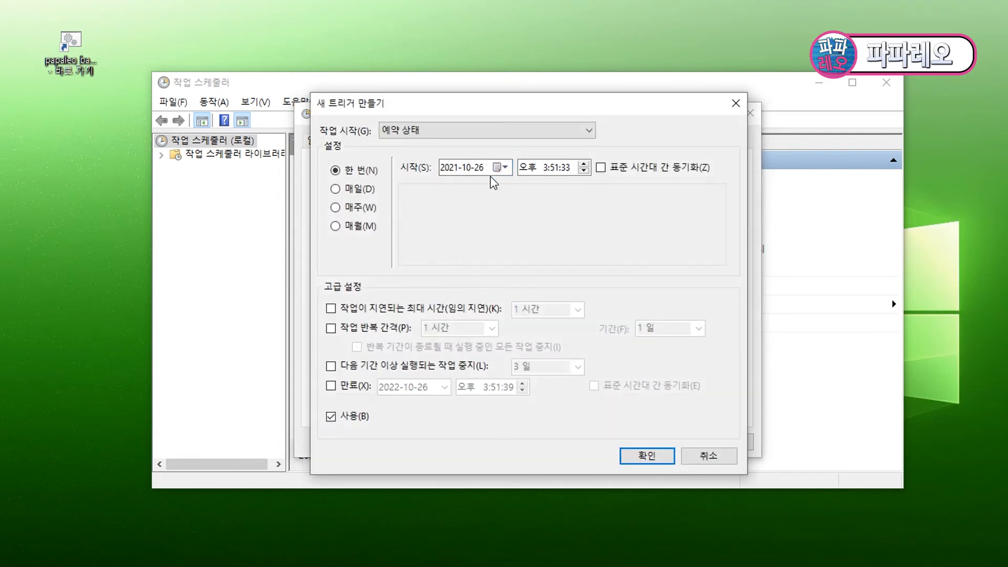
{"action": "left_click", "coordinate": [336, 190]}
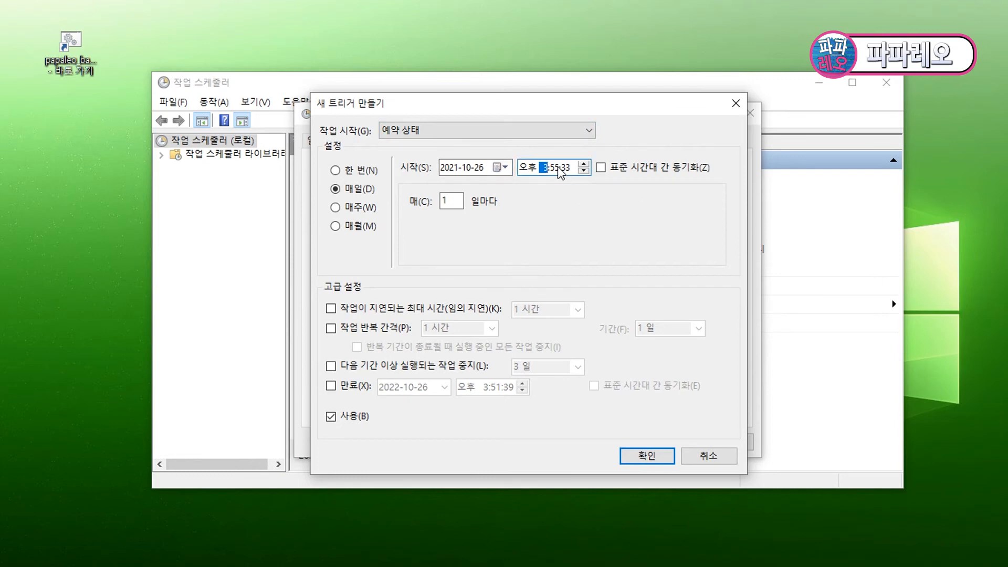
{"action": "left_click", "coordinate": [556, 168]}
{"action": "left_click", "coordinate": [646, 456]}
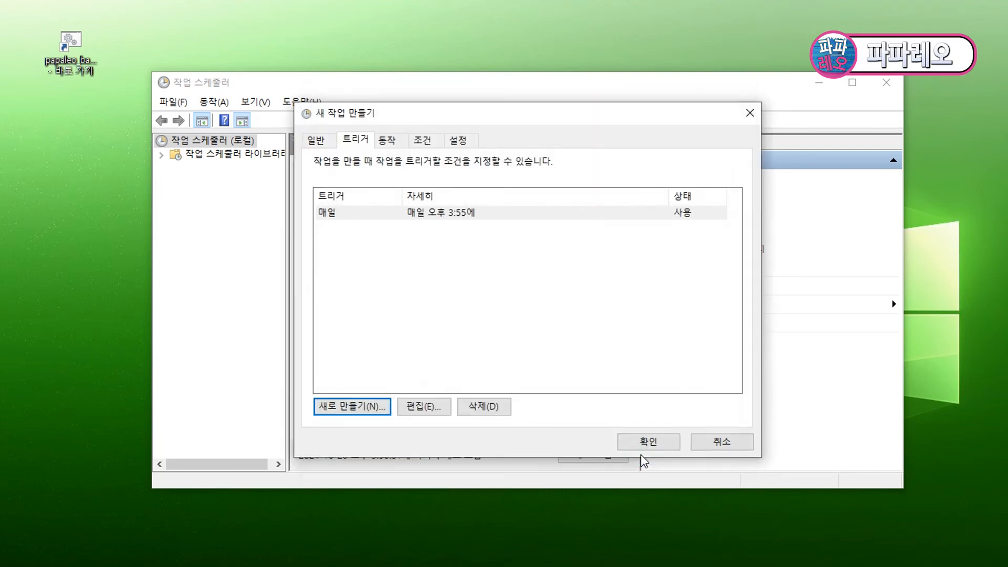
Step: Add a 프로그램 시작 action to the task that runs D:\papaleo_backup.bat
{"action": "left_click", "coordinate": [401, 144]}
{"action": "left_click", "coordinate": [353, 406]}
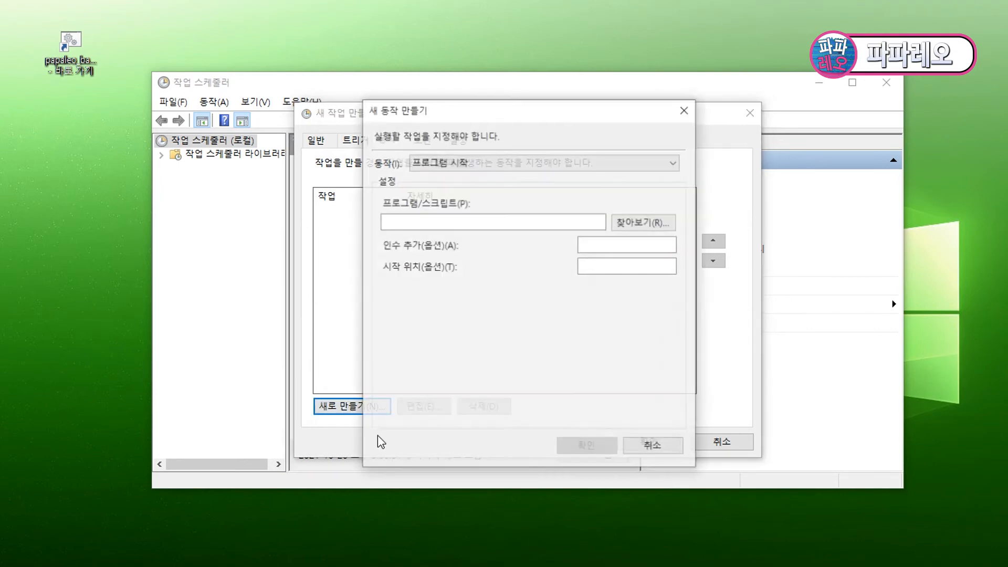
{"action": "left_click", "coordinate": [472, 162]}
{"action": "left_click", "coordinate": [473, 174]}
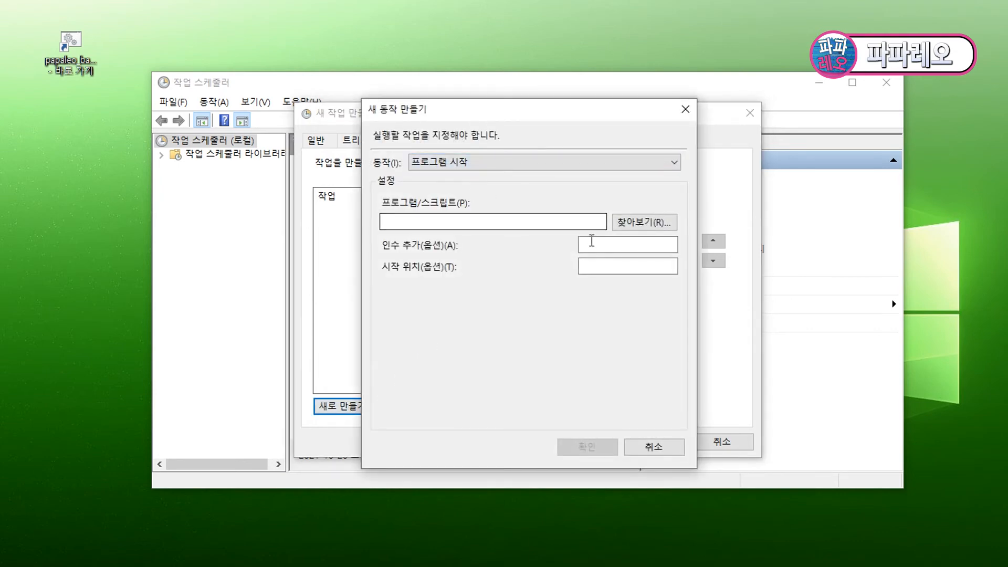
{"action": "left_click", "coordinate": [645, 222]}
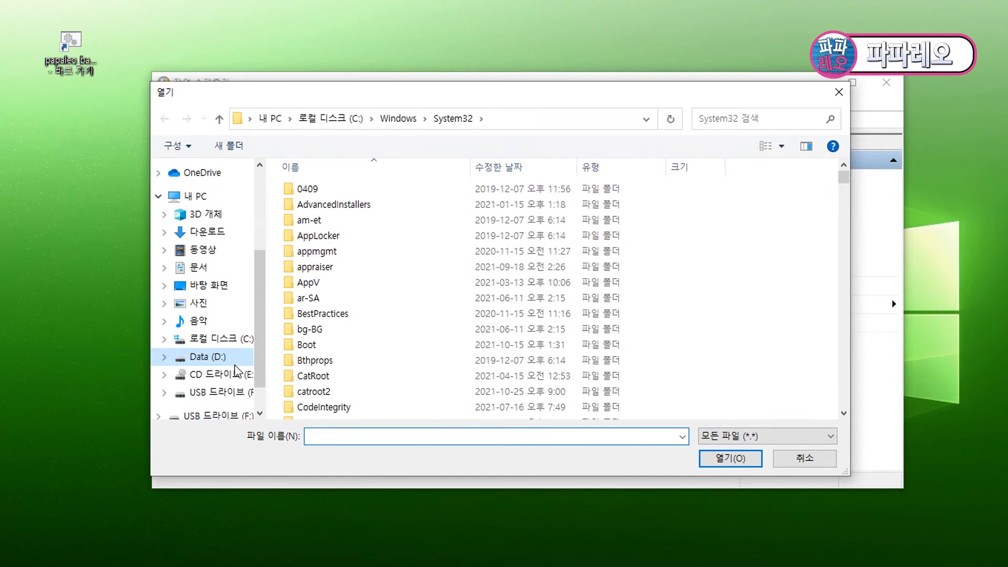
{"action": "left_click", "coordinate": [234, 366]}
{"action": "double_click", "coordinate": [310, 252]}
{"action": "left_click", "coordinate": [317, 118]}
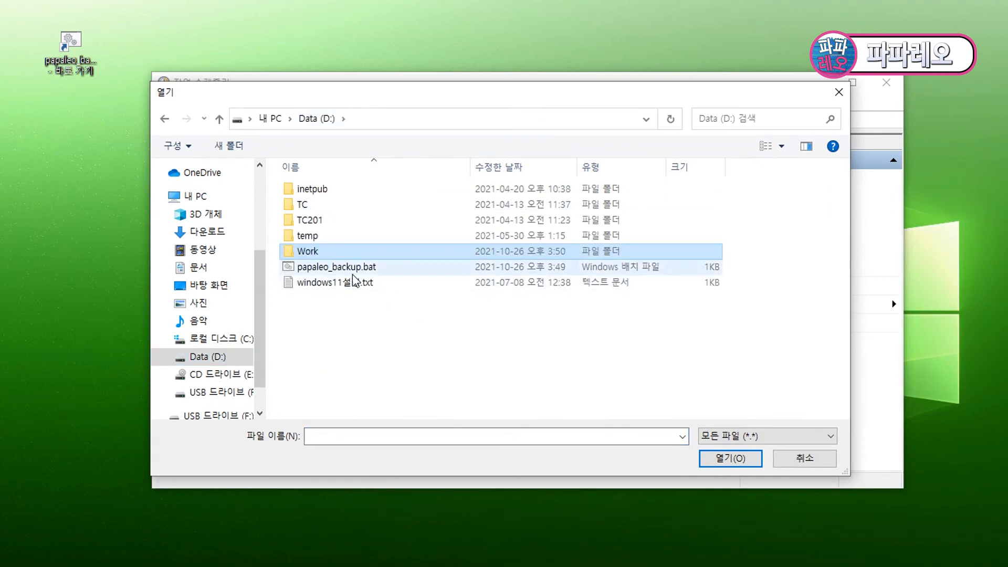
{"action": "left_click", "coordinate": [334, 267]}
{"action": "double_click", "coordinate": [335, 268]}
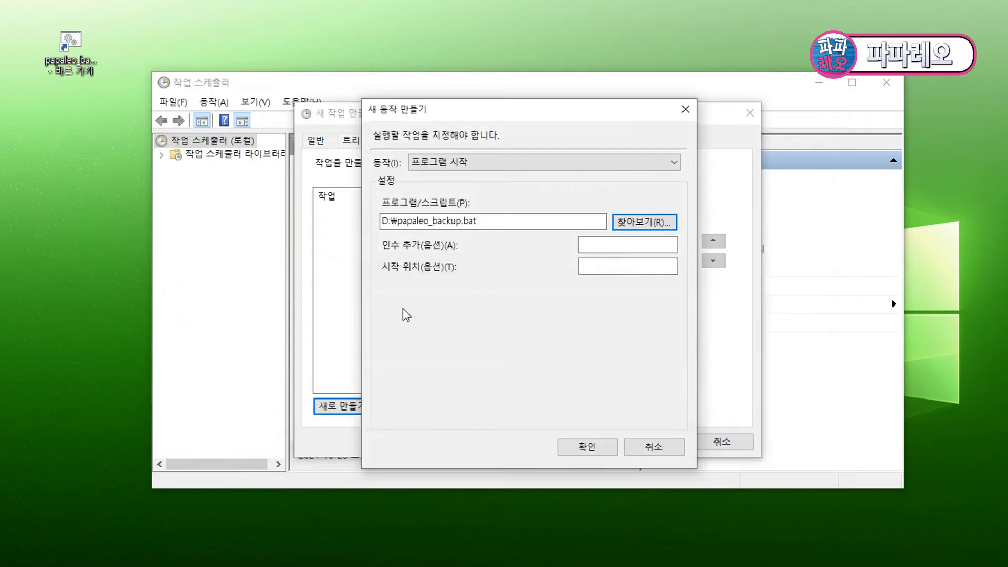
{"action": "left_click", "coordinate": [596, 447]}
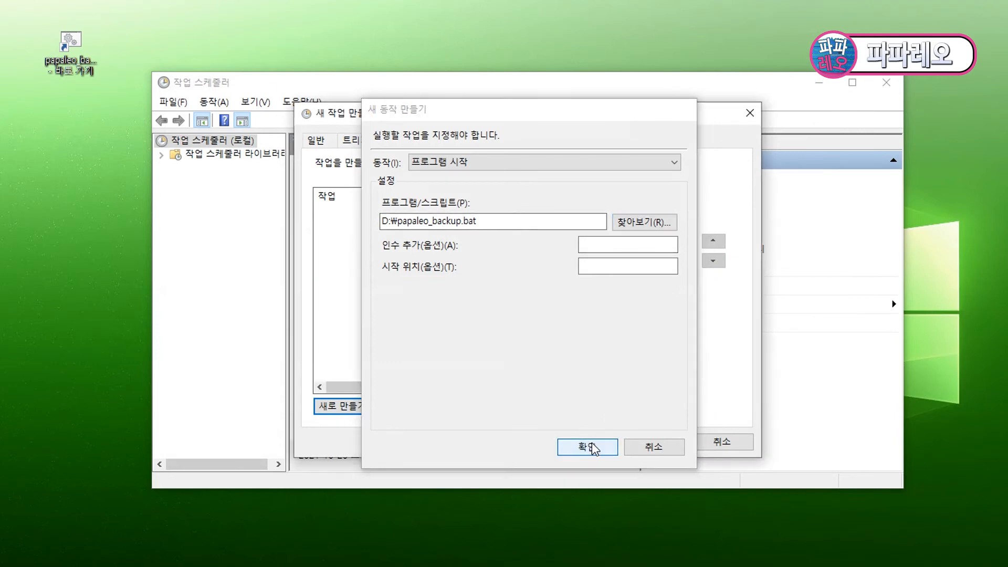
Step: Review the task's conditions and turn off the setting that stops the task when it runs longer than 3 days
{"action": "left_click", "coordinate": [423, 140]}
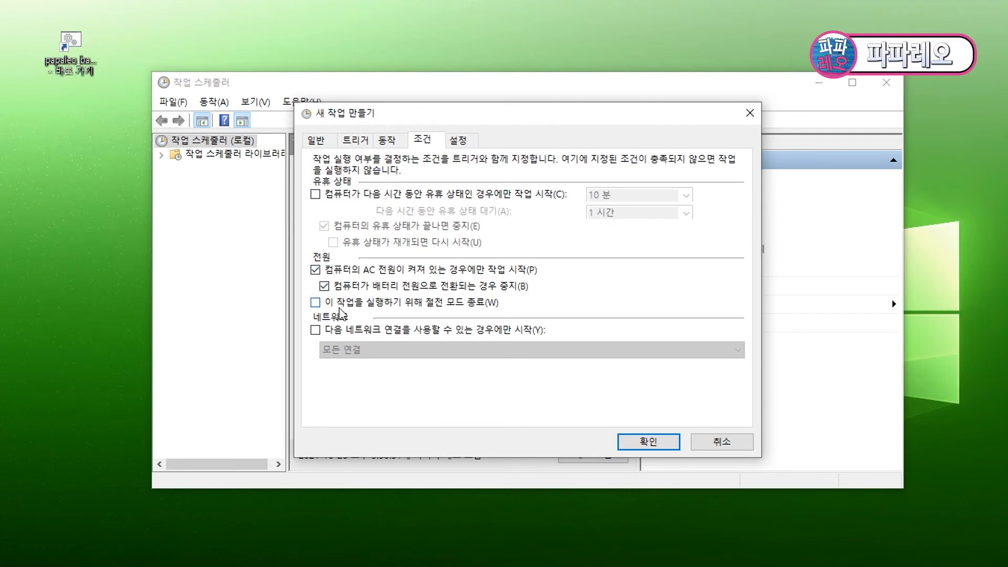
{"action": "left_click", "coordinate": [457, 140]}
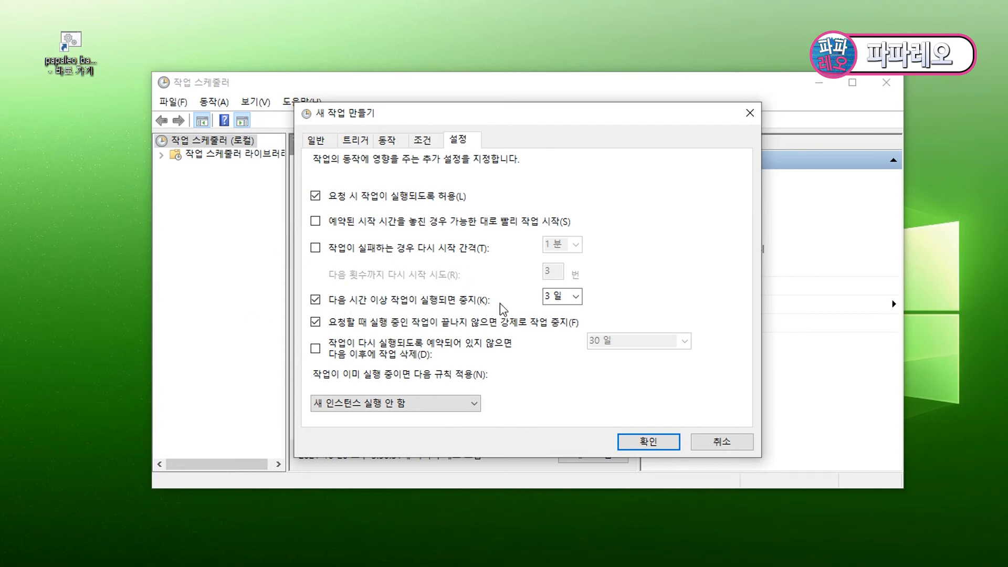
{"action": "left_click", "coordinate": [315, 301]}
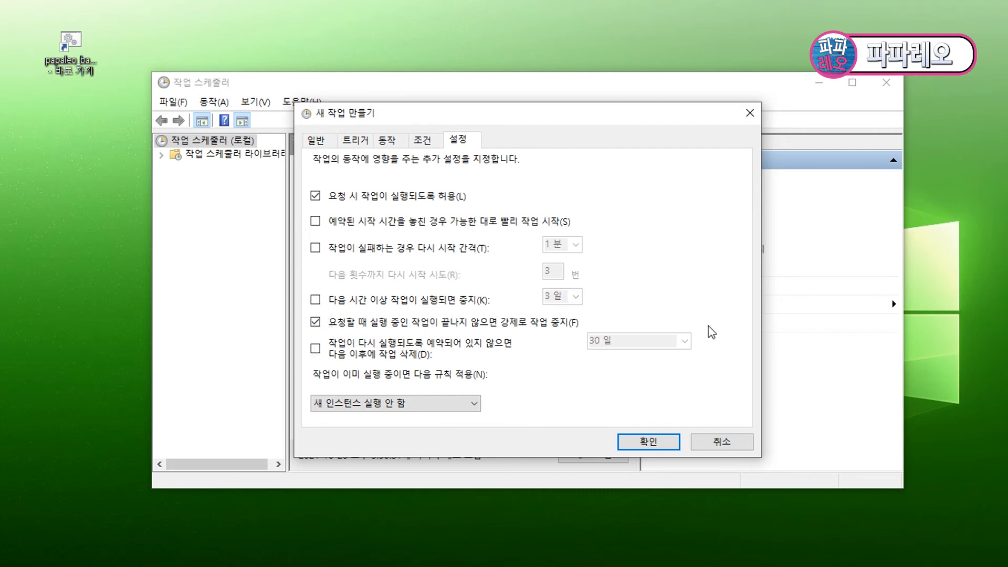
Step: Edit the task's daily trigger so that it starts at 오후 3:54:33
{"action": "left_click", "coordinate": [362, 140]}
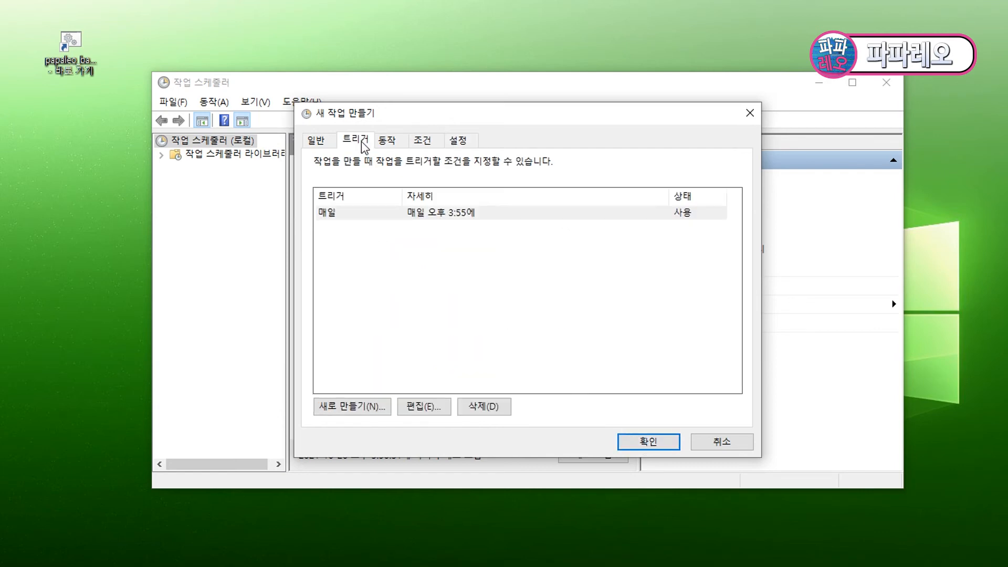
{"action": "left_click", "coordinate": [451, 210]}
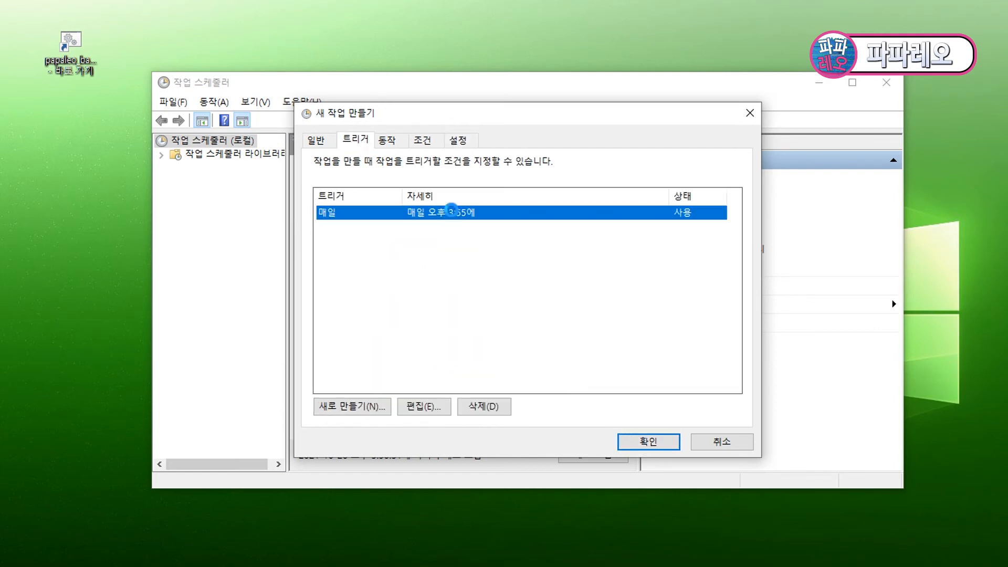
{"action": "double_click", "coordinate": [452, 210]}
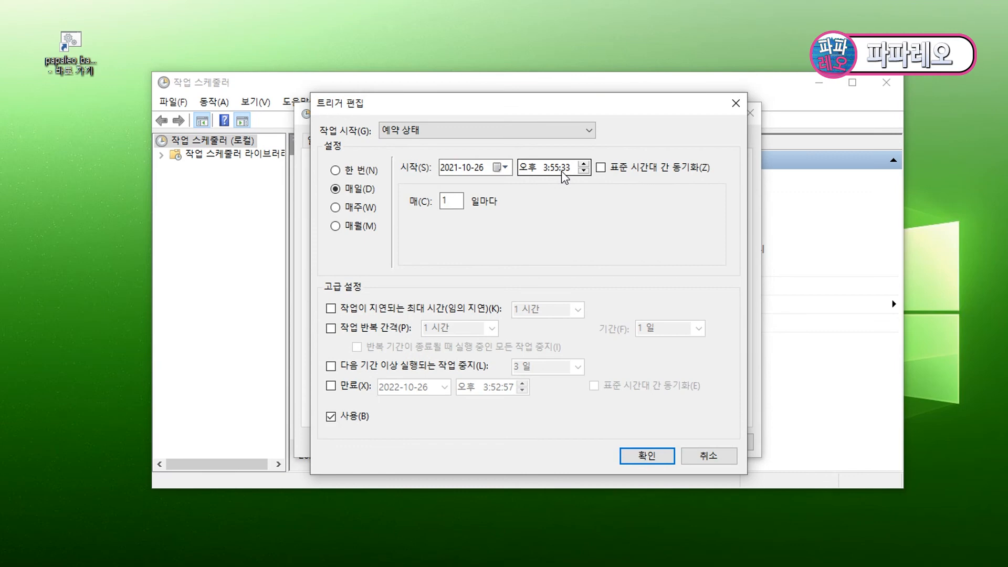
{"action": "left_click", "coordinate": [554, 168]}
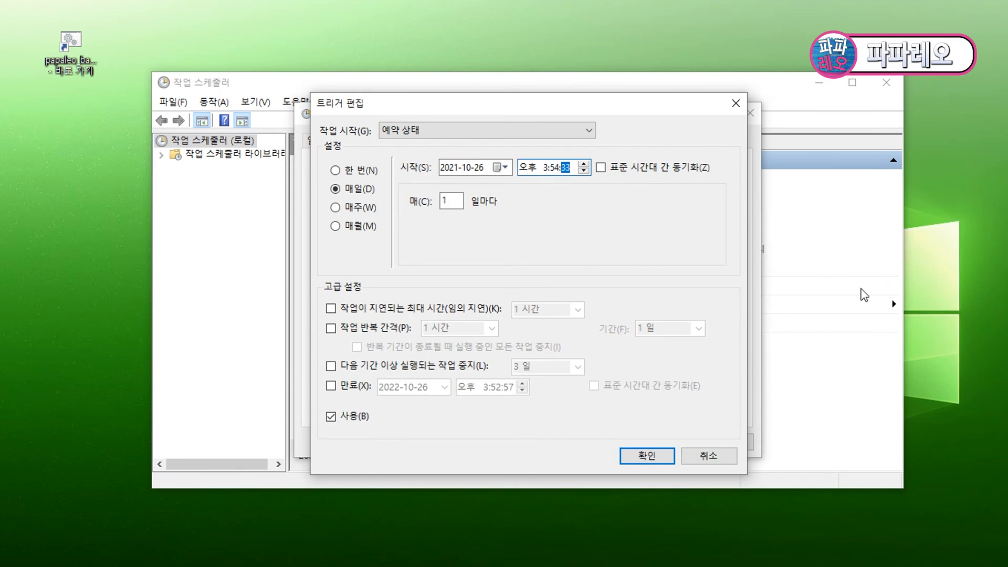
{"action": "key", "text": "Return"}
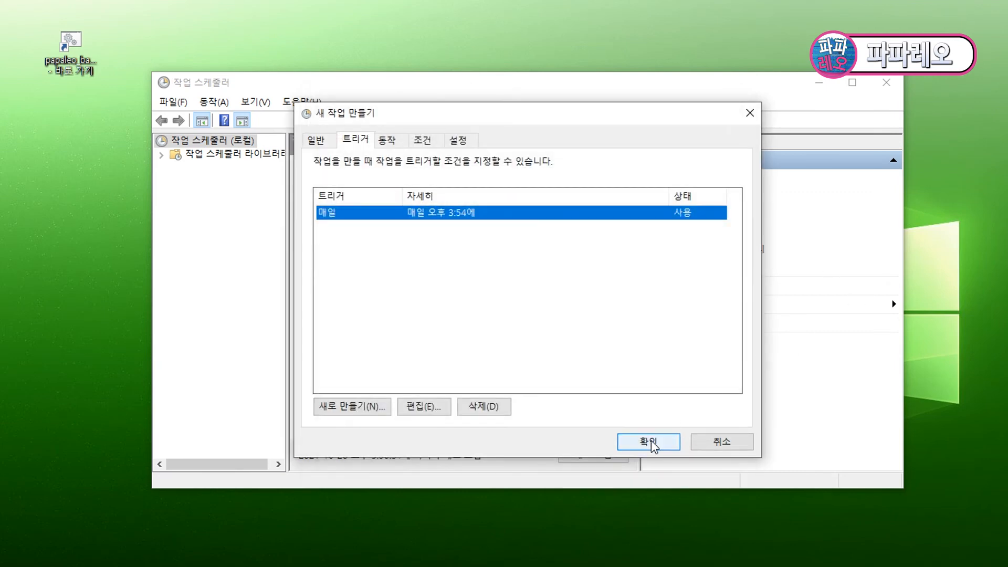
Step: Save the new task by entering the user account password, and close Task Scheduler
{"action": "left_click", "coordinate": [663, 445]}
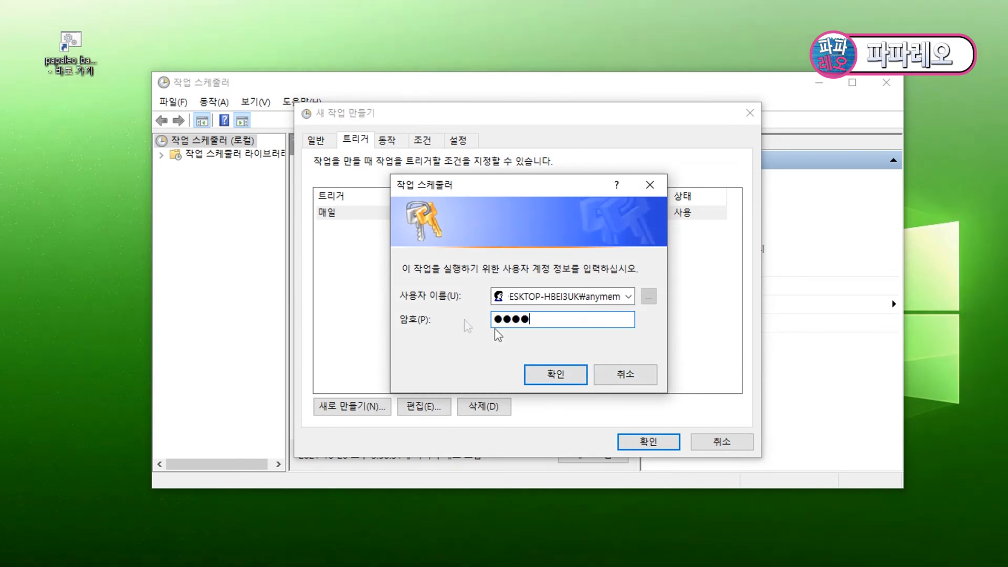
{"action": "left_click", "coordinate": [541, 373]}
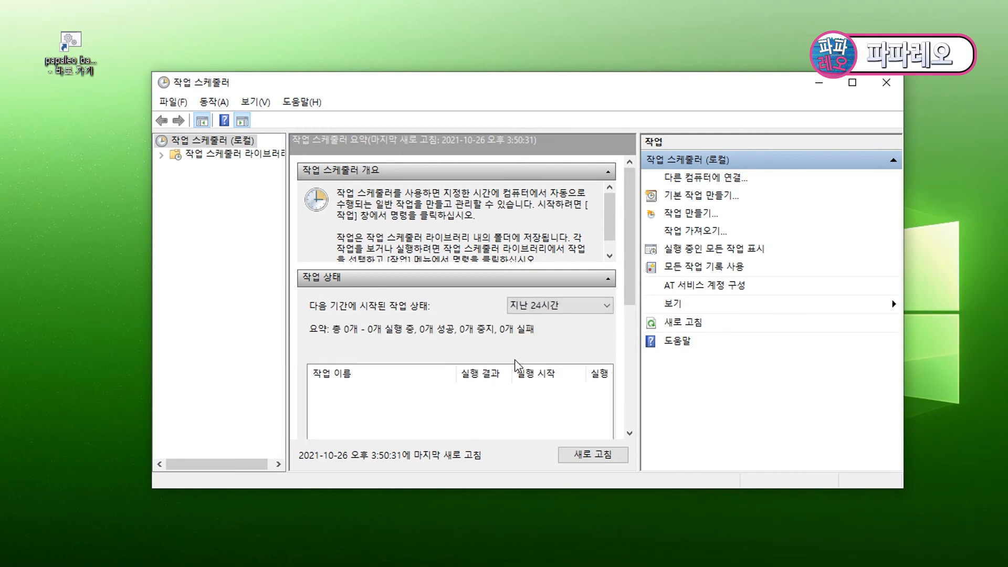
{"action": "scroll", "coordinate": [515, 361], "scroll_direction": "down", "scroll_amount": 3}
{"action": "left_click", "coordinate": [884, 83]}
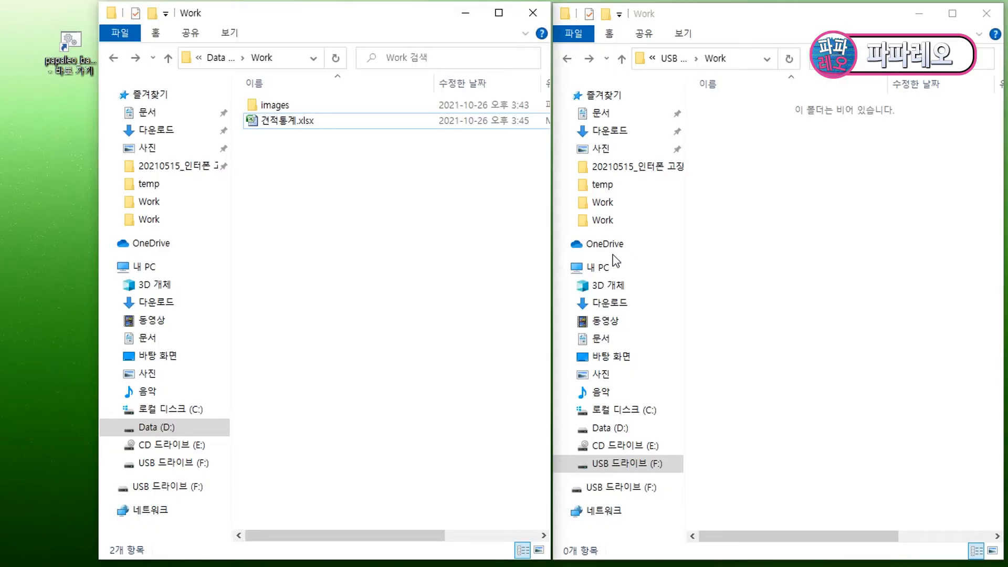
Step: Check the Work folder on the USB drive against the system clock to see whether the scheduled backup has run
{"action": "left_click", "coordinate": [768, 247]}
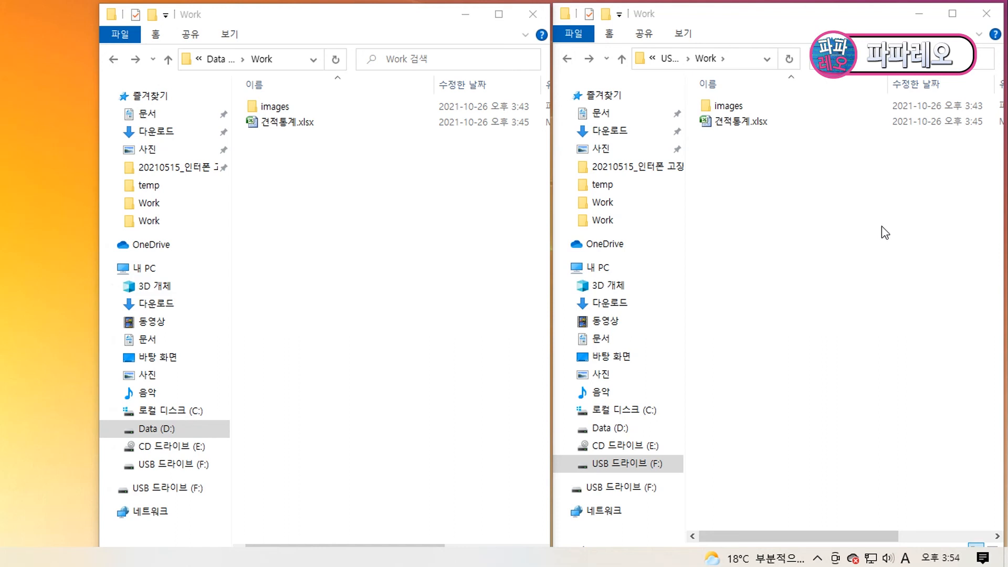
{"action": "left_click", "coordinate": [883, 242]}
{"action": "left_click", "coordinate": [945, 561]}
{"action": "left_click", "coordinate": [944, 557]}
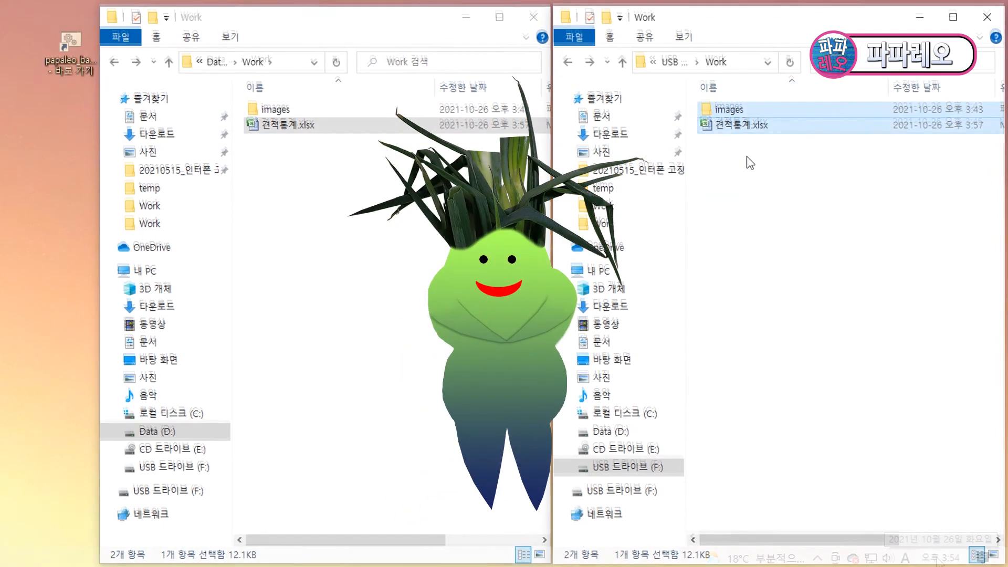
Step: Permanently delete the images folder and 견적통계.xlsx from F:\Work, and run the papaleo_backup desktop shortcut
{"action": "key", "text": "shift+Delete"}
{"action": "left_click", "coordinate": [605, 313]}
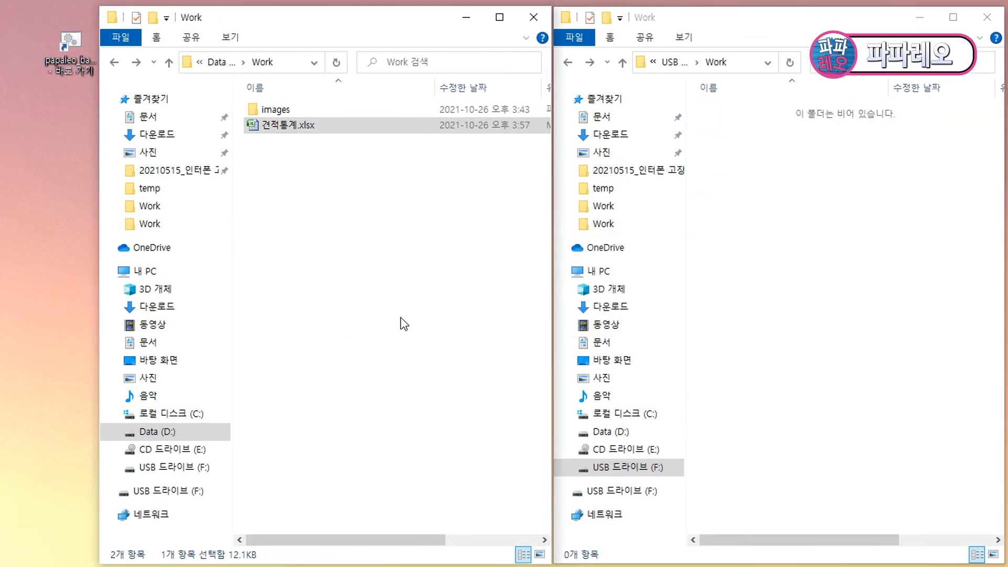
{"action": "left_click", "coordinate": [385, 270]}
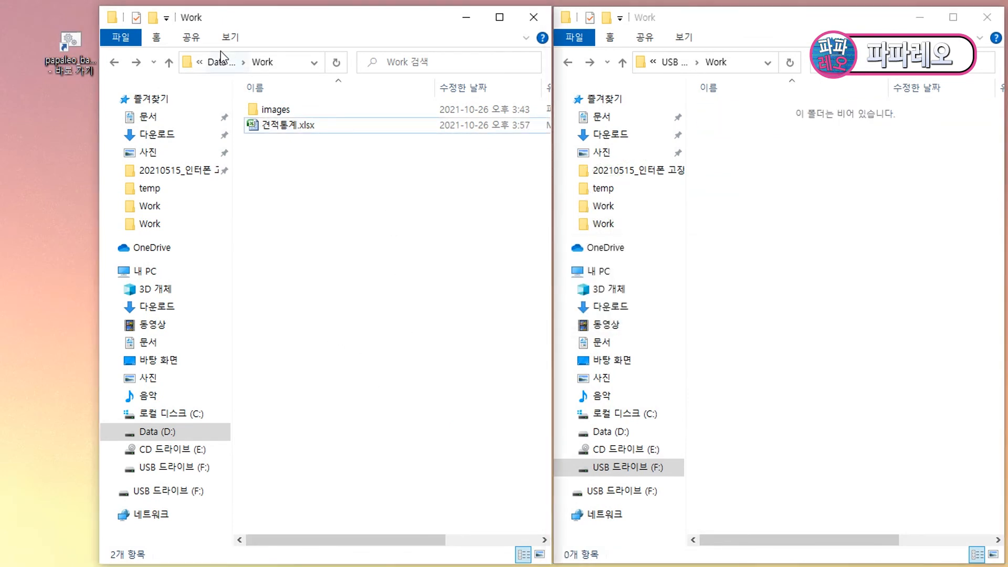
{"action": "double_click", "coordinate": [78, 58]}
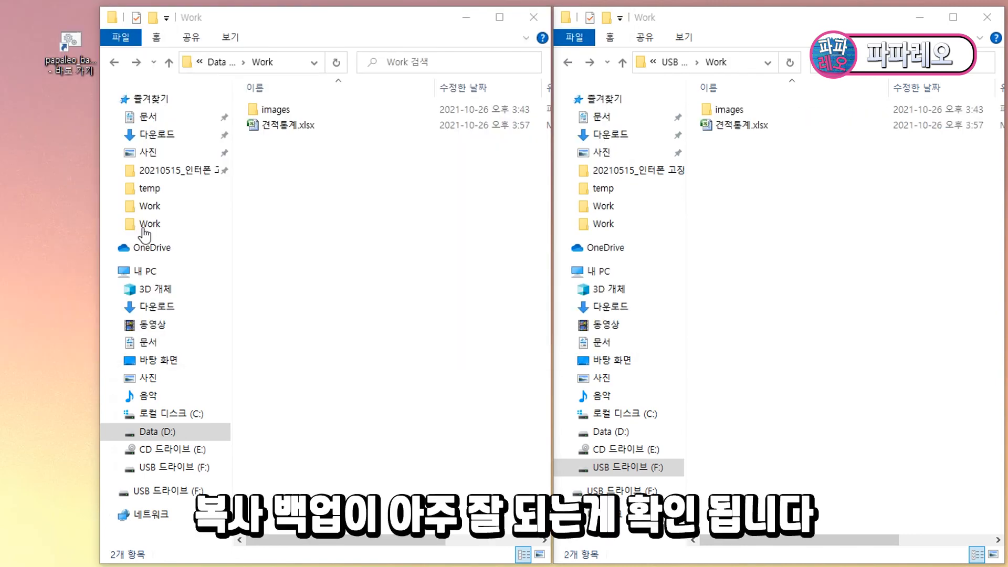
Step: Open 견적통계.xlsx from the D: Work folder and its backup copy from the USB drive to compare them
{"action": "left_click", "coordinate": [782, 244]}
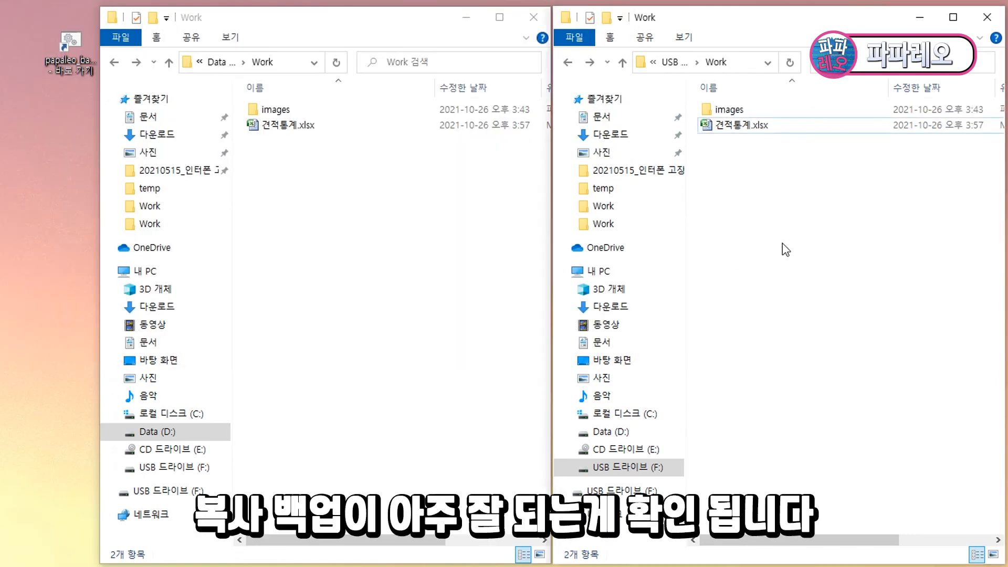
{"action": "left_click_drag", "start_coordinate": [827, 195], "coordinate": [719, 88]}
{"action": "left_click", "coordinate": [802, 212]}
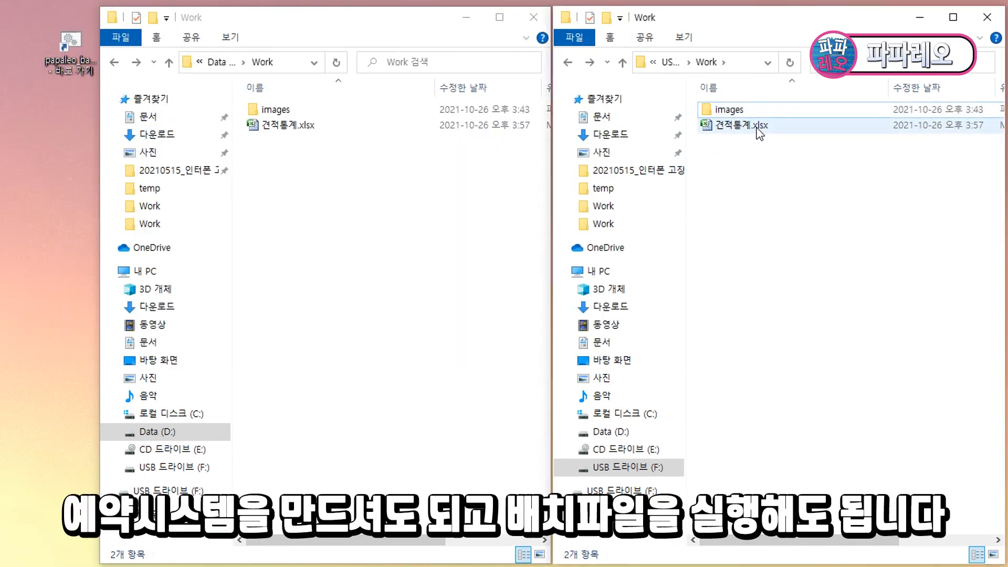
{"action": "double_click", "coordinate": [313, 126]}
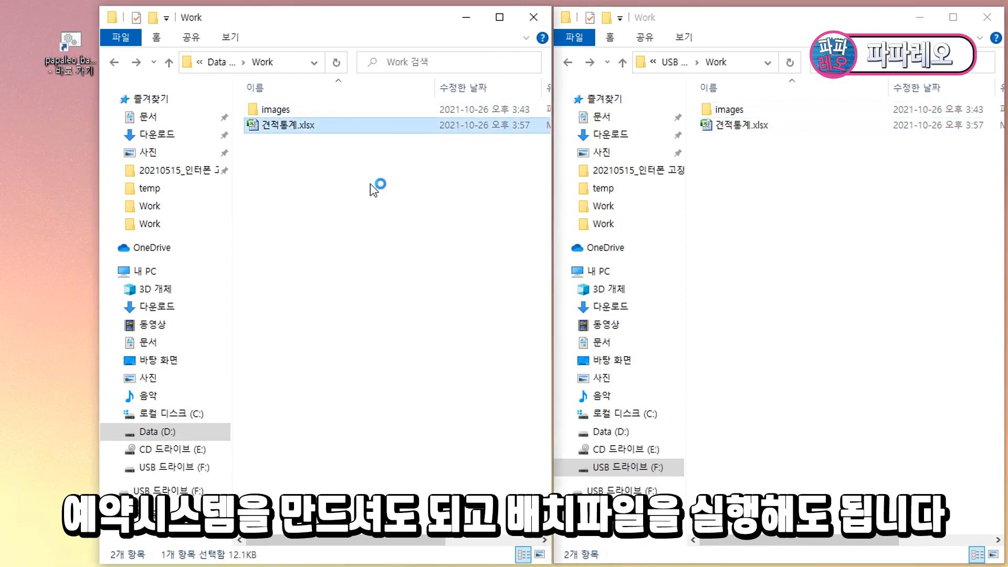
{"action": "scroll", "coordinate": [315, 476], "scroll_direction": "up", "scroll_amount": 2}
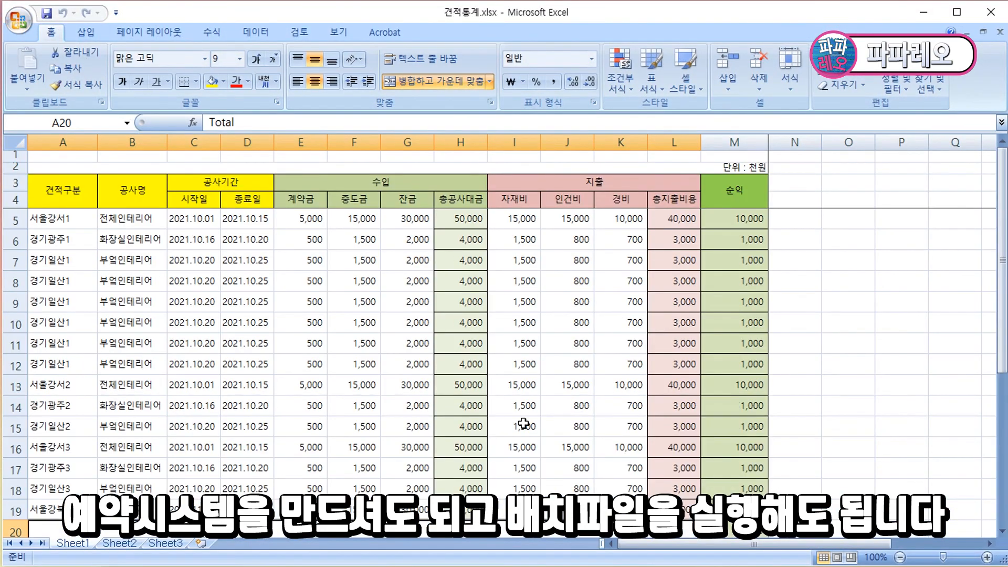
{"action": "left_click", "coordinate": [995, 12]}
{"action": "double_click", "coordinate": [750, 127]}
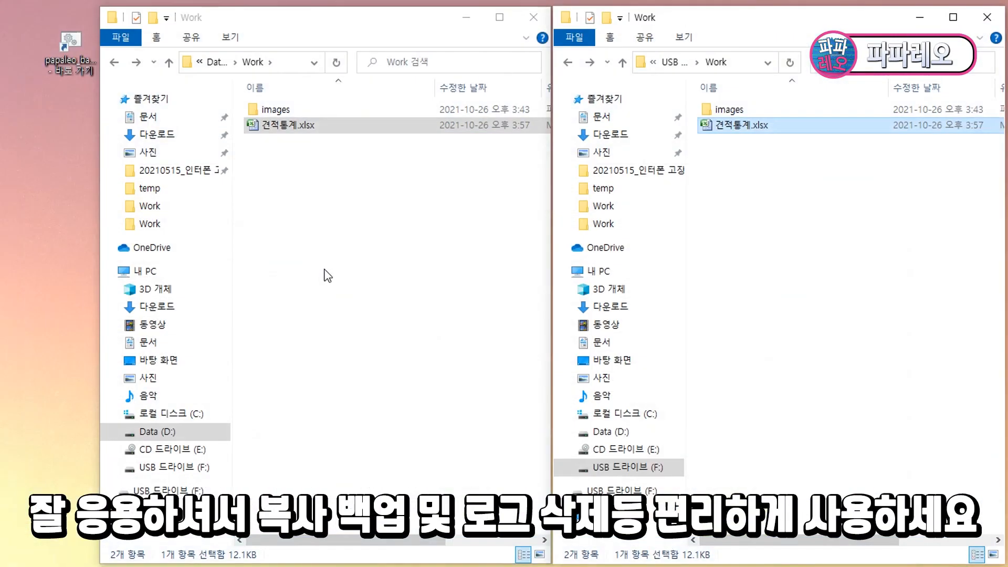
{"action": "left_click", "coordinate": [394, 264]}
{"action": "left_click", "coordinate": [799, 308]}
{"action": "left_click", "coordinate": [436, 380]}
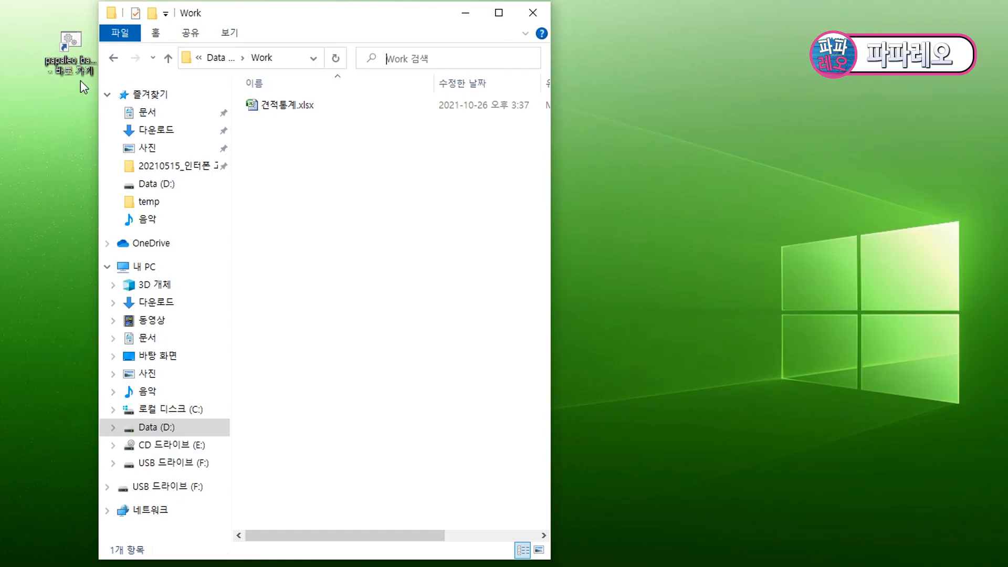
Step: Open a second File Explorer window beside the D:\Work window and go to the Work folder on USB 드라이브 (F:)
{"action": "key", "text": "super+e"}
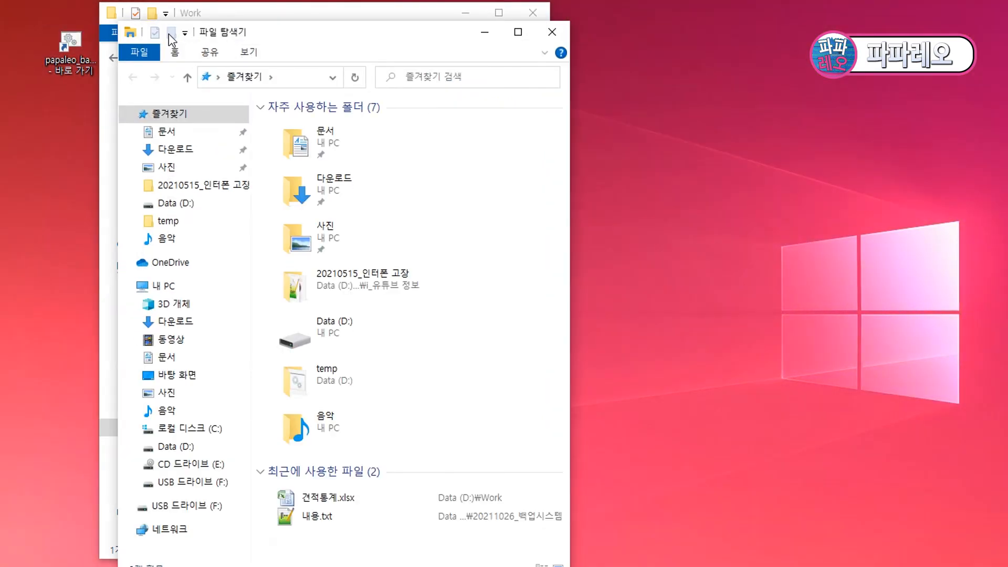
{"action": "left_click_drag", "start_coordinate": [251, 42], "coordinate": [679, 17]}
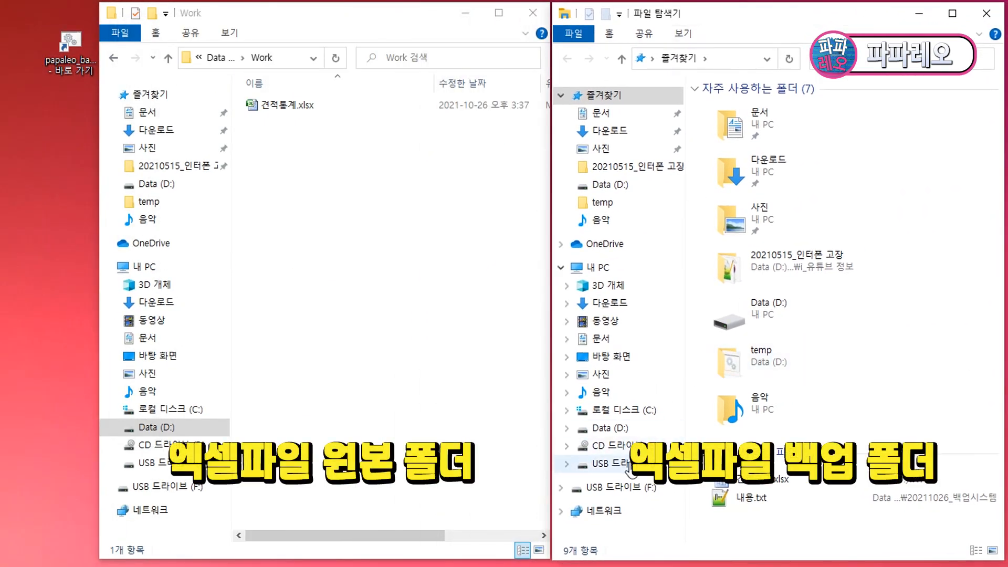
{"action": "left_click", "coordinate": [612, 463]}
{"action": "double_click", "coordinate": [725, 107]}
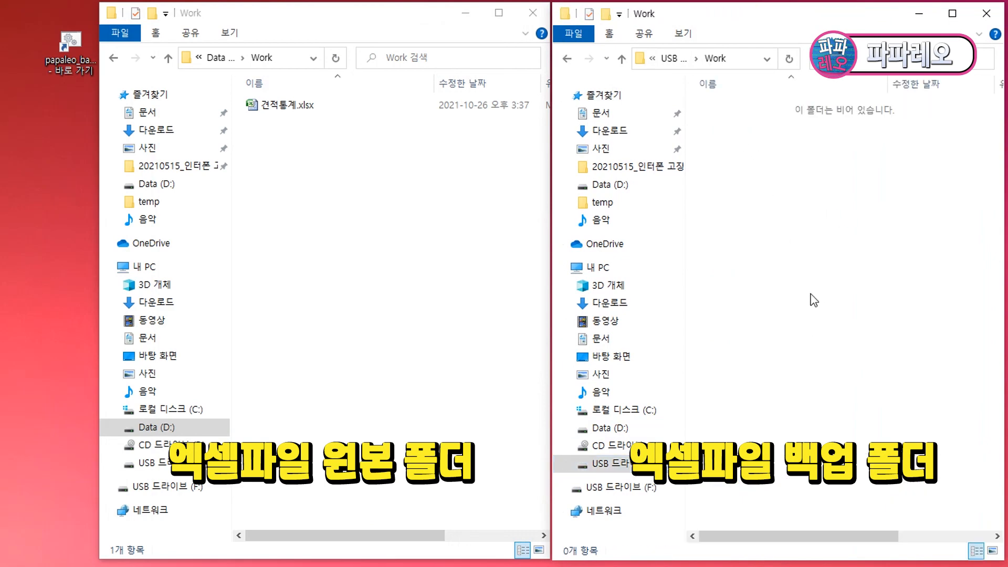
Step: Run the papaleo_backup desktop shortcut and check for 견적통계.xlsx in the USB drive's Work folder
{"action": "left_click", "coordinate": [9, 64]}
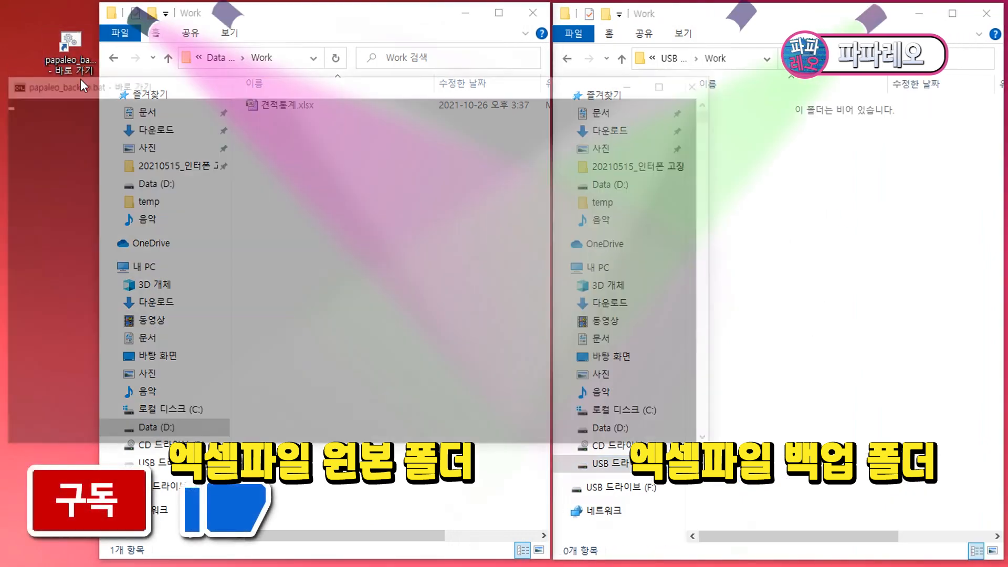
{"action": "double_click", "coordinate": [76, 66]}
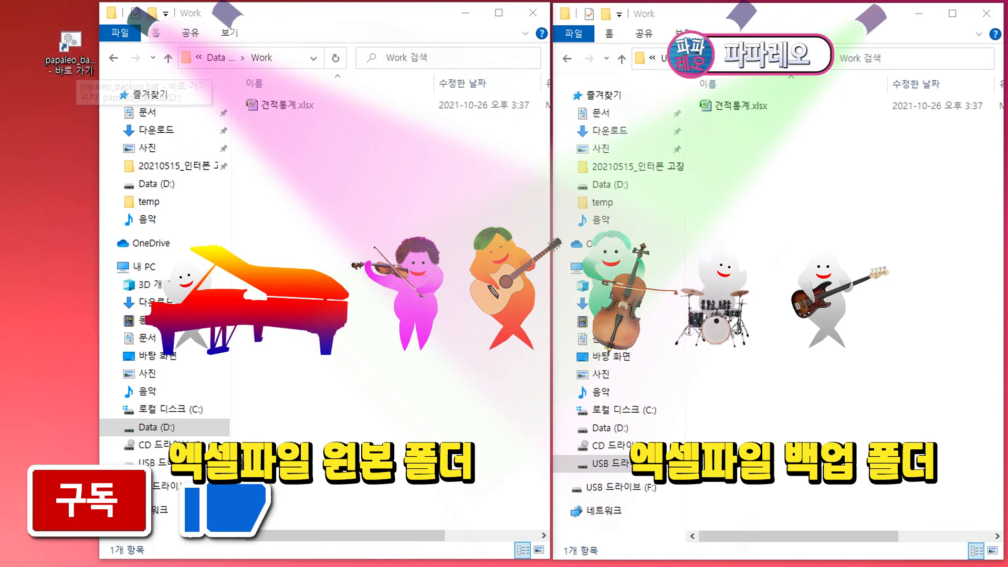
{"action": "left_click", "coordinate": [743, 106]}
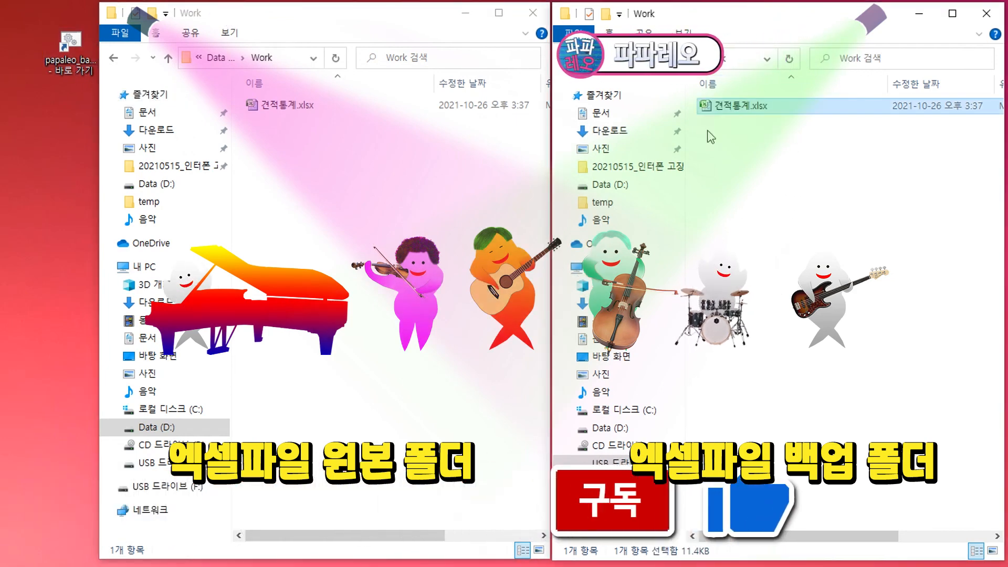
{"action": "left_click", "coordinate": [761, 204]}
{"action": "left_click", "coordinate": [746, 106]}
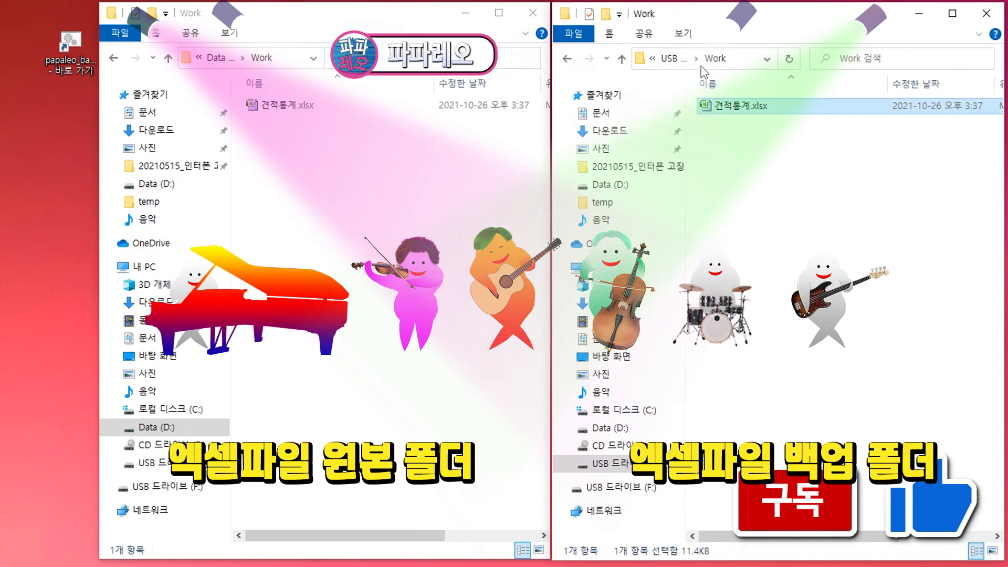
Step: Display the full path of the backup folder on the USB drive and examine its copied file
{"action": "left_click", "coordinate": [740, 65]}
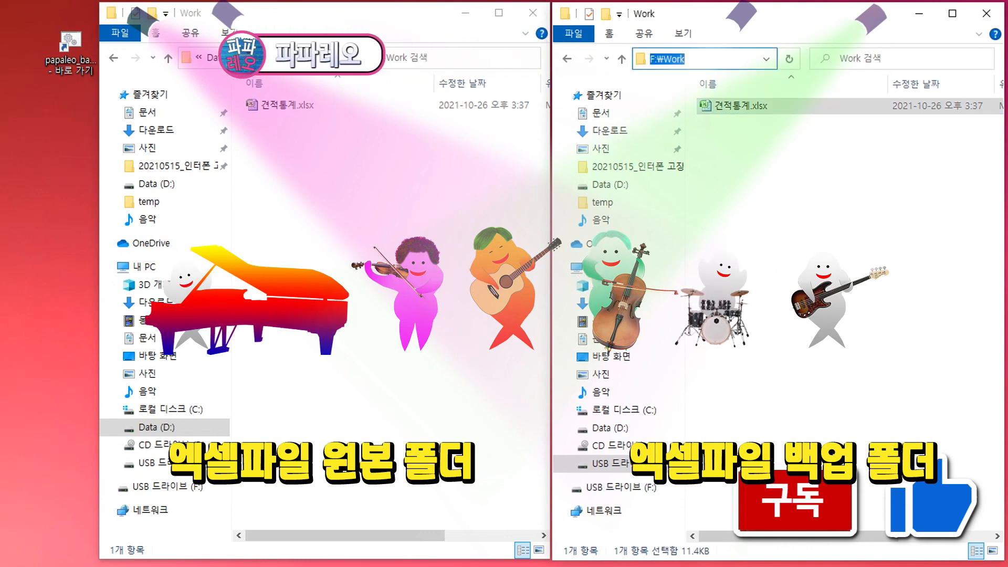
{"action": "key", "text": "End"}
{"action": "mouse_move", "coordinate": [727, 66]}
{"action": "left_mouse_down"}
{"action": "mouse_move", "coordinate": [619, 82]}
{"action": "mouse_move", "coordinate": [727, 68]}
{"action": "left_mouse_up"}
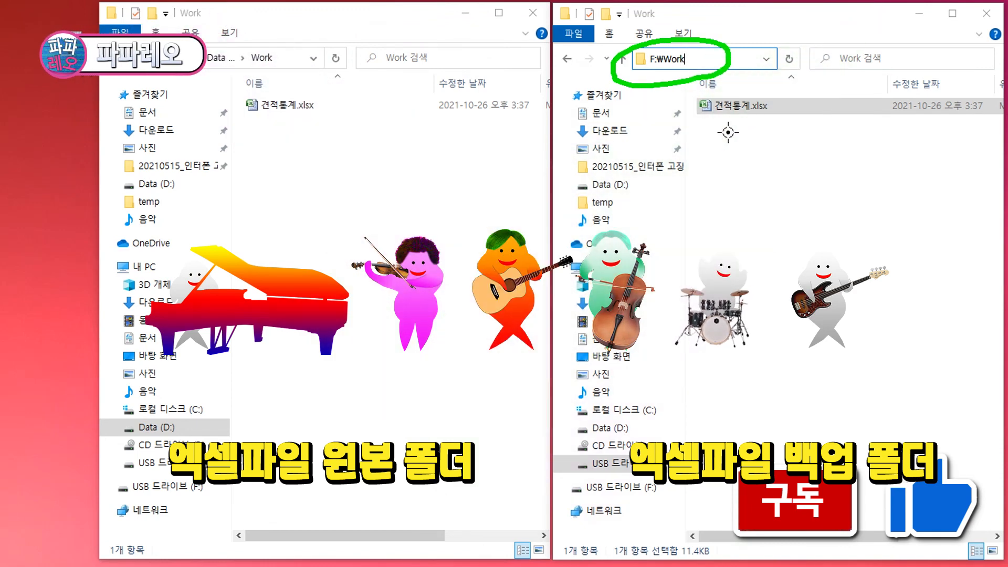
{"action": "left_click_drag", "start_coordinate": [702, 118], "coordinate": [813, 128]}
{"action": "key", "text": "Escape"}
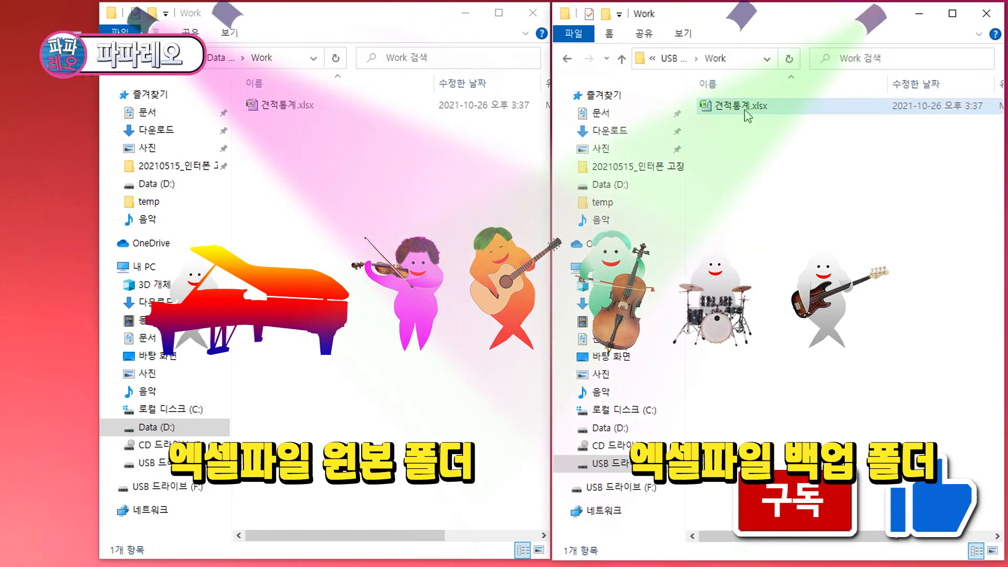
Step: Name the new folder in D:\Work images
{"action": "type", "text": "image"}
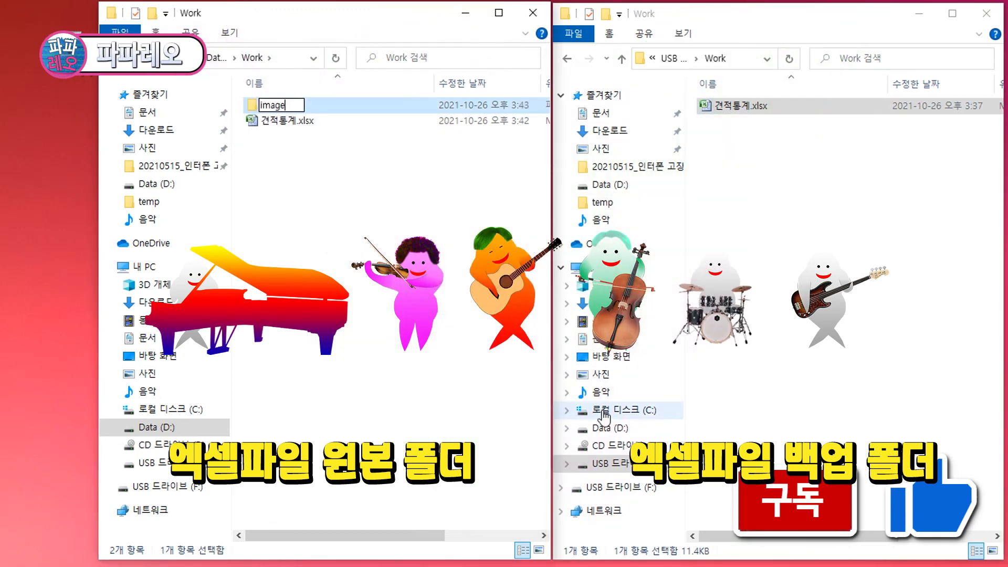
{"action": "type", "text": "s"}
{"action": "key", "text": "Return"}
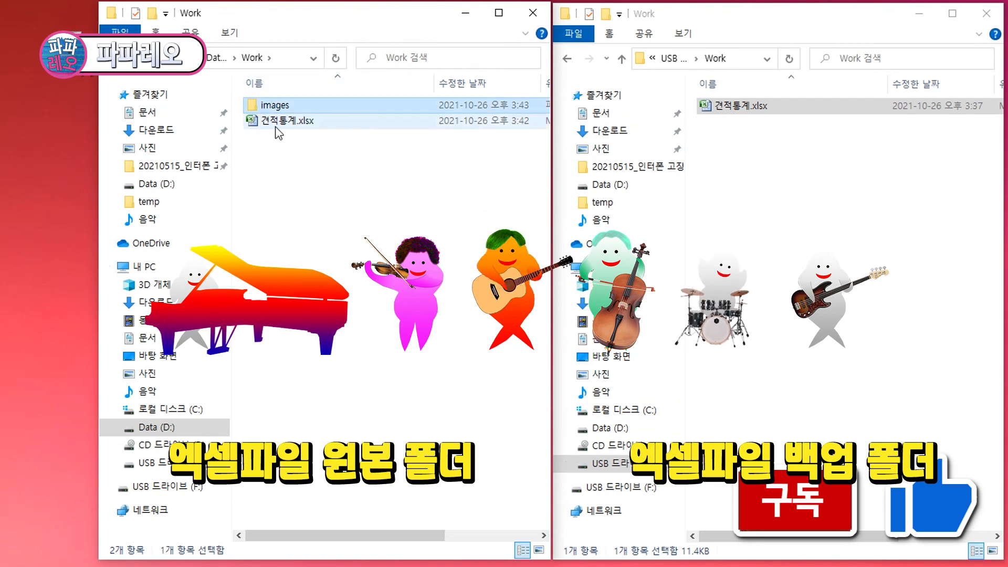
Step: View naver.png inside the images folder of D:\Work, and return to the Work folder
{"action": "double_click", "coordinate": [272, 108]}
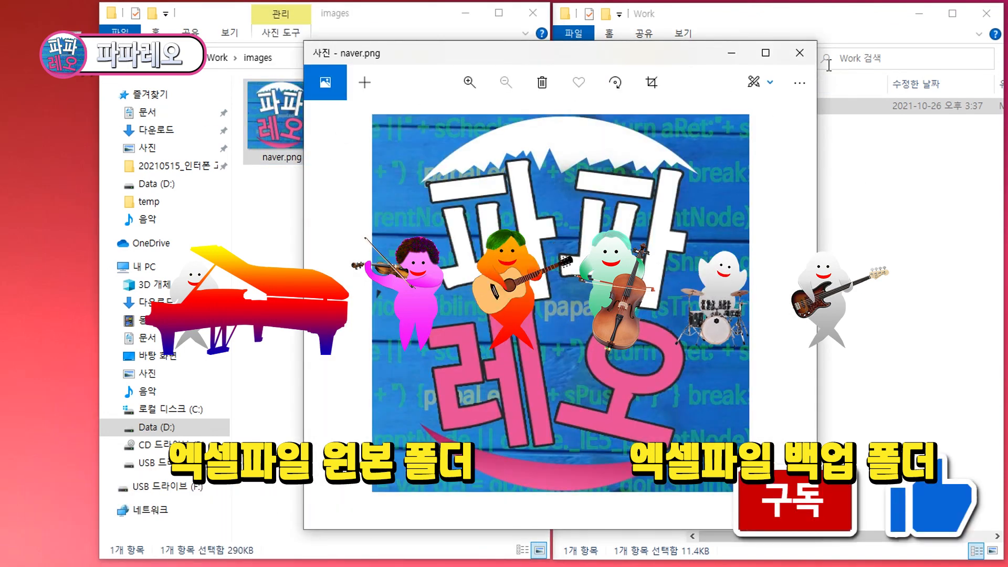
{"action": "left_click", "coordinate": [799, 53]}
{"action": "left_click", "coordinate": [114, 58]}
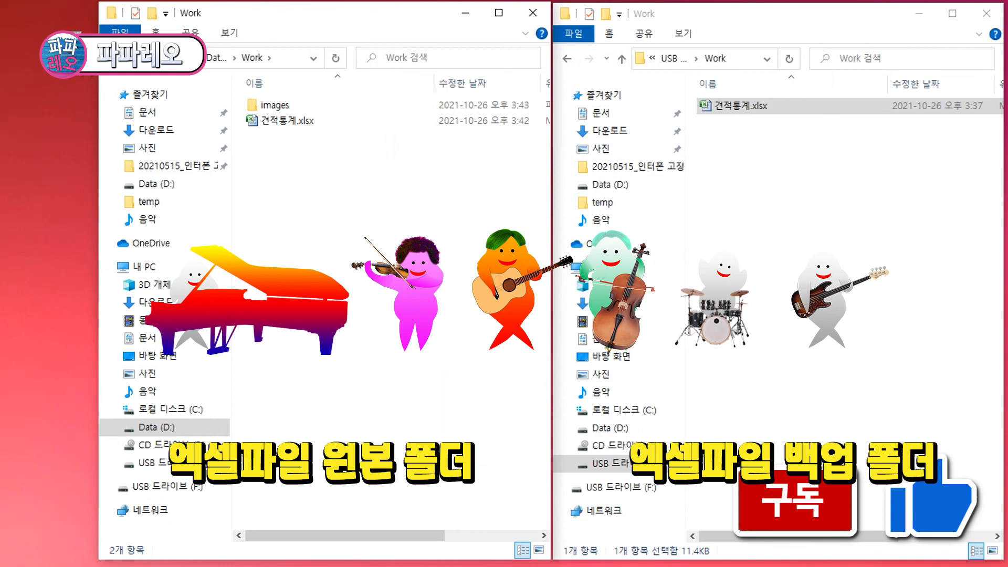
Step: Run the papaleo_backup desktop shortcut again and open the copied images folder in F:\Work
{"action": "double_click", "coordinate": [71, 52]}
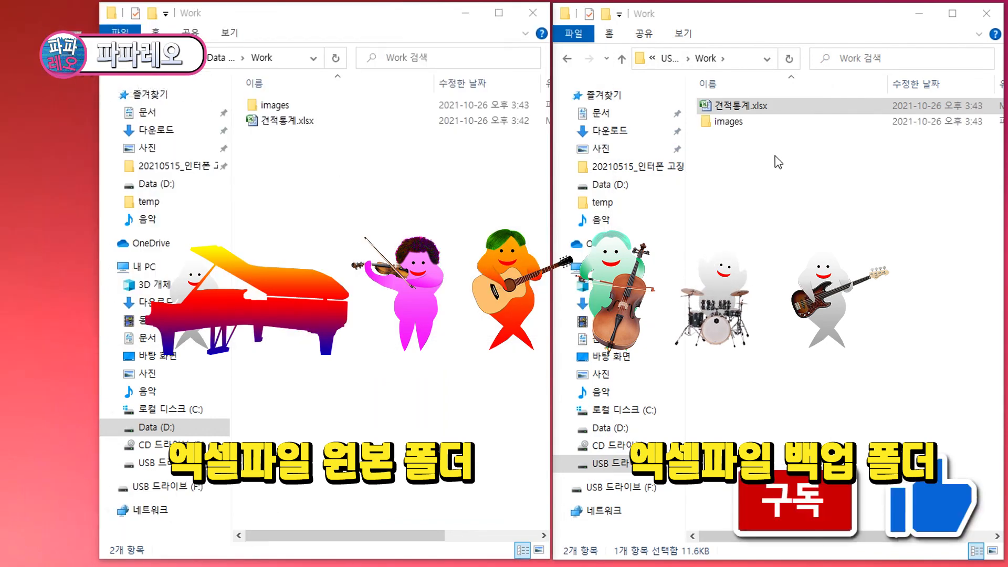
{"action": "double_click", "coordinate": [732, 124]}
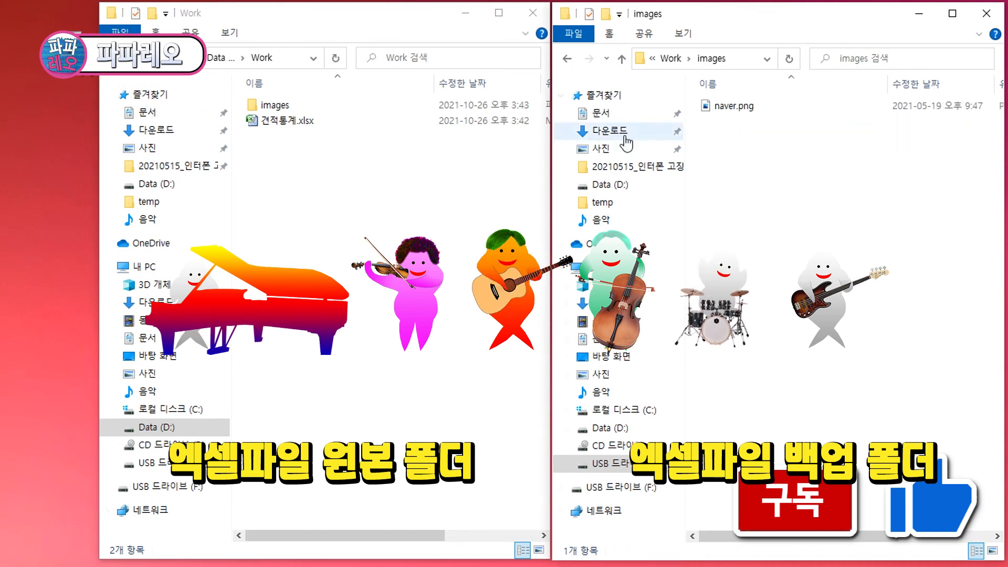